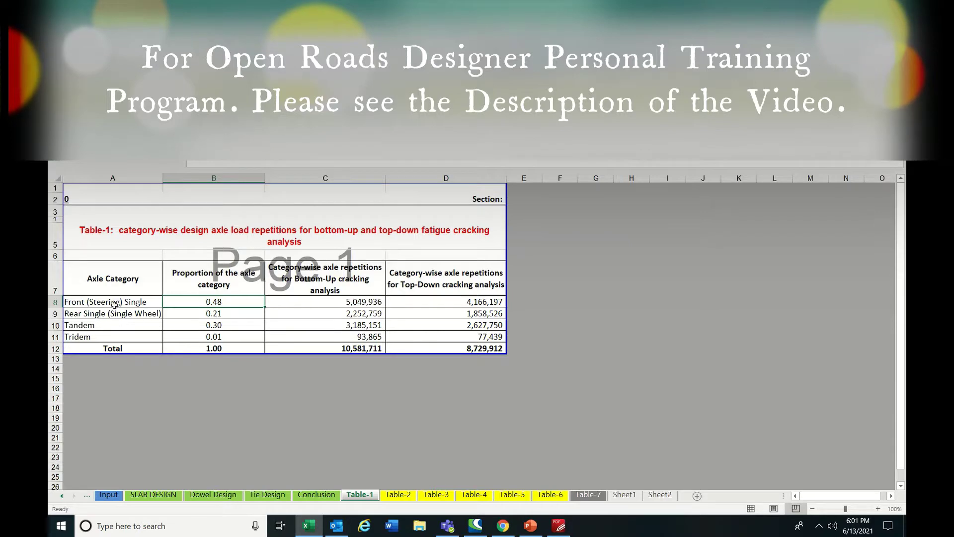
Compare Table-1's axle category table with the Axle Data proportions 0.477 to 0.009.
left_click_drag(117, 275, 473, 346)
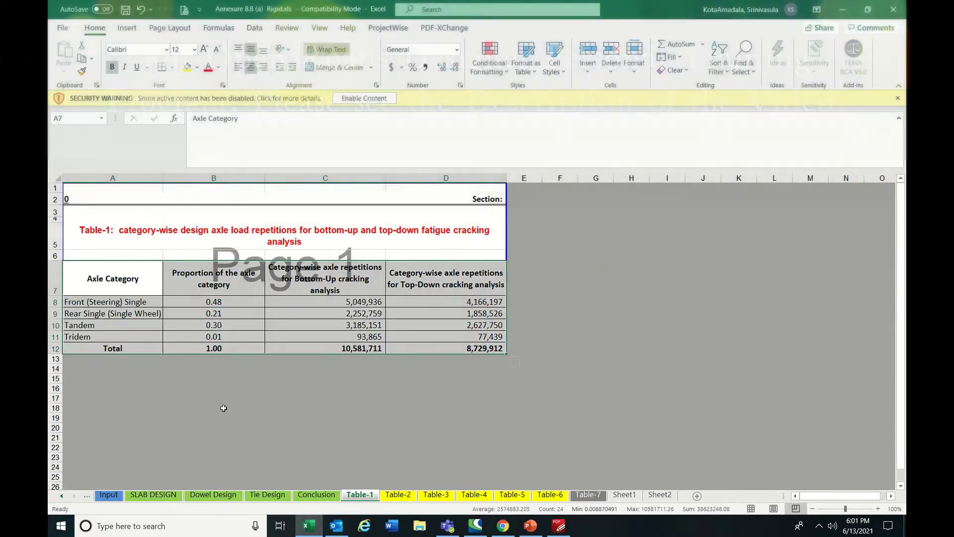
left_click(87, 496)
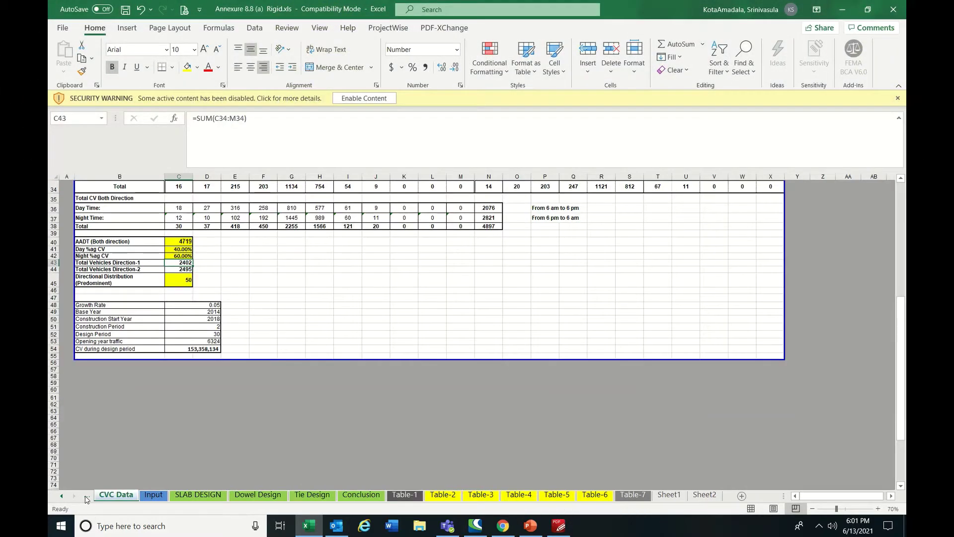
left_click(87, 497)
scroll(286, 316, "down", 17)
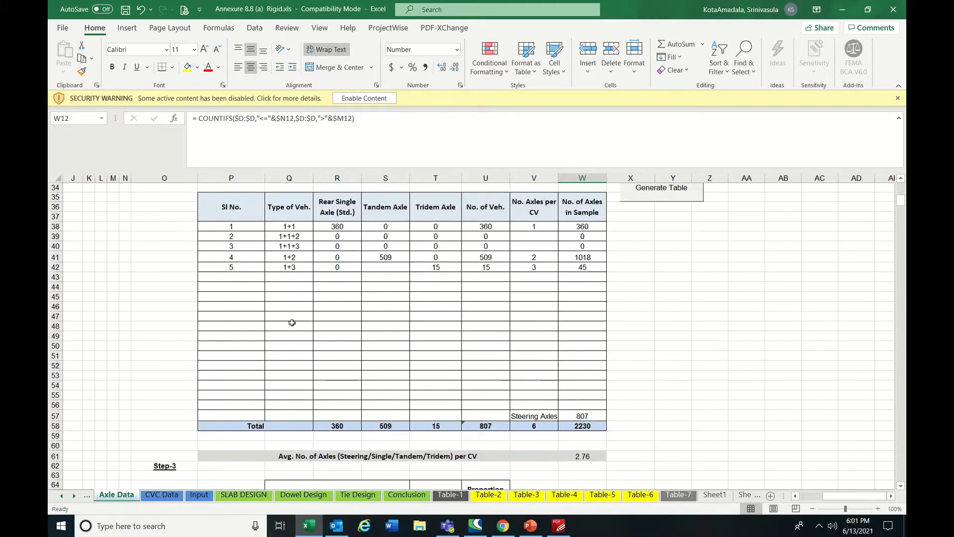
left_click_drag(485, 348, 484, 381)
Check Table-1's axle labels and proportion formulas B8:B11, and their sum.
left_click(443, 495)
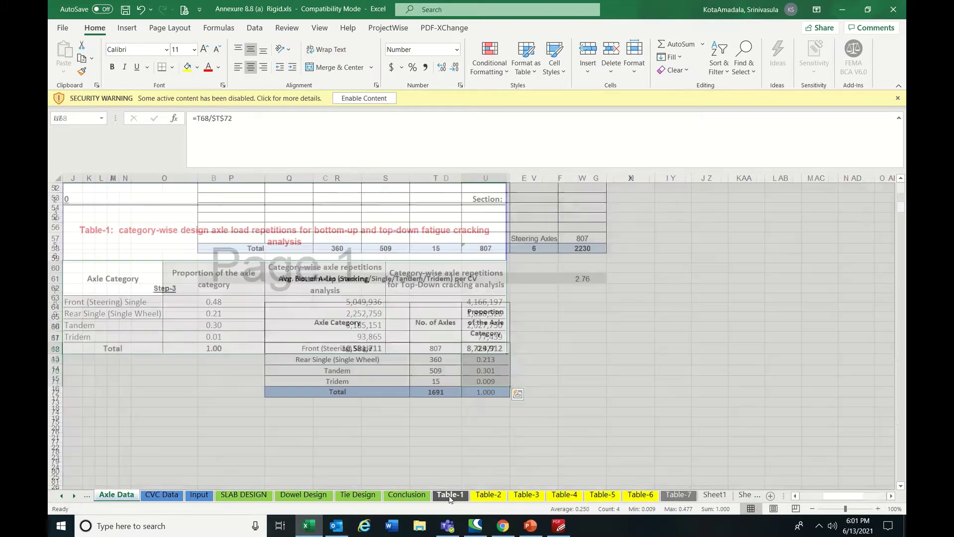
left_click(183, 299)
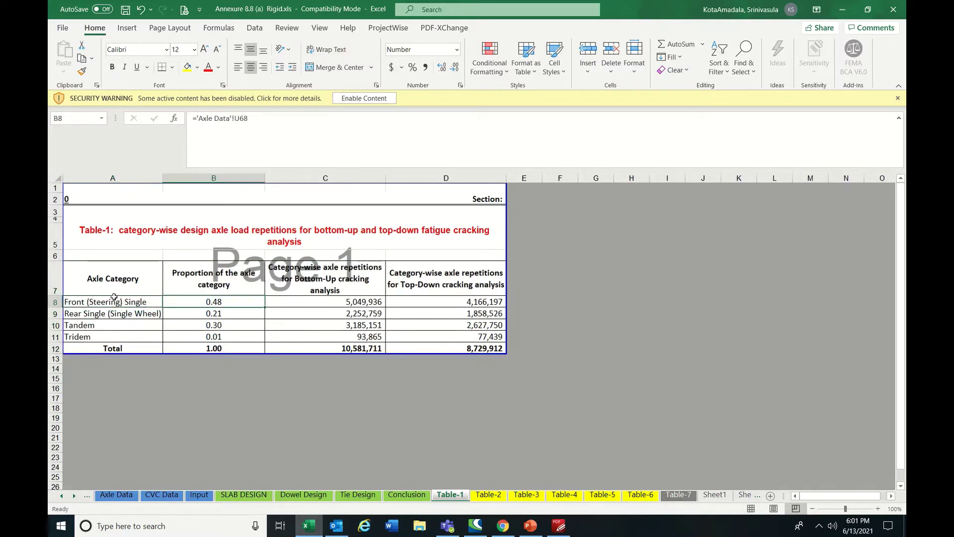
left_click(106, 301)
left_click(221, 300)
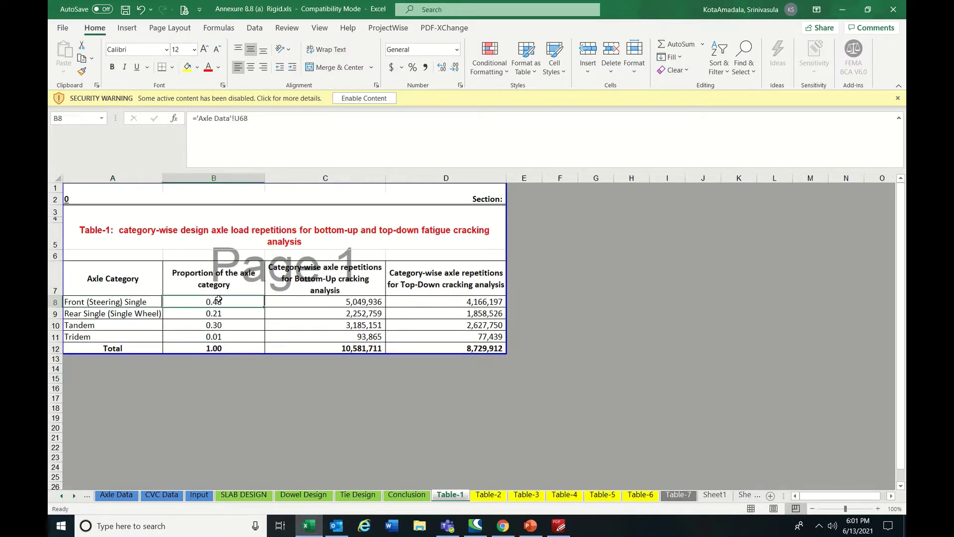
left_click(112, 313)
left_click(217, 312)
left_click(142, 324)
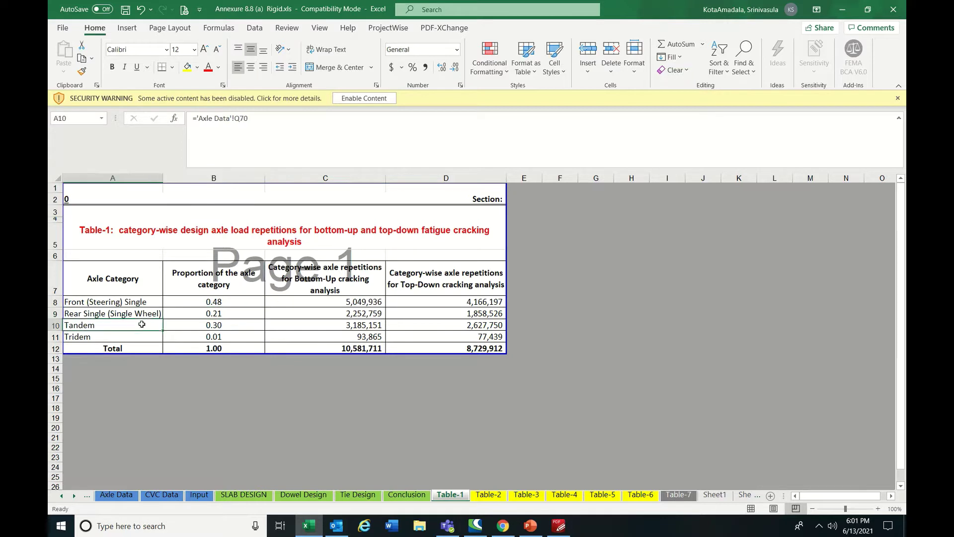
left_click(136, 336)
left_click_drag(223, 302, 224, 336)
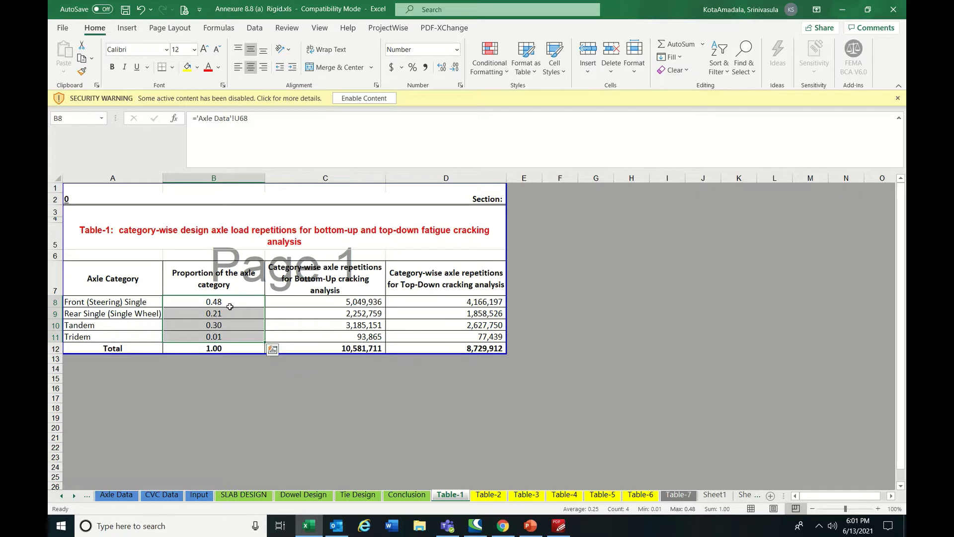
Trace Table-1's C8 bottom-up repetitions to SLAB DESIGN I34 (10,581,711).
left_click(230, 305)
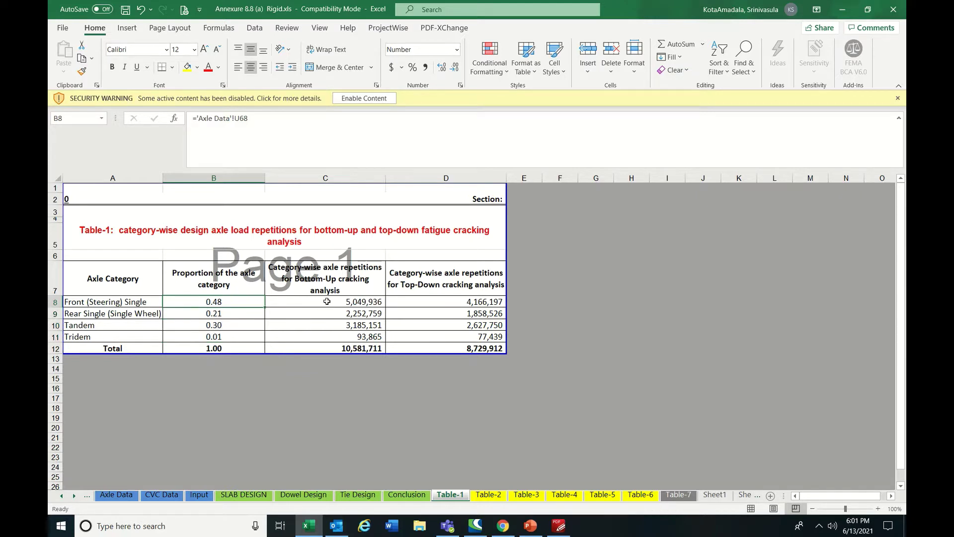
left_click(326, 301)
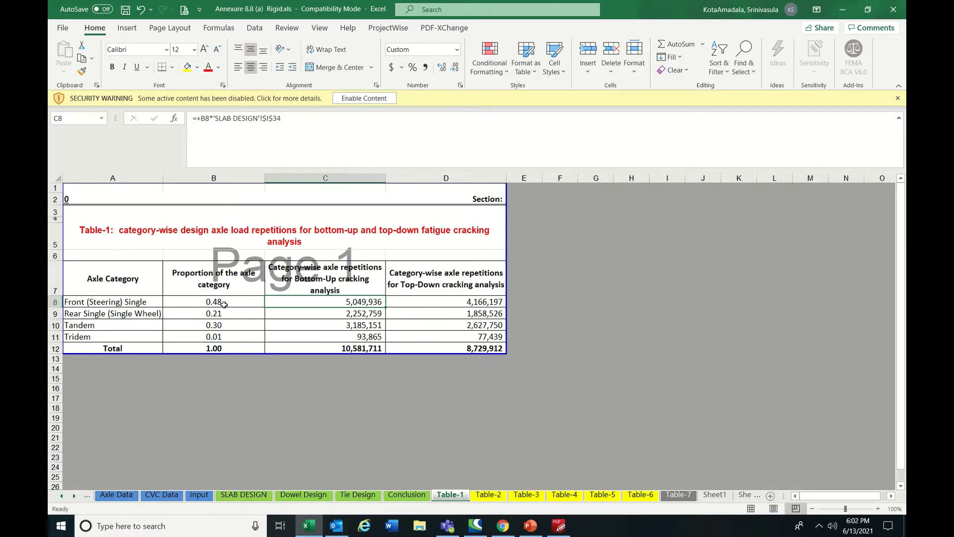
left_click(244, 494)
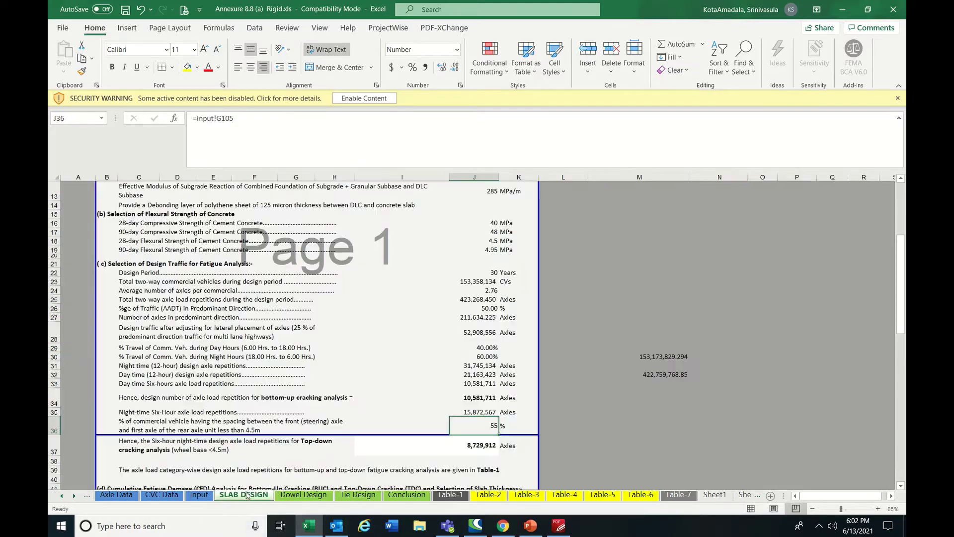
left_click(474, 399)
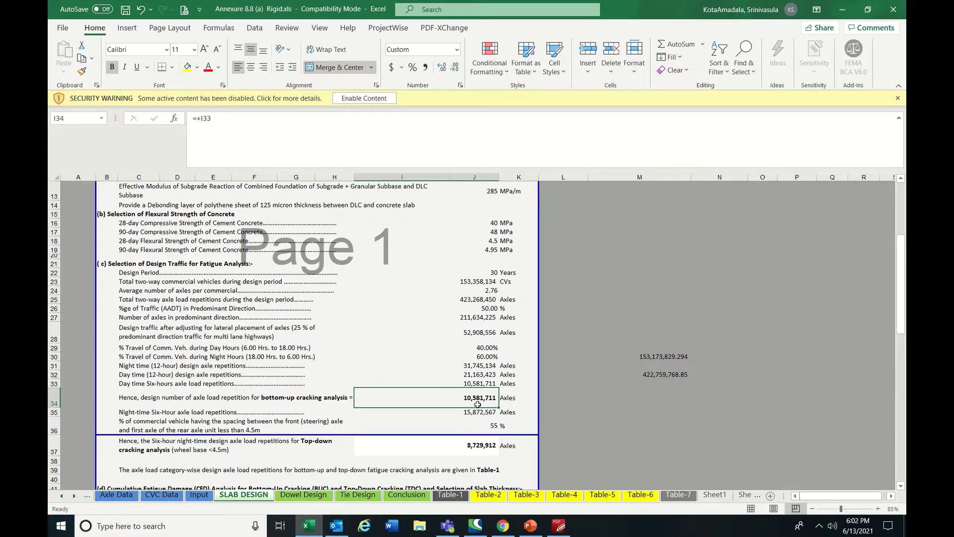
key("ctrl+Page_Down")
key("ctrl+Page_Down")
key("ctrl+Page_Down")
key("ctrl+Page_Down")
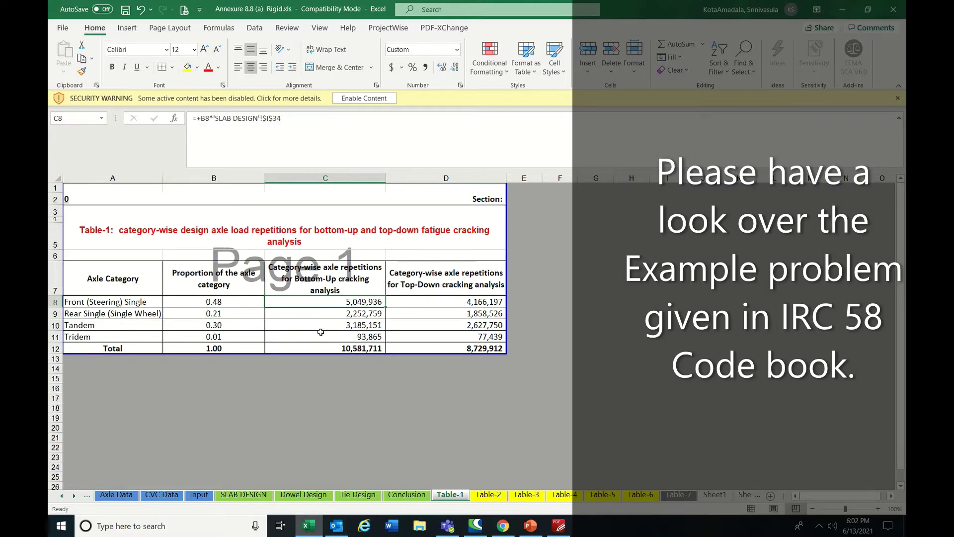
Select Table-1's bottom-up and top-down repetitions and proportions, and check the D8 formula.
left_click_drag(354, 301, 359, 338)
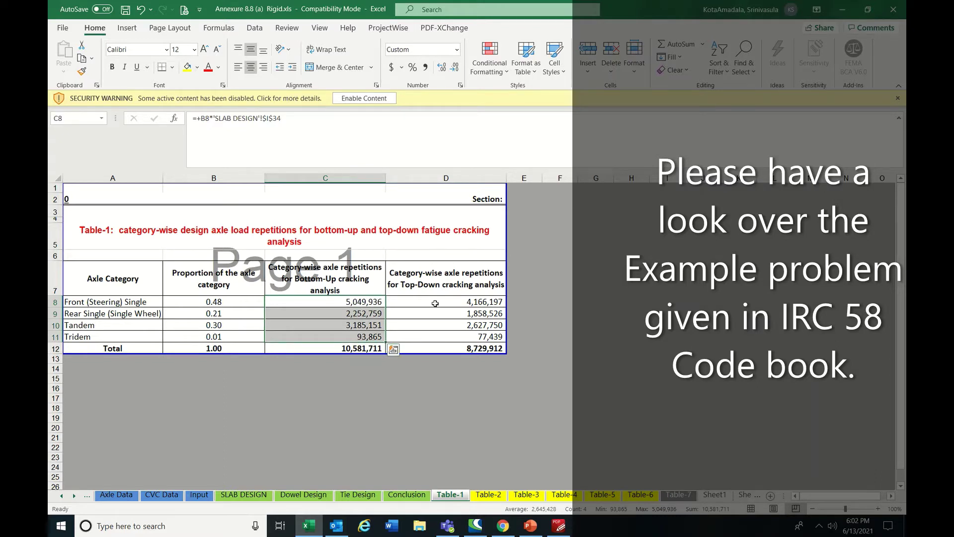
left_click_drag(435, 303, 444, 335)
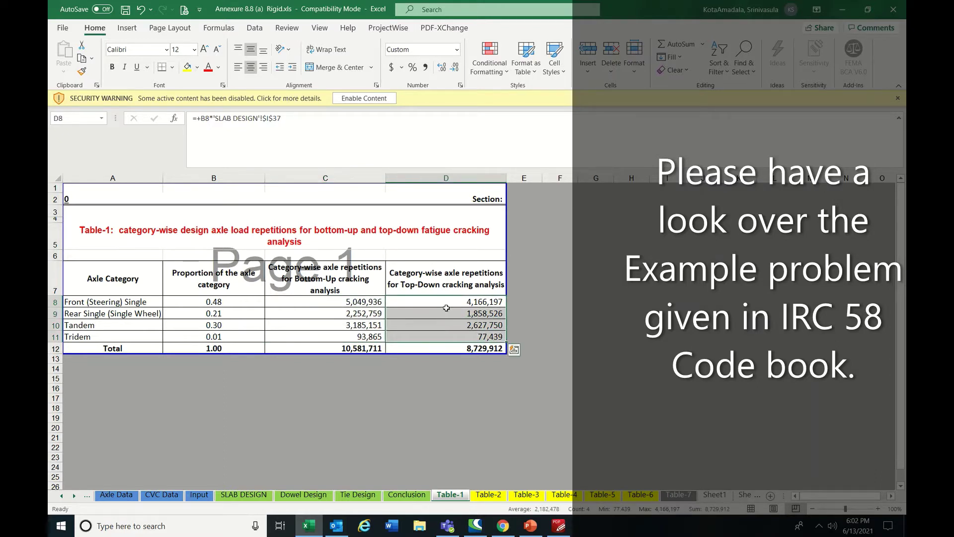
left_click_drag(228, 303, 228, 340)
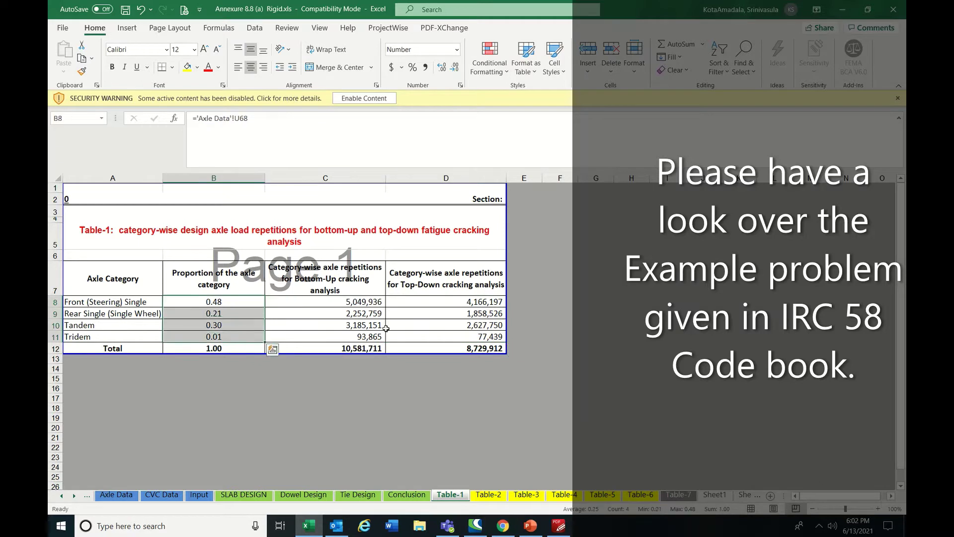
left_click(471, 302)
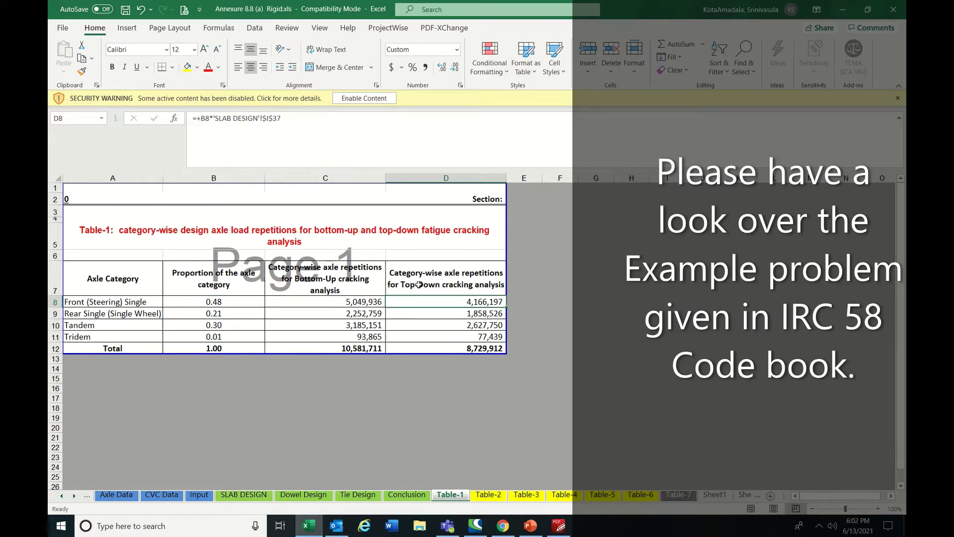
Trace top-down repetitions to SLAB DESIGN I37 (8,729,912), checking Table-1's D8, D10 and D12.
left_click(238, 495)
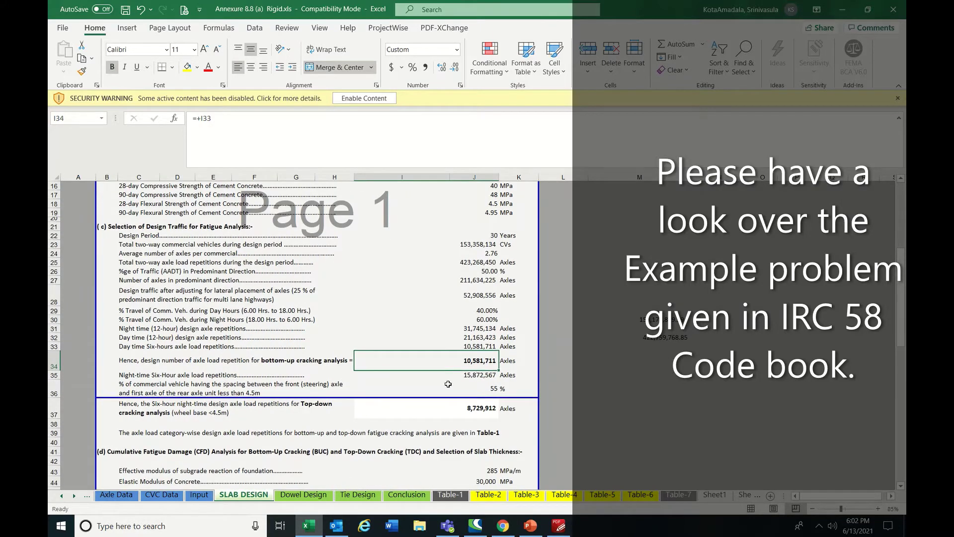
scroll(447, 384, "down", 4)
left_click(470, 304)
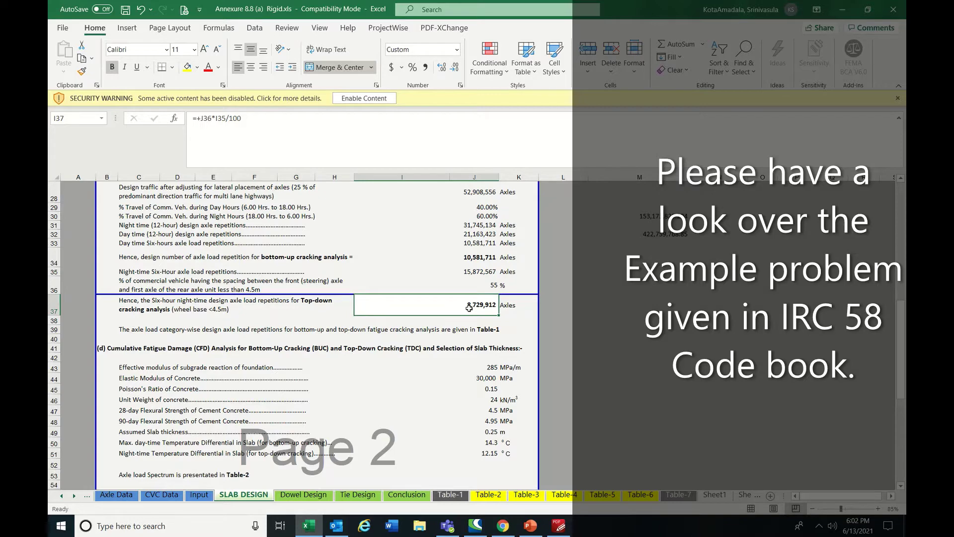
left_click(450, 495)
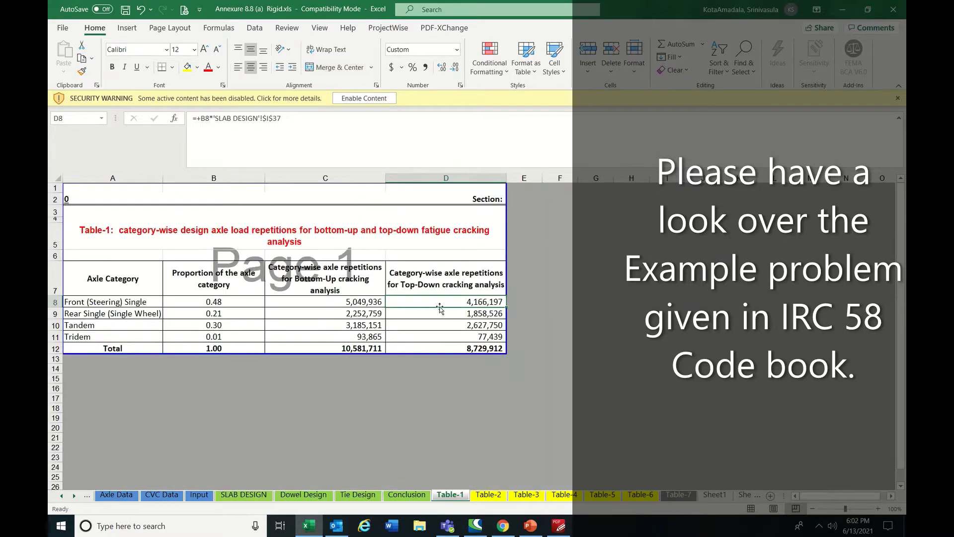
left_click_drag(300, 124, 193, 121)
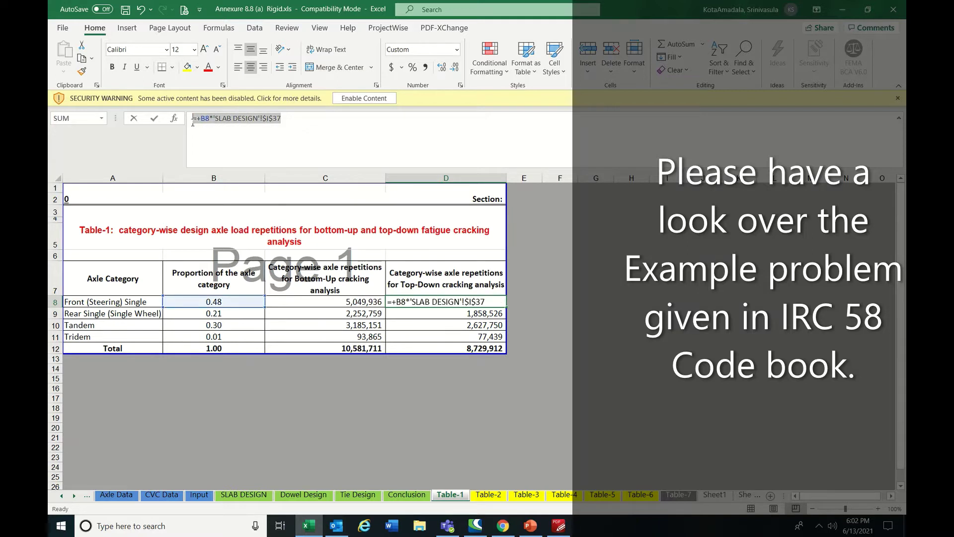
left_click(445, 313)
left_click(451, 327)
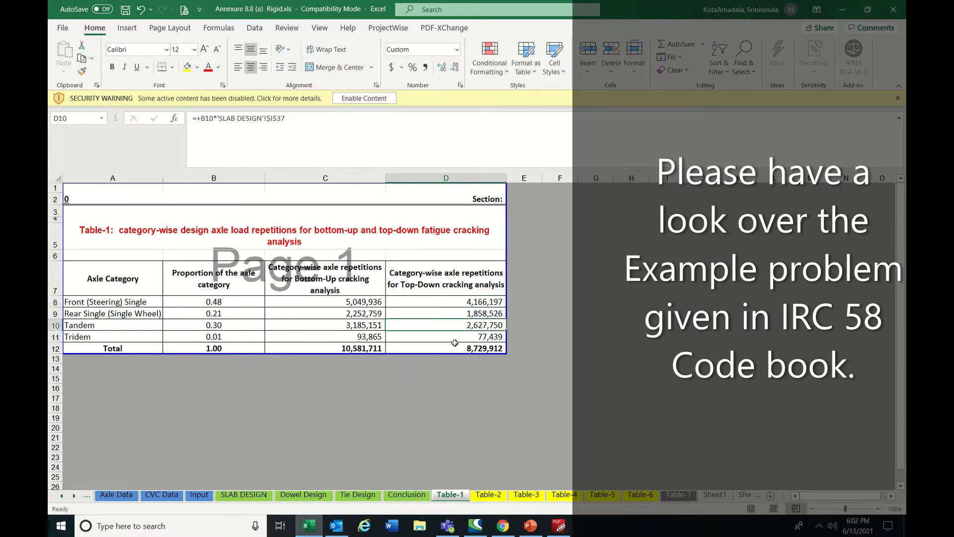
left_click(455, 343)
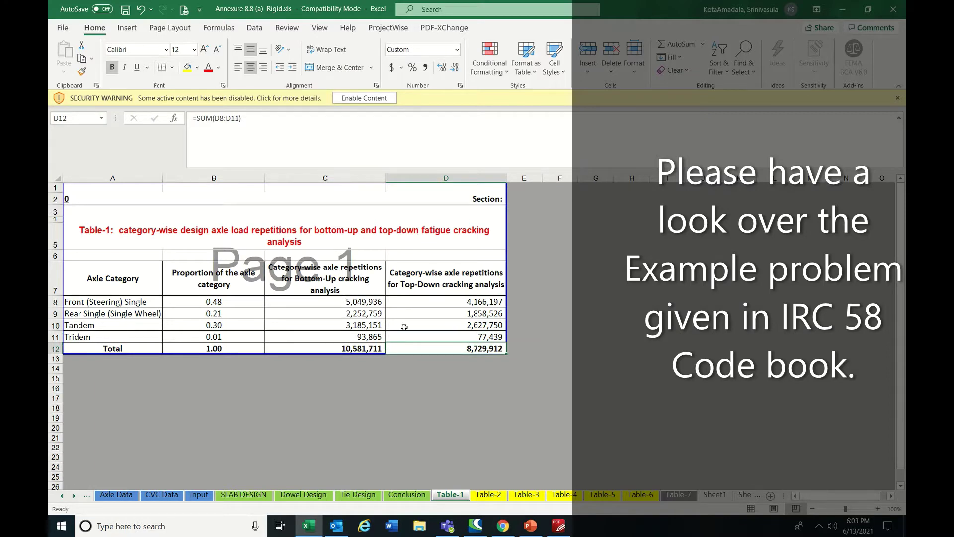
Compare Table-2's single and tandem frequencies with the Axle Data axle load spectrum.
left_click(487, 496)
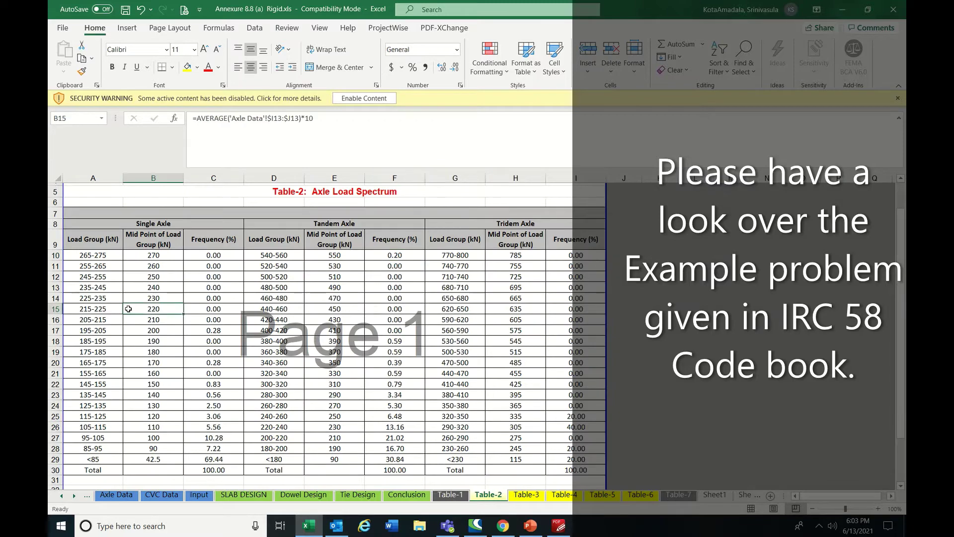
left_click_drag(89, 255, 577, 469)
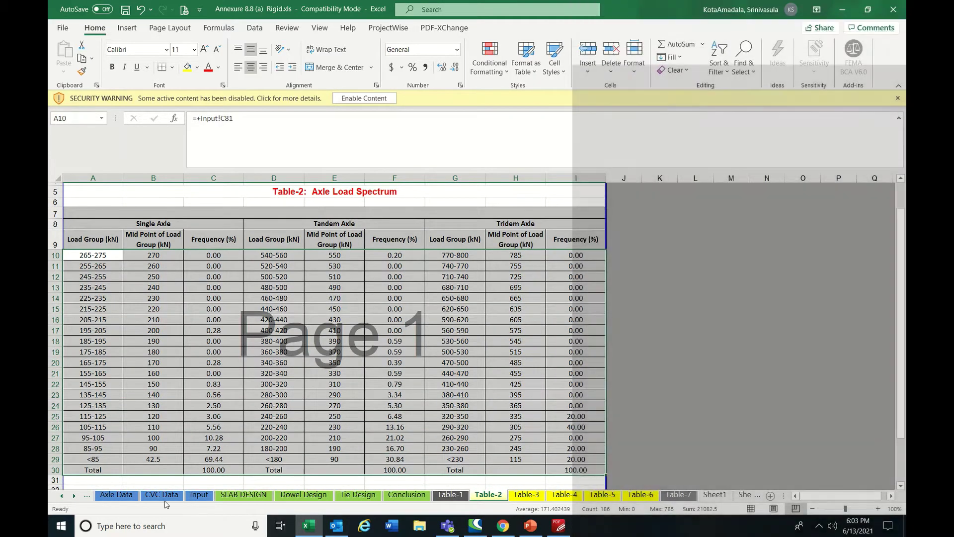
left_click(116, 495)
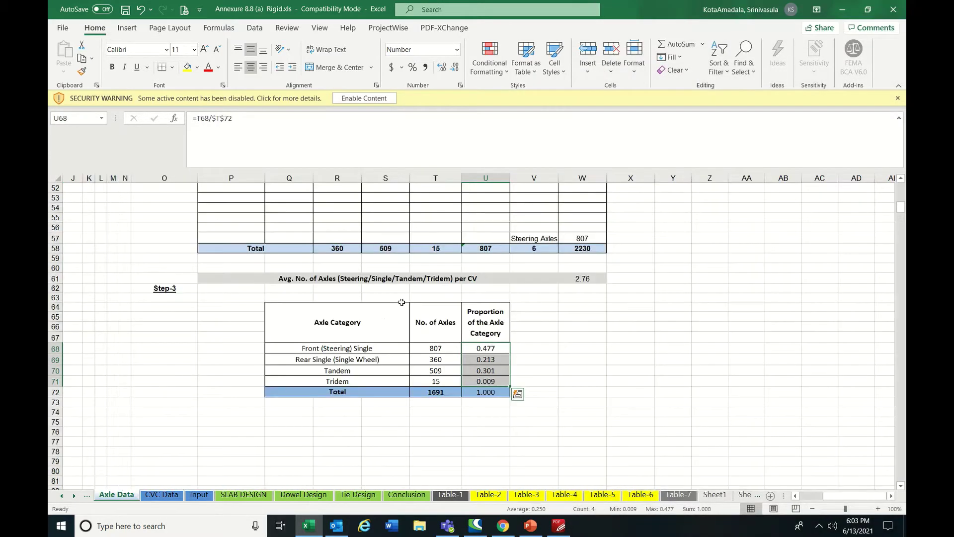
scroll(392, 304, "up", 20)
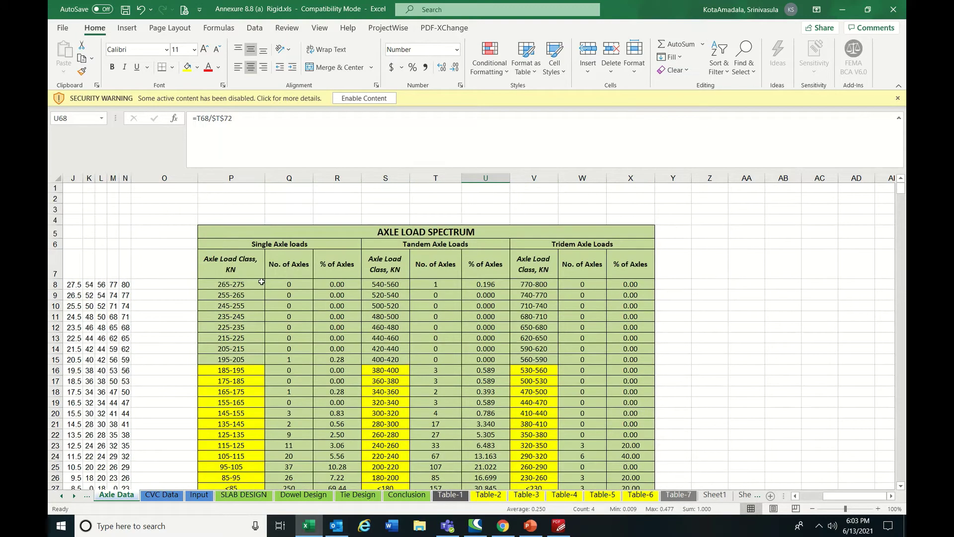
left_click_drag(261, 282, 533, 412)
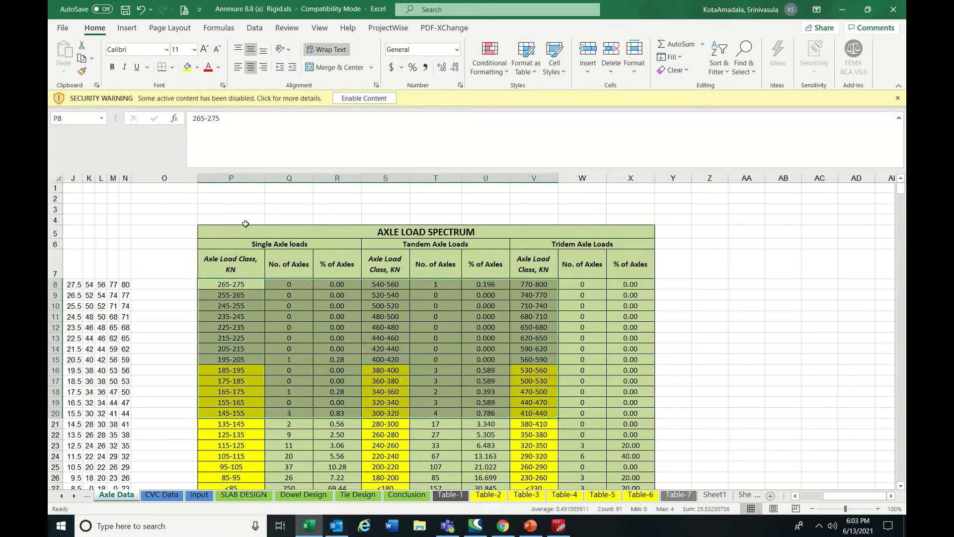
left_click(489, 495)
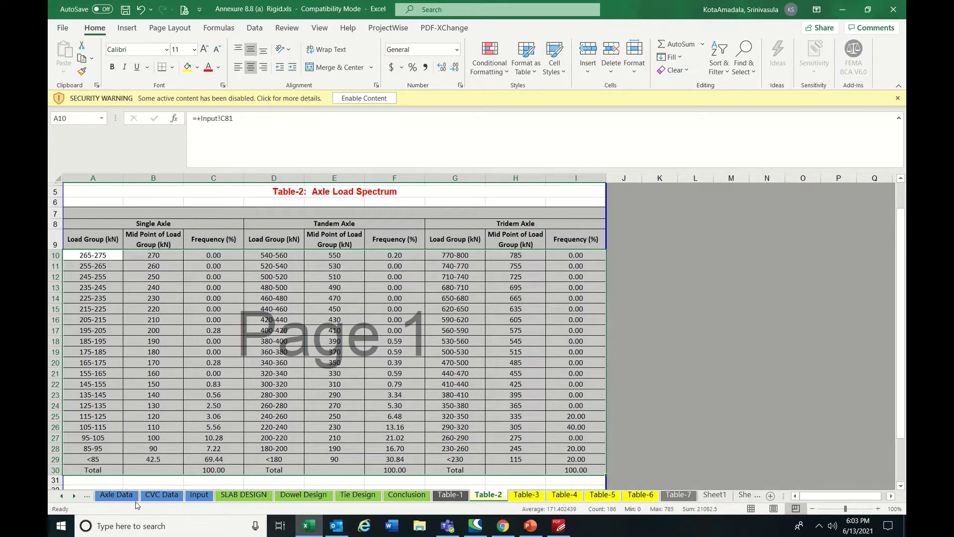
left_click(137, 253)
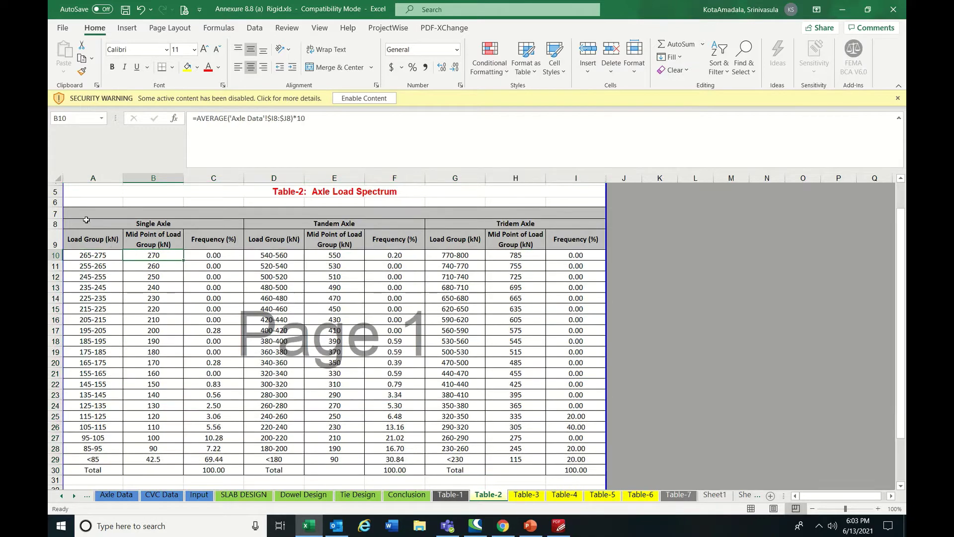
left_click_drag(86, 220, 568, 469)
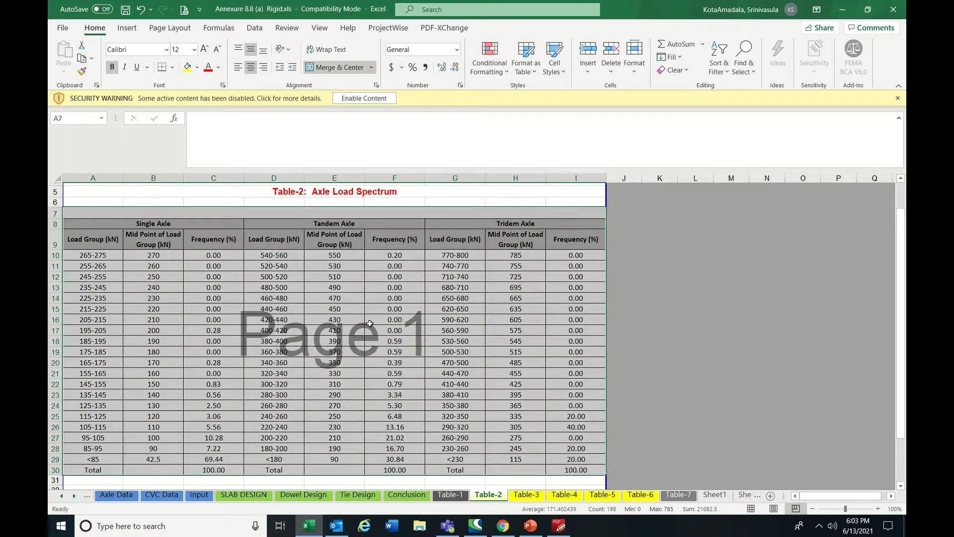
left_click(206, 258)
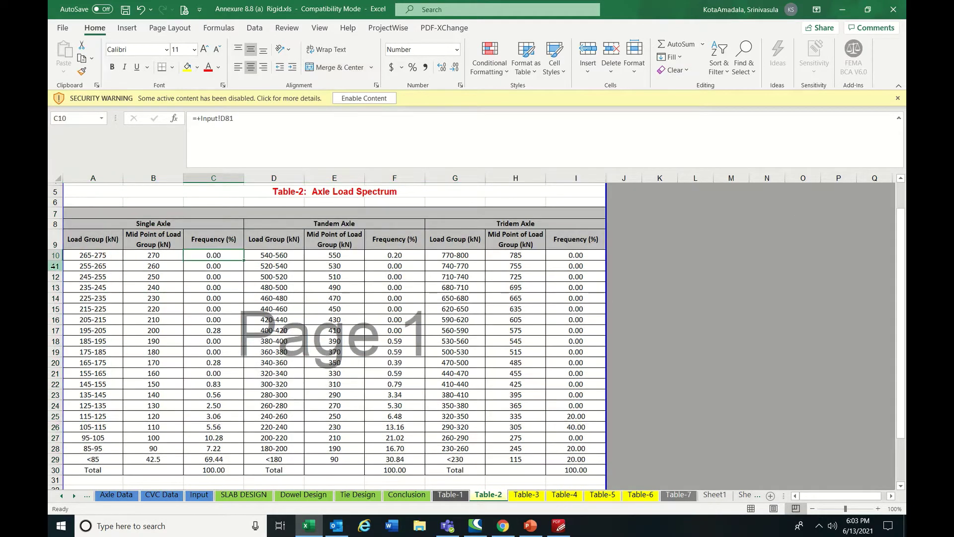
left_click(82, 257)
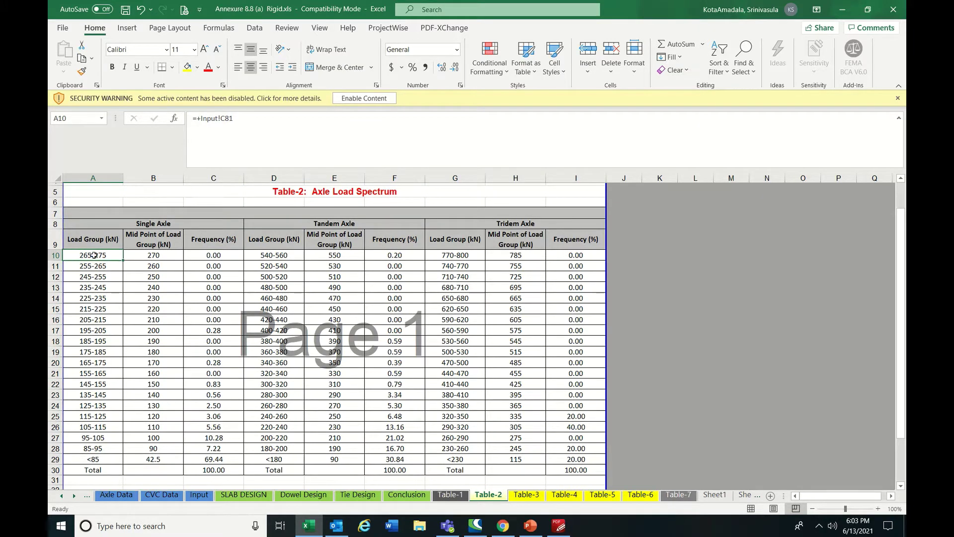
left_click(144, 223)
left_click(296, 219)
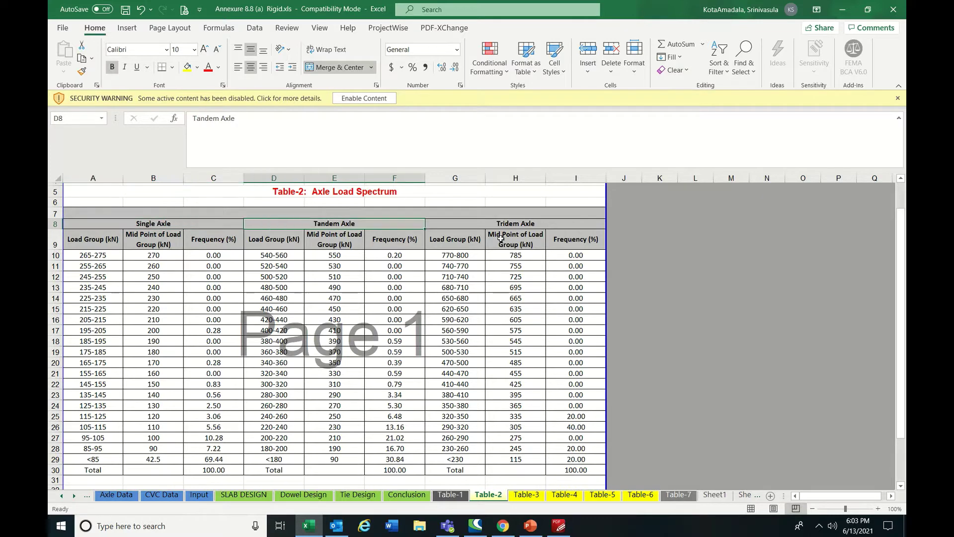
left_click(517, 225)
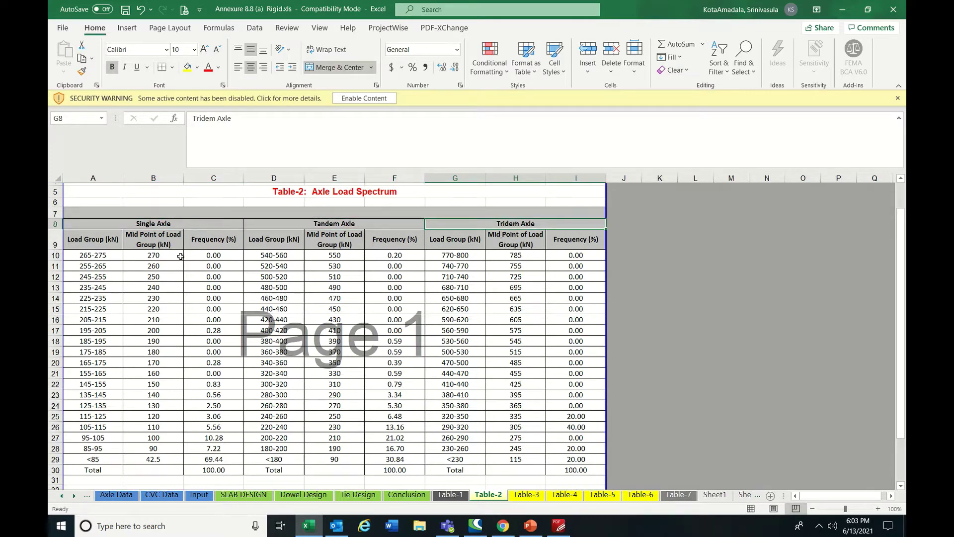
left_click_drag(148, 224, 555, 225)
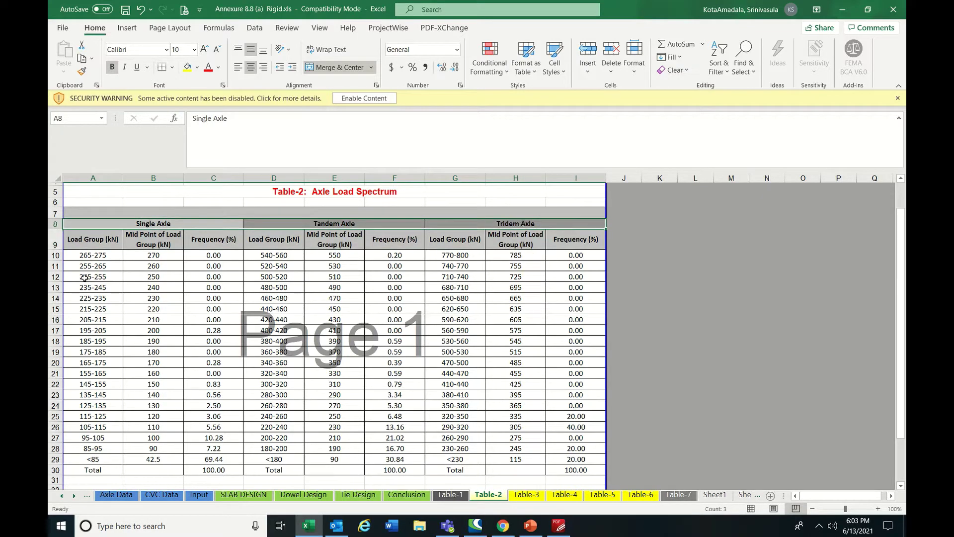
left_click(94, 255)
left_click(90, 279)
left_click_drag(93, 256, 99, 448)
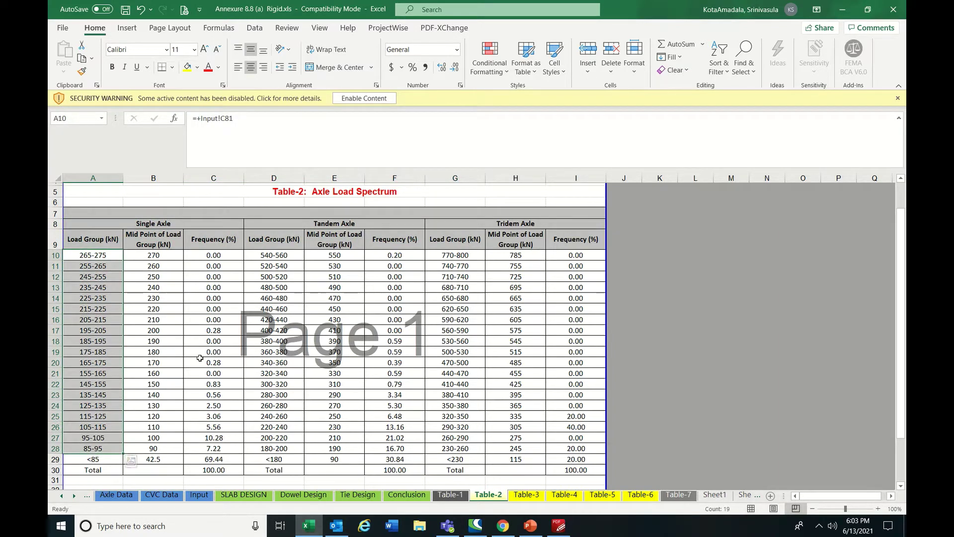
left_click(86, 365)
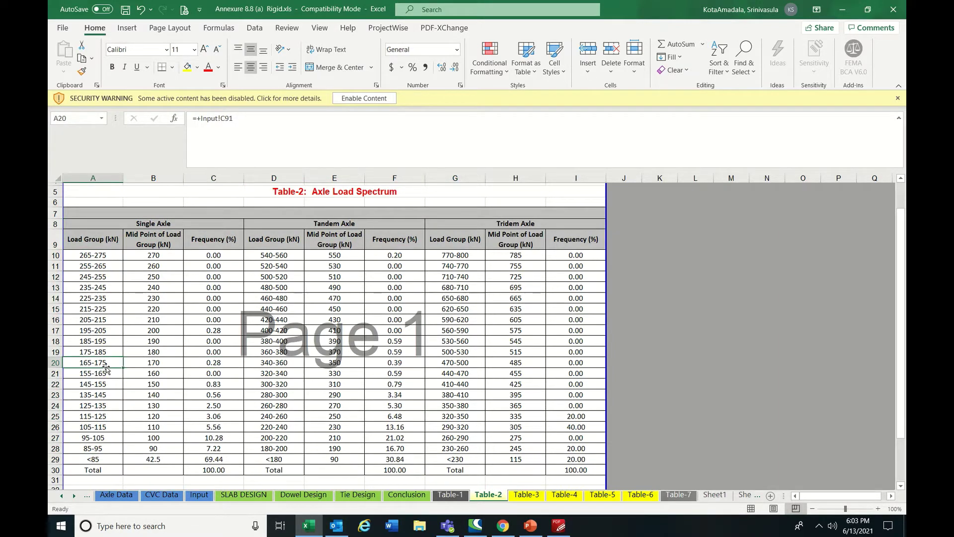
left_click(225, 364)
left_click(216, 381)
key("Down")
key("Down")
key("Down")
key("Down")
key("Down")
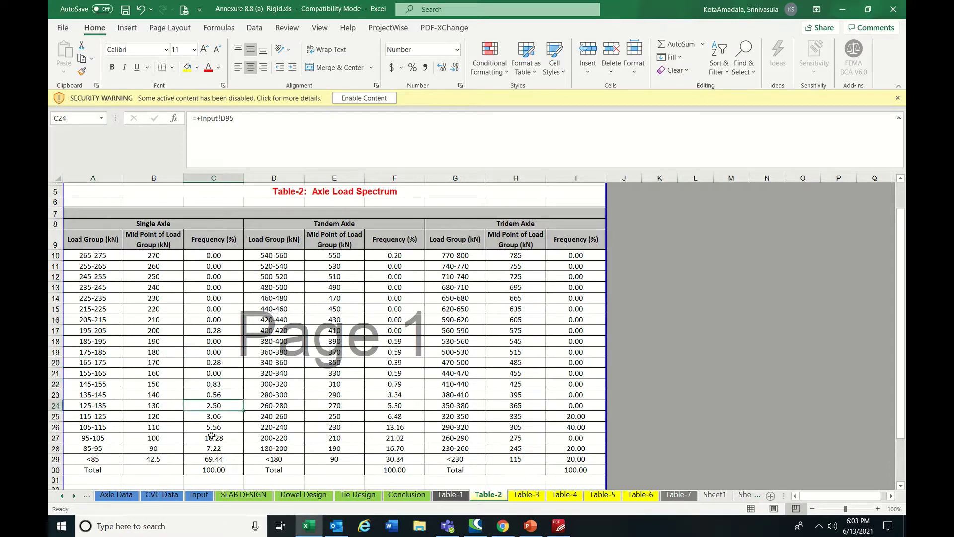
left_click_drag(100, 258, 579, 471)
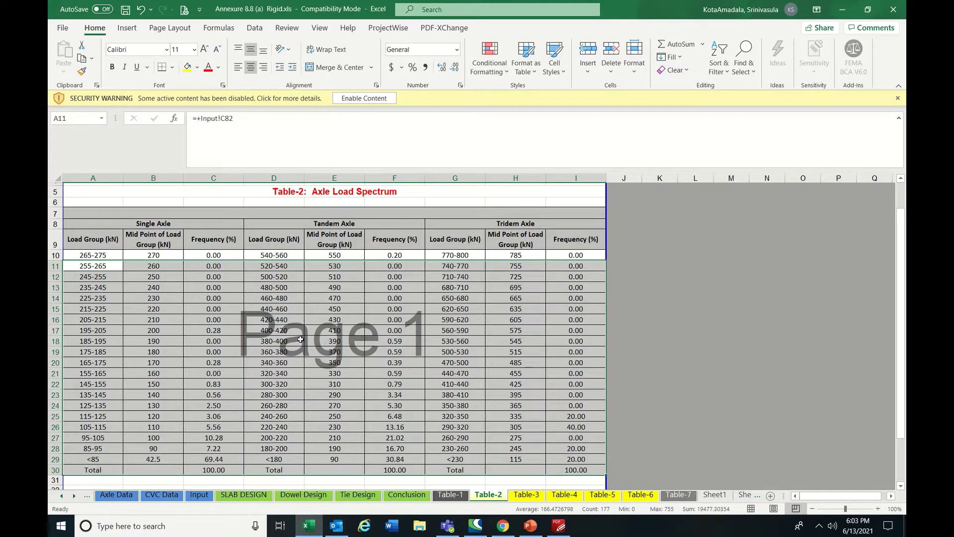
left_click_drag(96, 218, 510, 469)
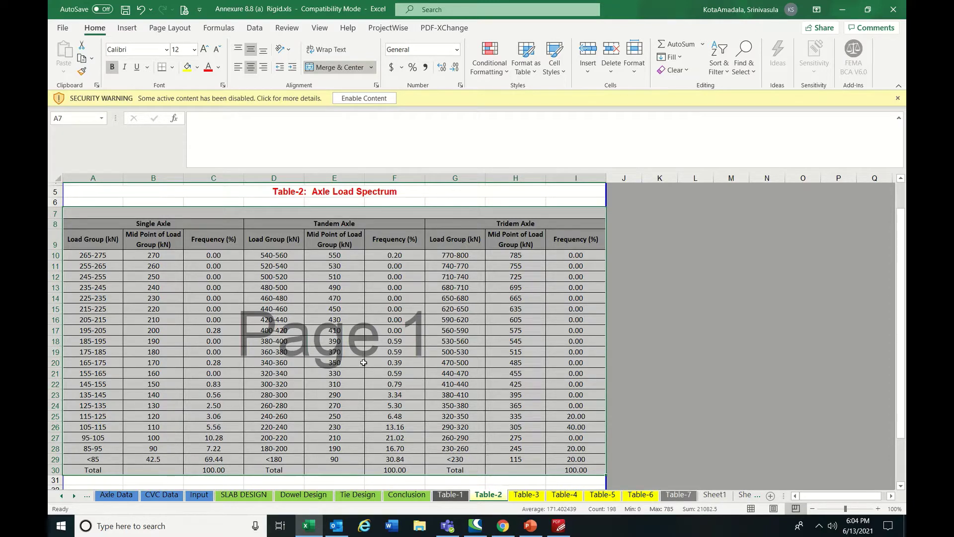
Recheck Table-1's axle category proportions and bottom-up cracking repetitions.
left_click(451, 495)
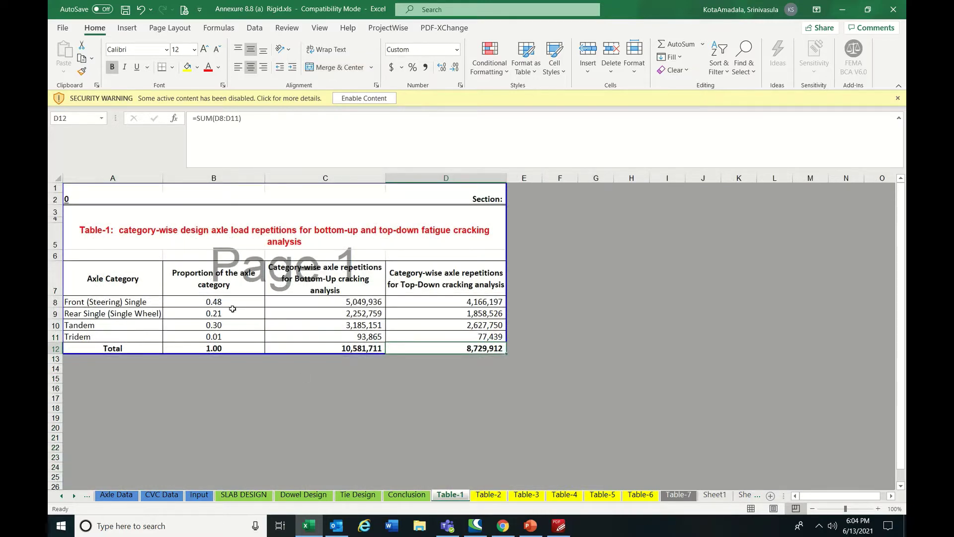
left_click_drag(234, 303, 237, 342)
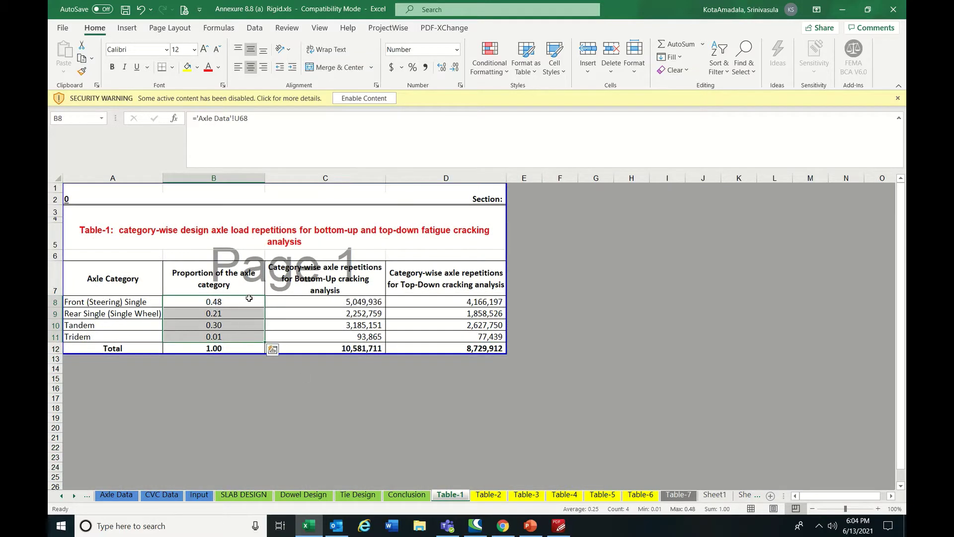
left_click_drag(330, 301, 338, 338)
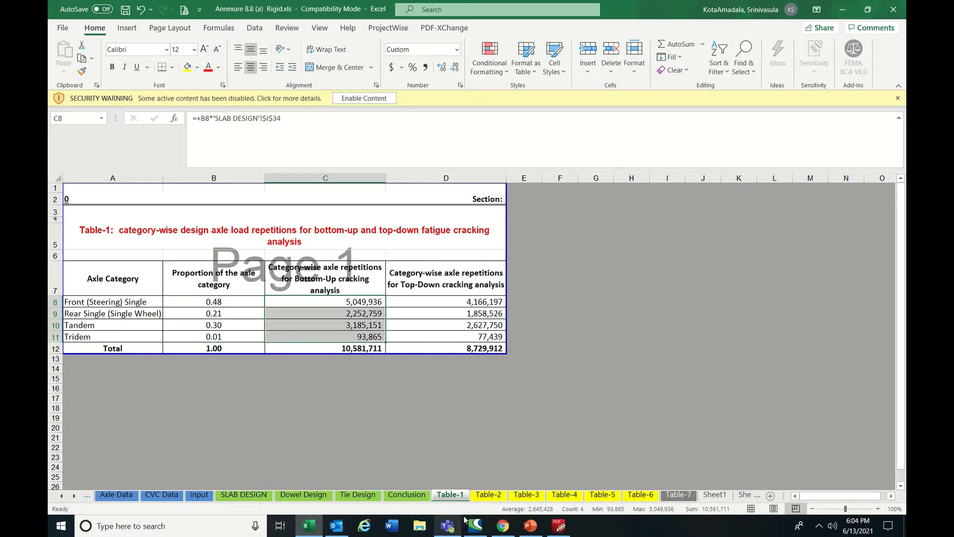
Review Table-2's single-axle load groups, frequencies and axle headings, then bring up Table-3.
left_click(486, 494)
left_click_drag(98, 251, 571, 469)
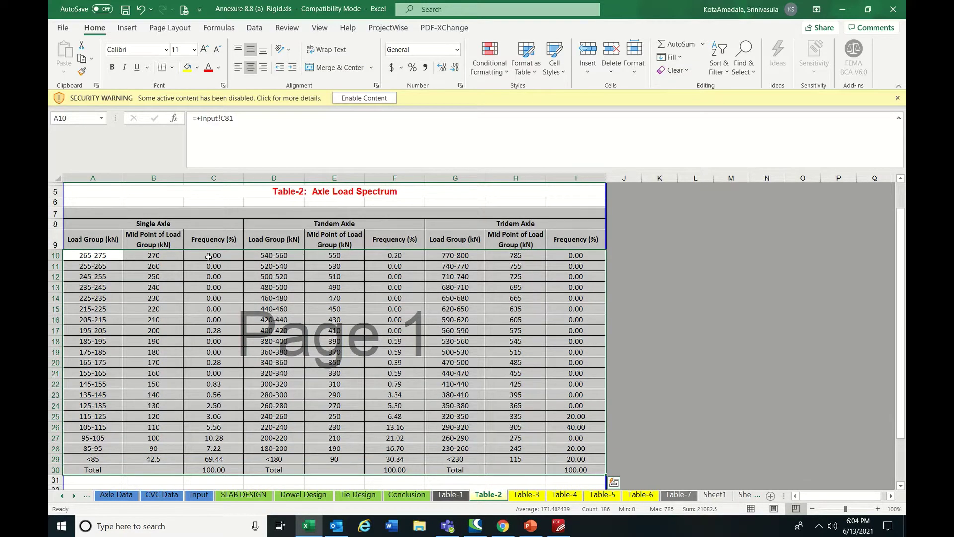
left_click_drag(214, 255, 214, 437)
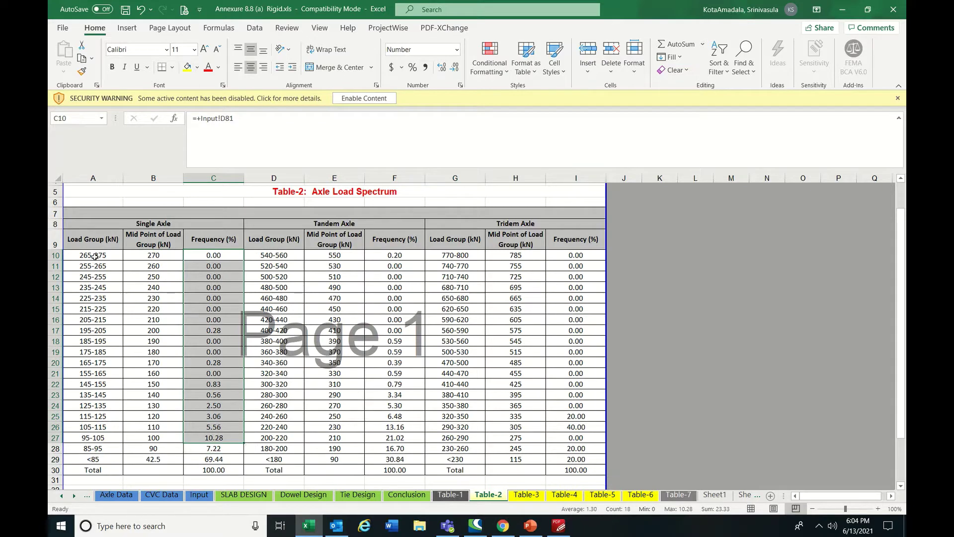
left_click_drag(94, 256, 94, 450)
left_click(151, 224)
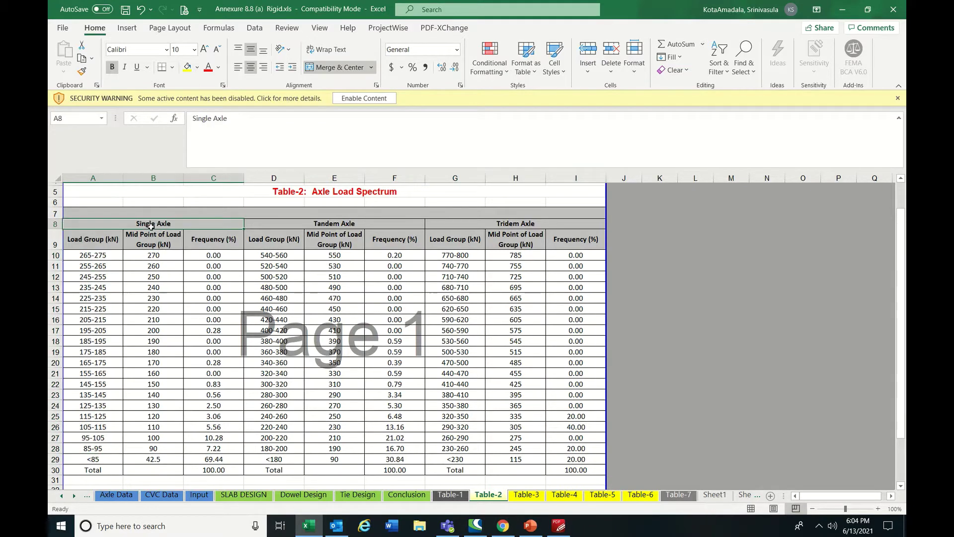
left_click(357, 217)
left_click(540, 228)
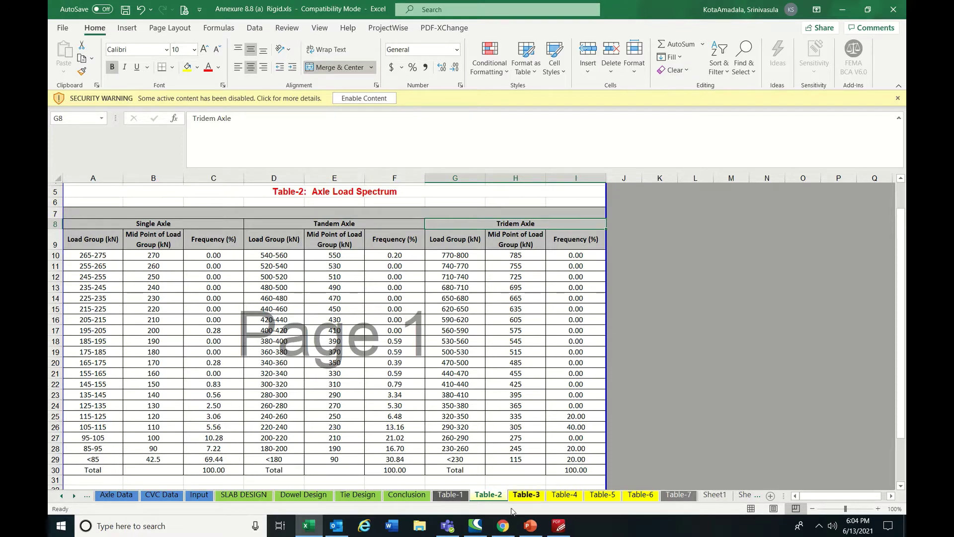
left_click(526, 494)
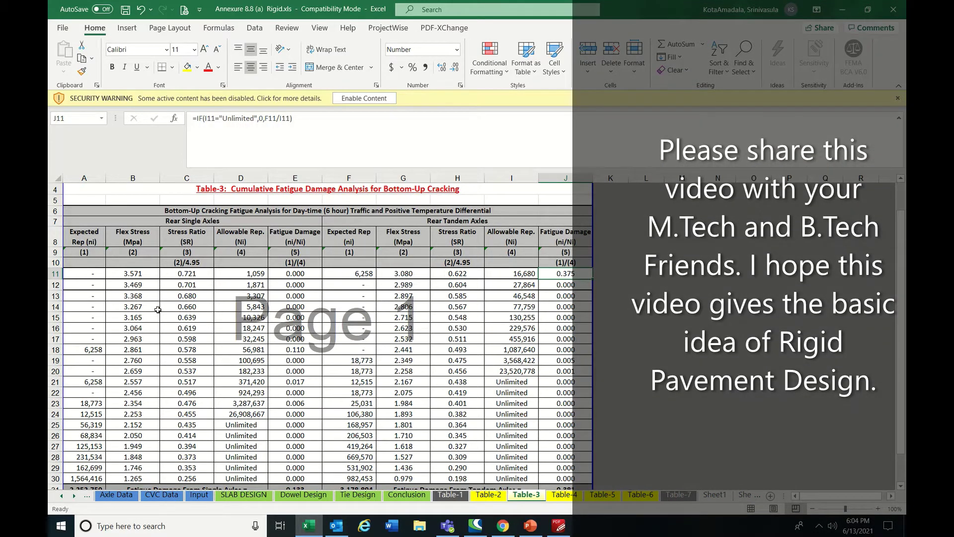
left_click(136, 283)
left_click(94, 273)
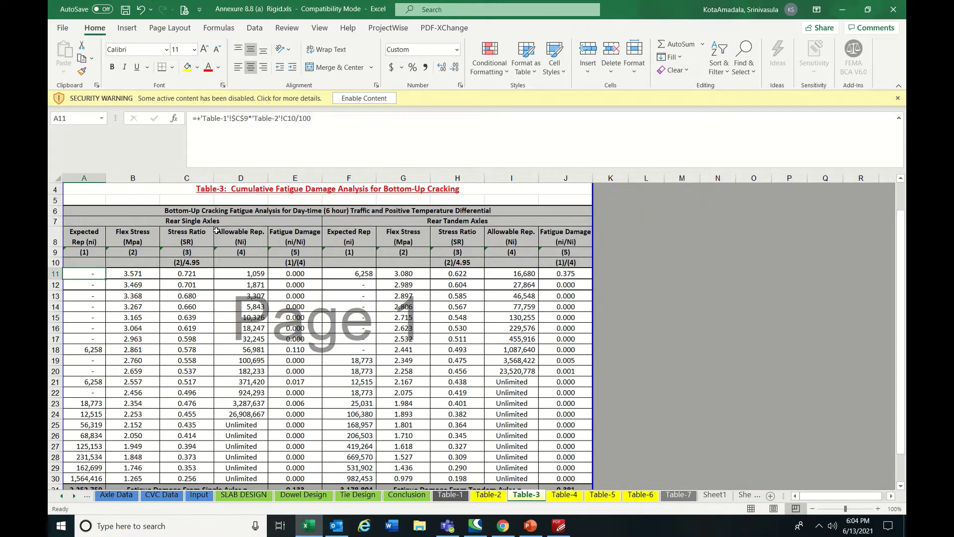
key("Down")
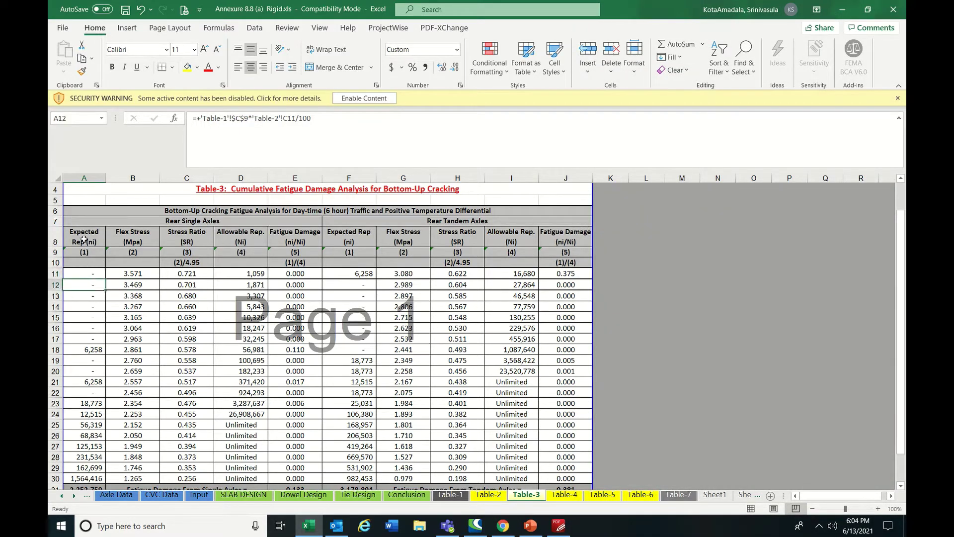
left_click(95, 274)
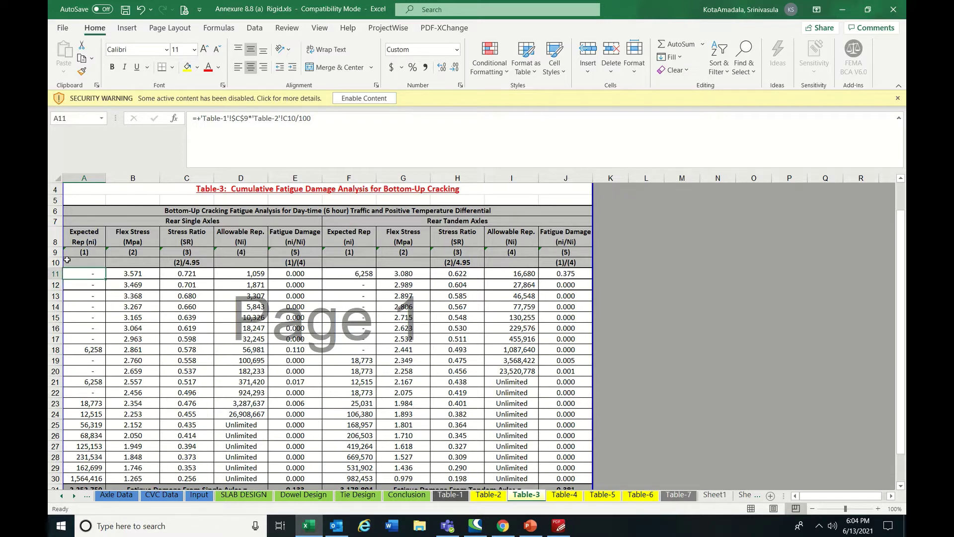
left_click(132, 288)
left_click(92, 272)
left_click(452, 497)
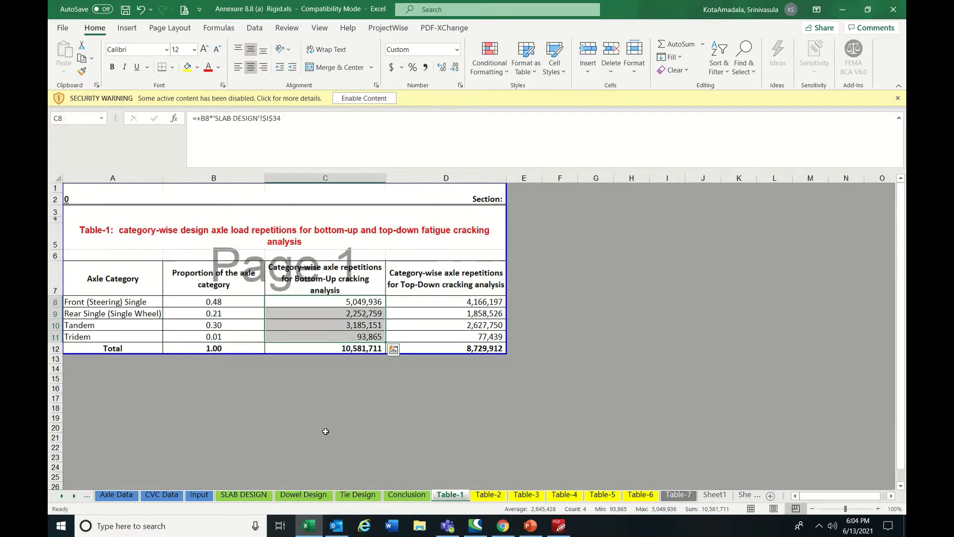
left_click(333, 301)
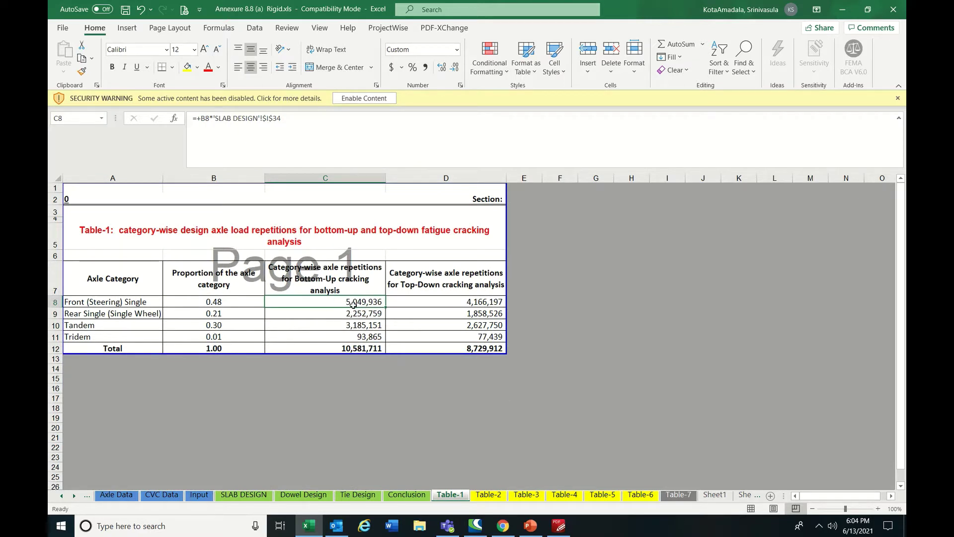
left_click(484, 495)
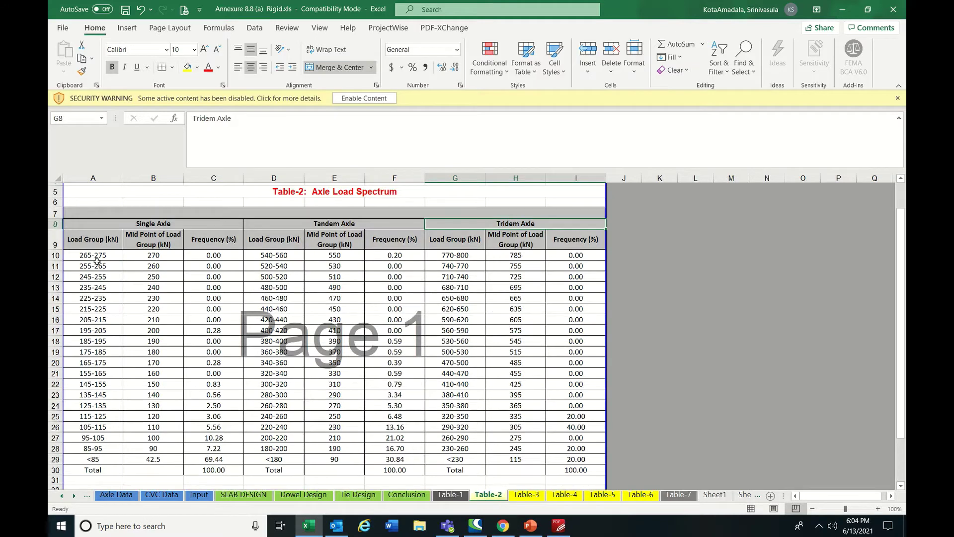
left_click(209, 258)
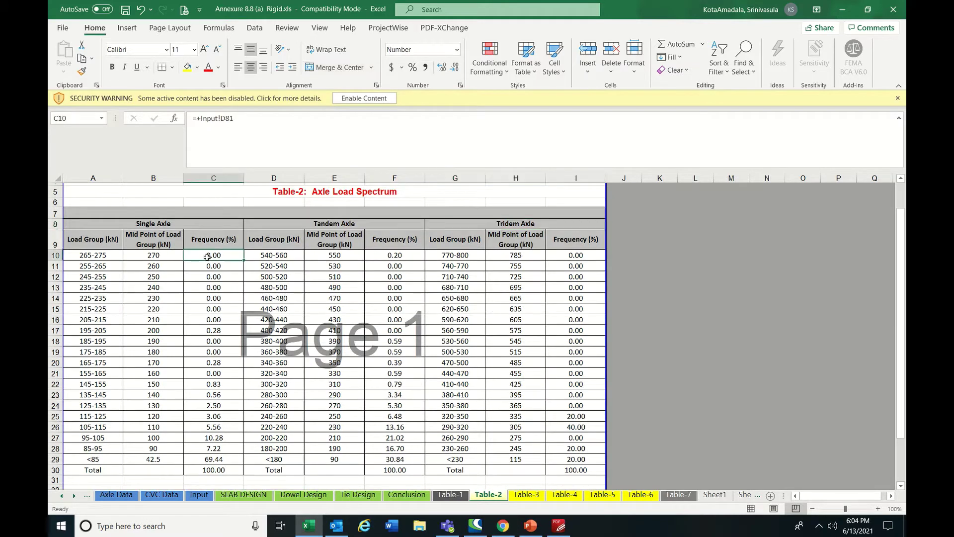
left_click(526, 494)
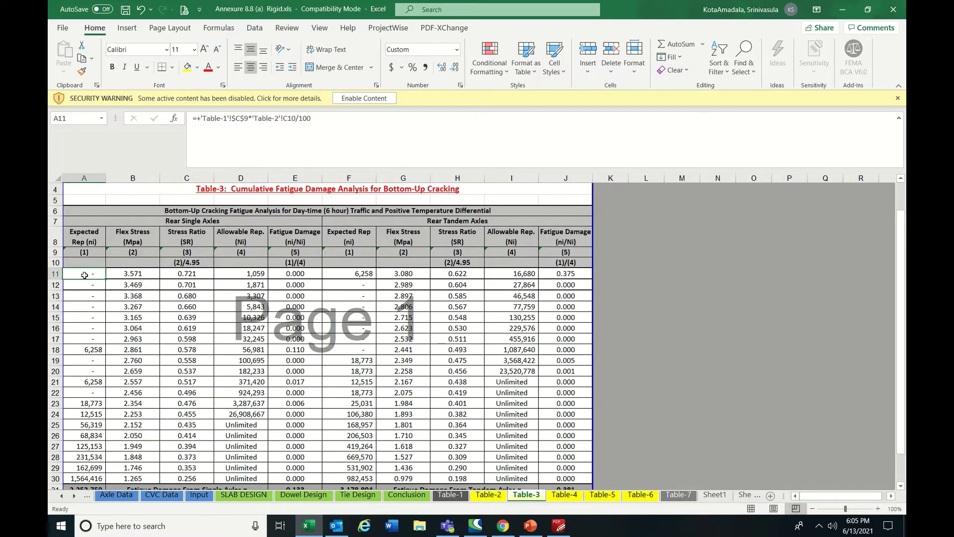
left_click(78, 351)
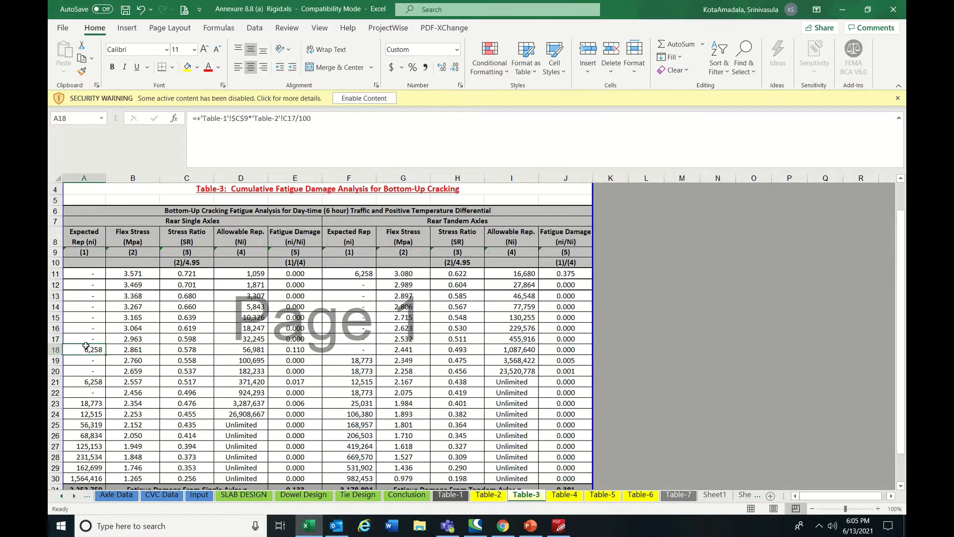
left_click(82, 275)
left_click(198, 117)
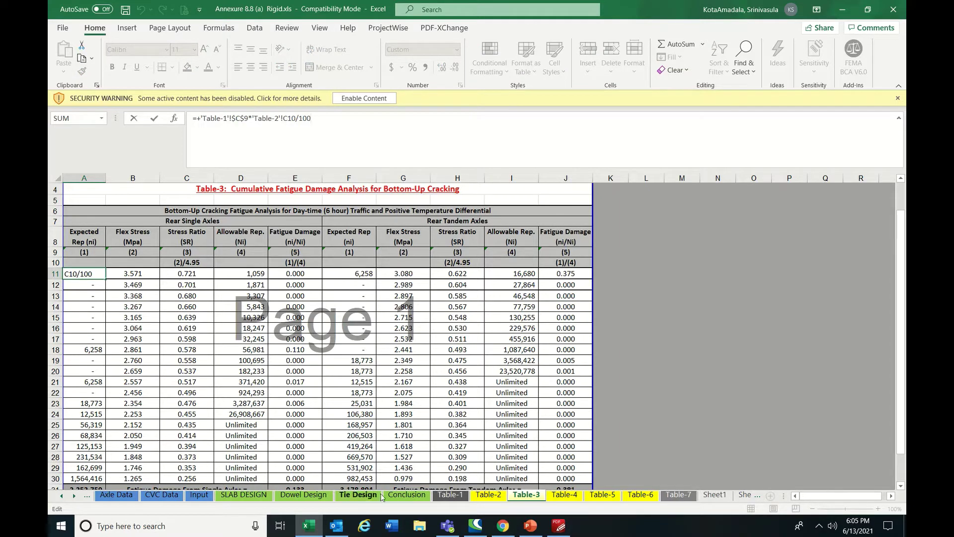
left_click(450, 495)
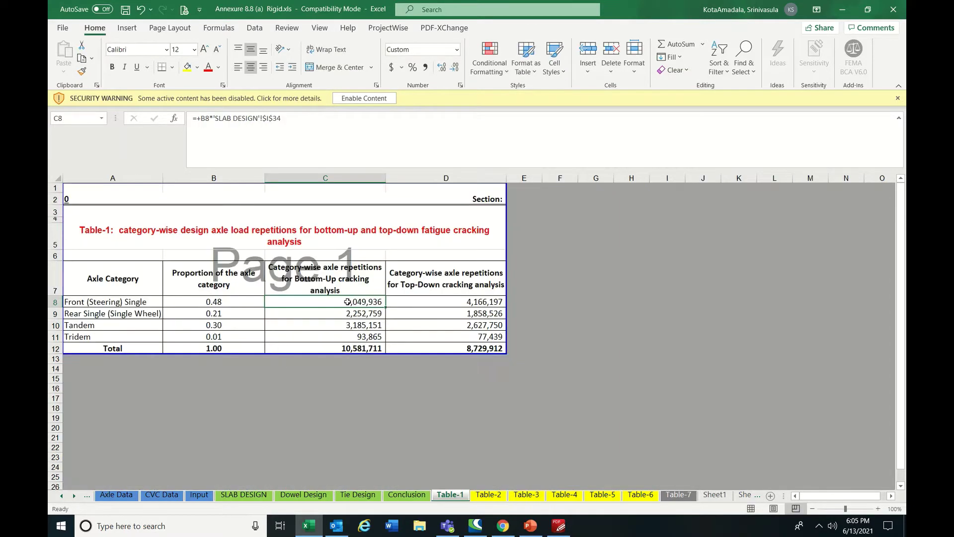
left_click(488, 494)
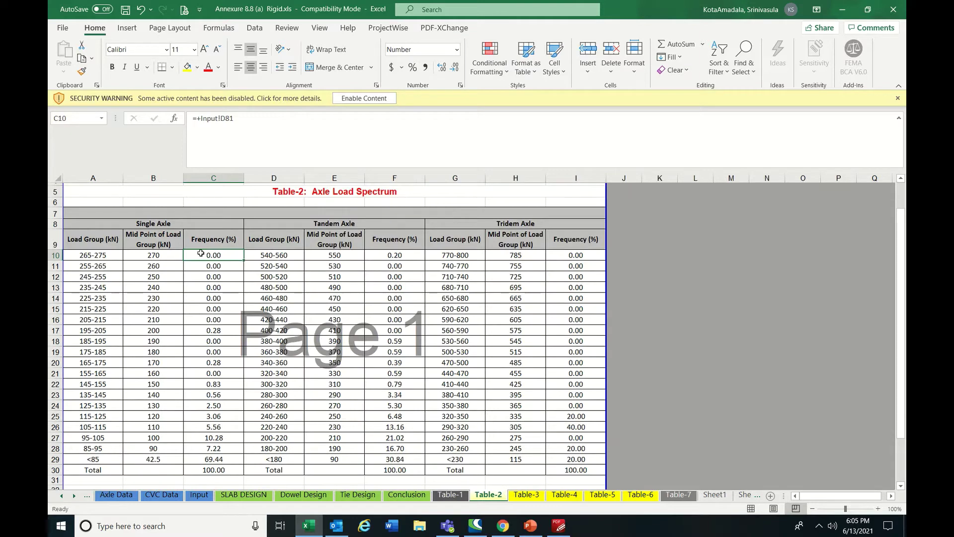
left_click(526, 494)
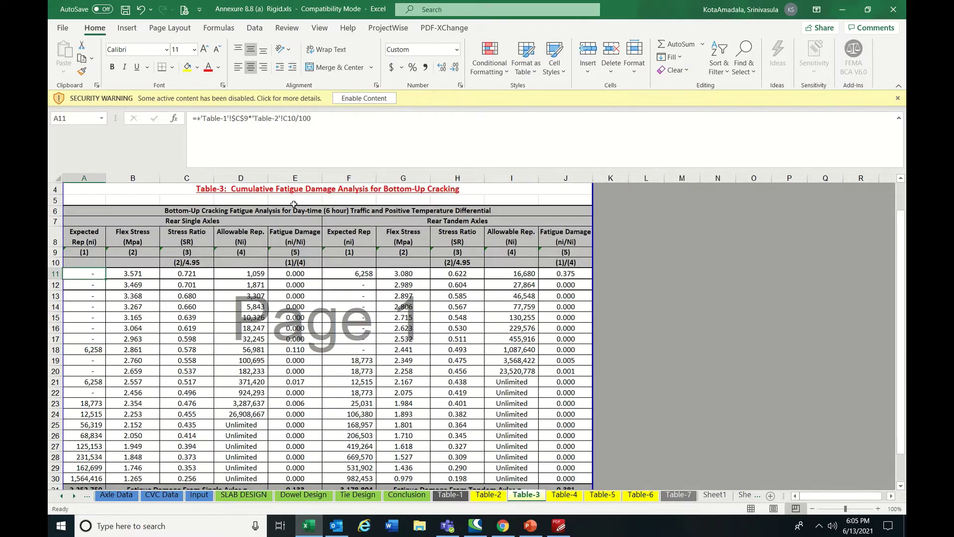
left_click(316, 119)
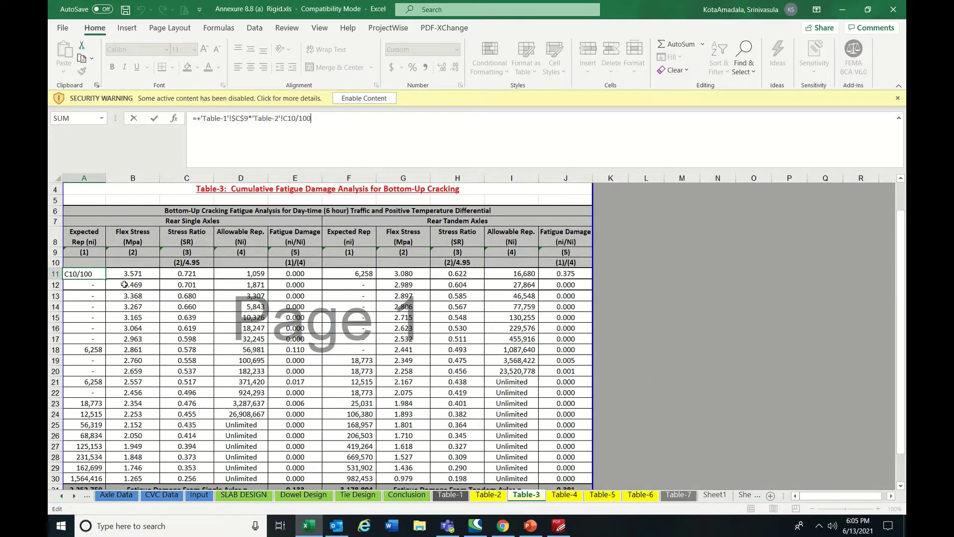
left_click(97, 283)
left_click_drag(95, 274, 87, 479)
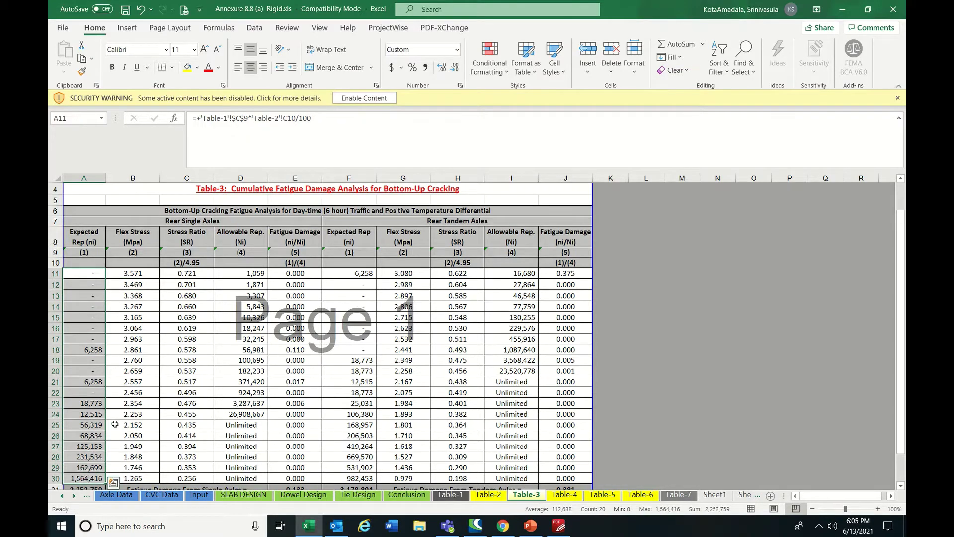
Highlight Table-3's B11 flex stress formula, then show the IRC:58-2015 PDF at section 5.8.6.
scroll(111, 358, "down", 2)
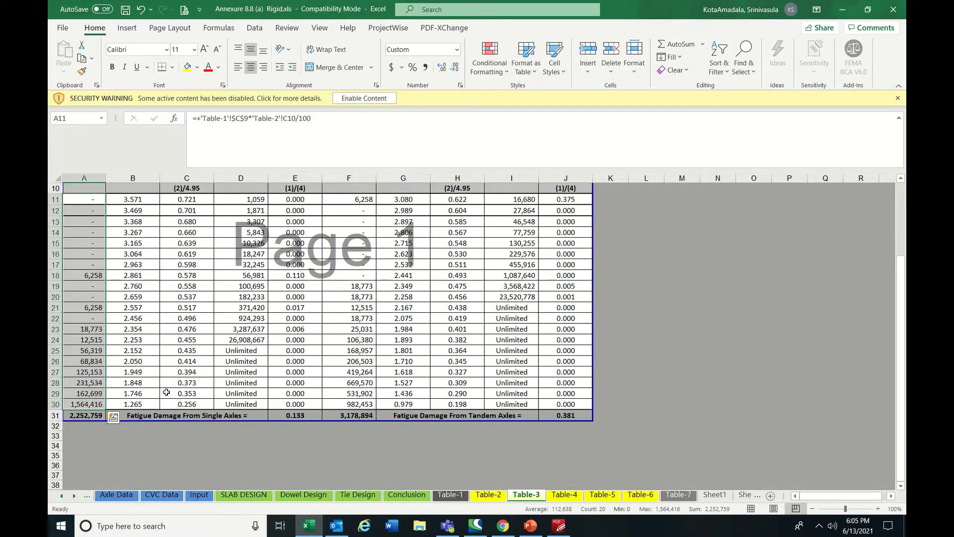
scroll(166, 392, "up", 2)
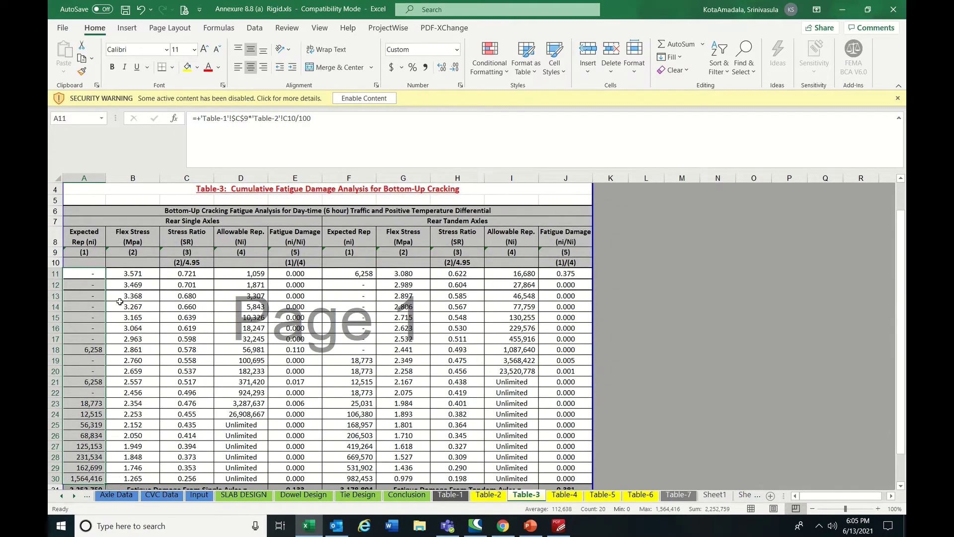
left_click(125, 279)
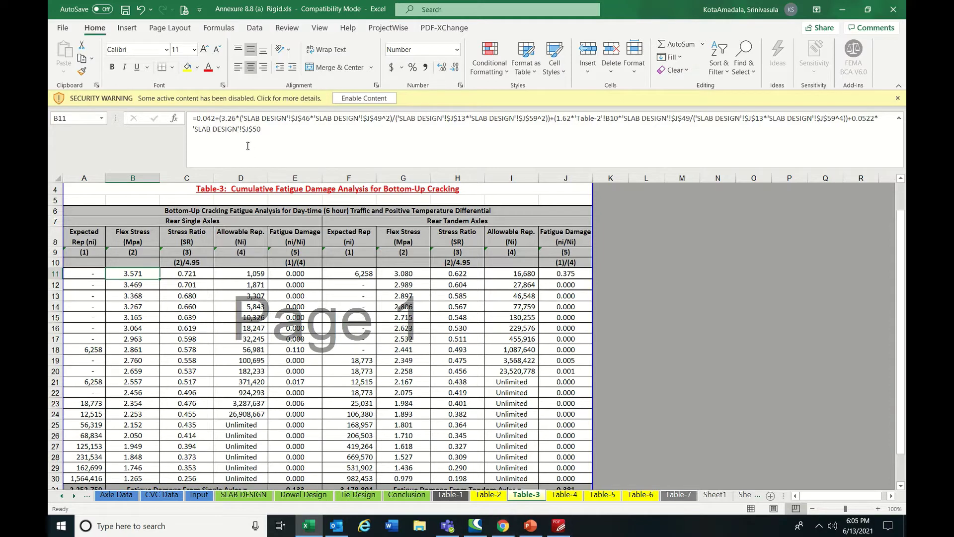
left_click_drag(291, 132, 196, 118)
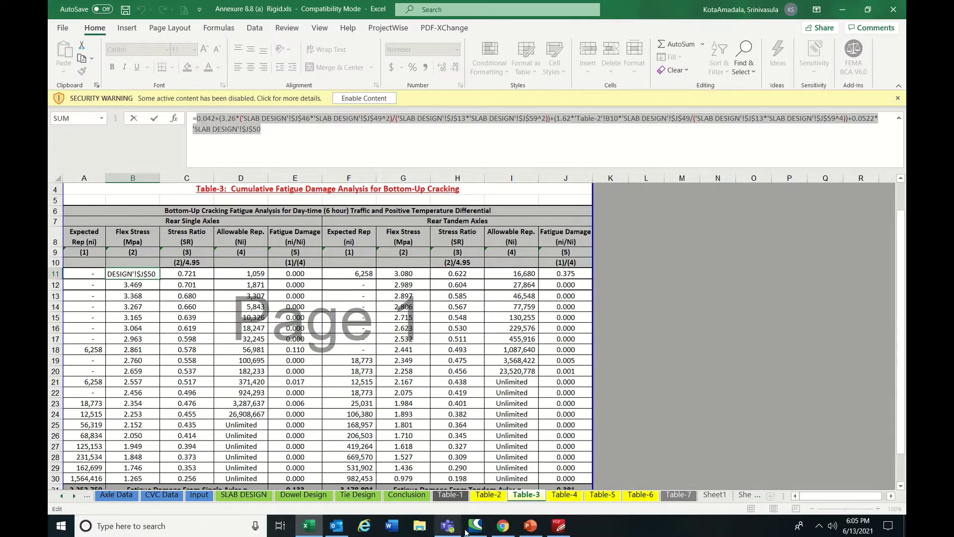
left_click(554, 531)
scroll(479, 292, "down", 10)
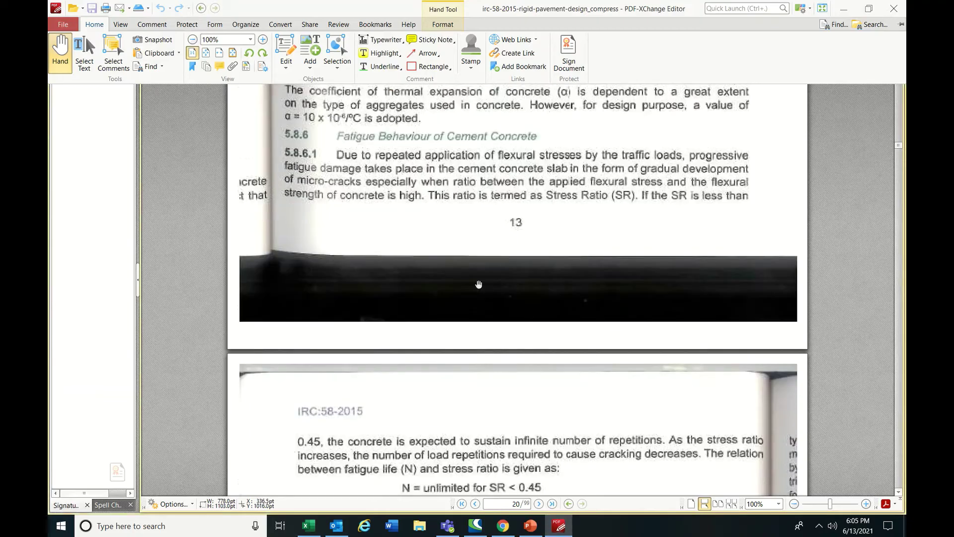
Scroll the IRC:58-2015 PDF to page 80's V.1 bottom-up tensile stress expressions V.1–V.5.
scroll(479, 291, "down", 20)
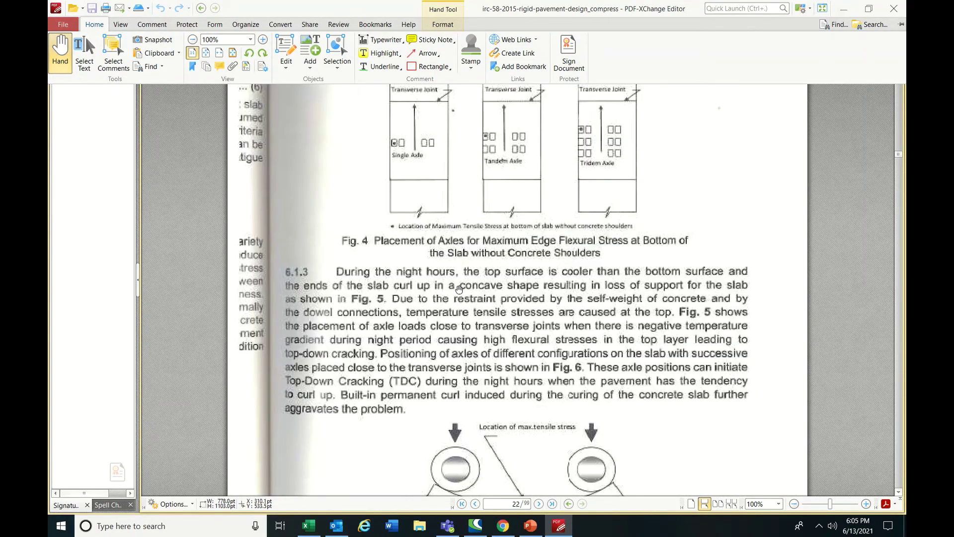
scroll(459, 290, "down", 20)
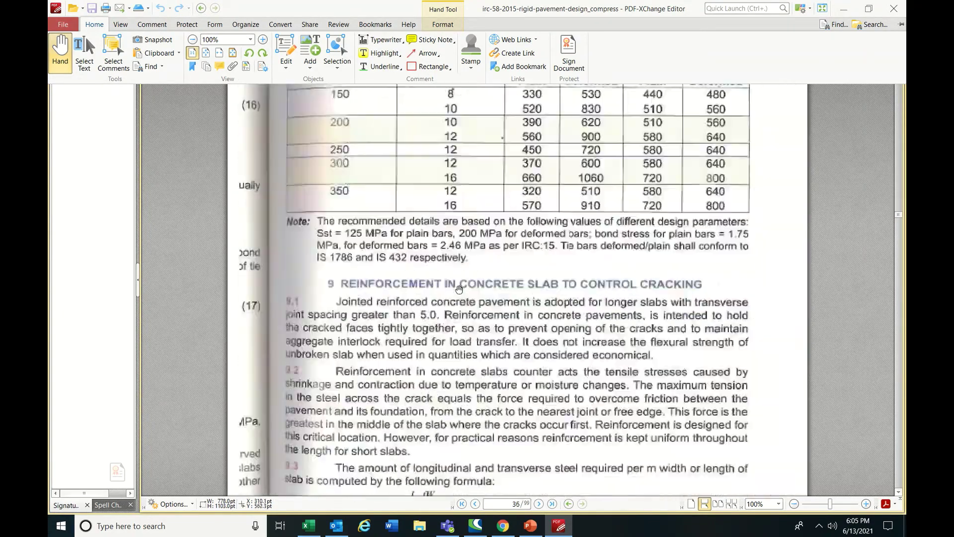
scroll(458, 289, "down", 20)
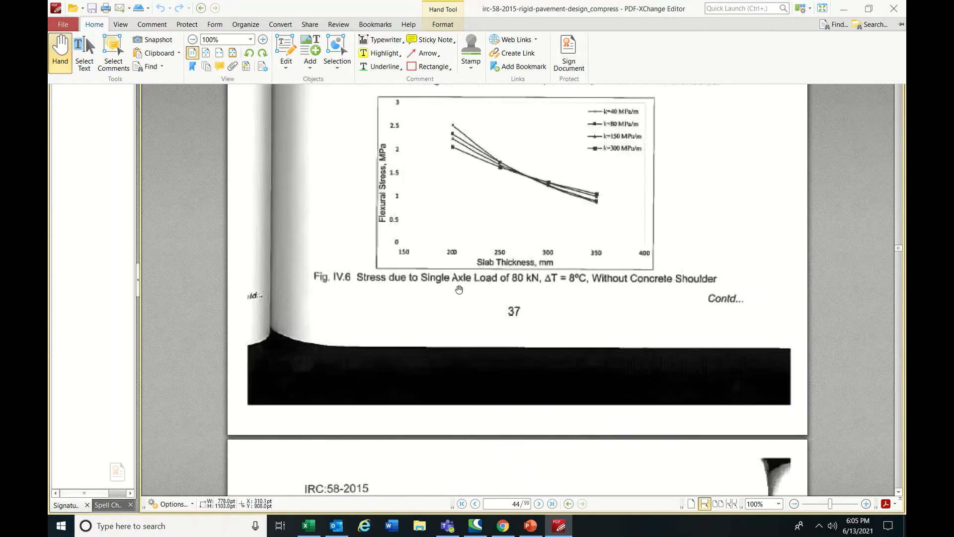
scroll(458, 289, "down", 20)
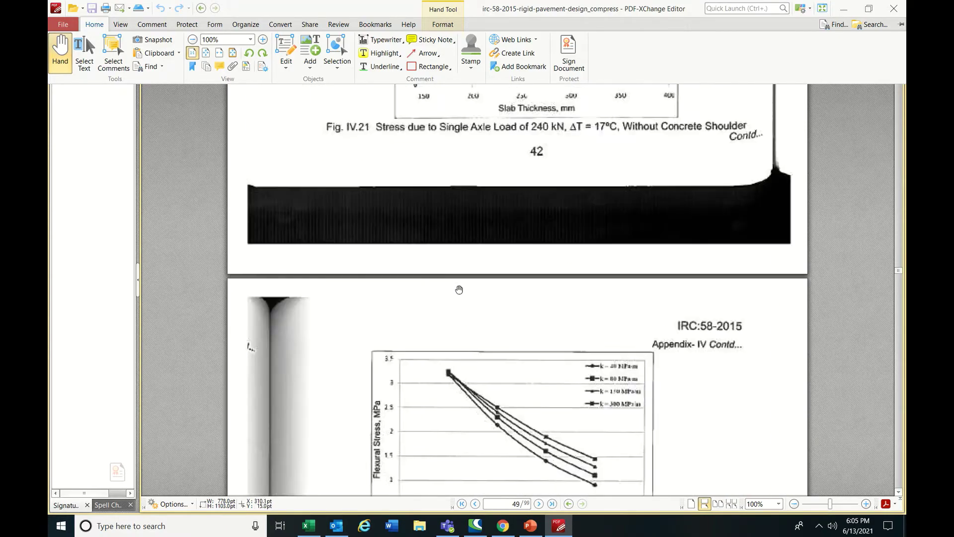
scroll(458, 289, "down", 20)
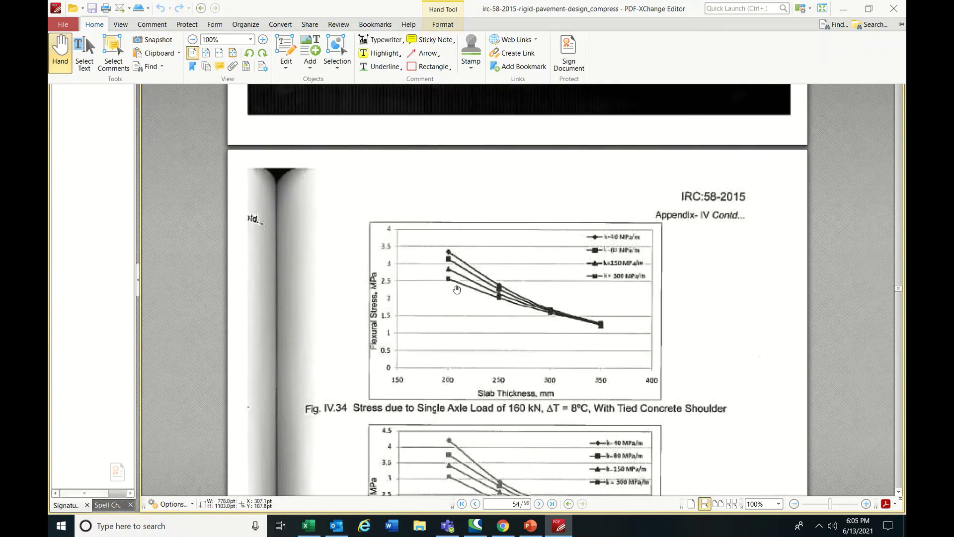
scroll(457, 289, "down", 20)
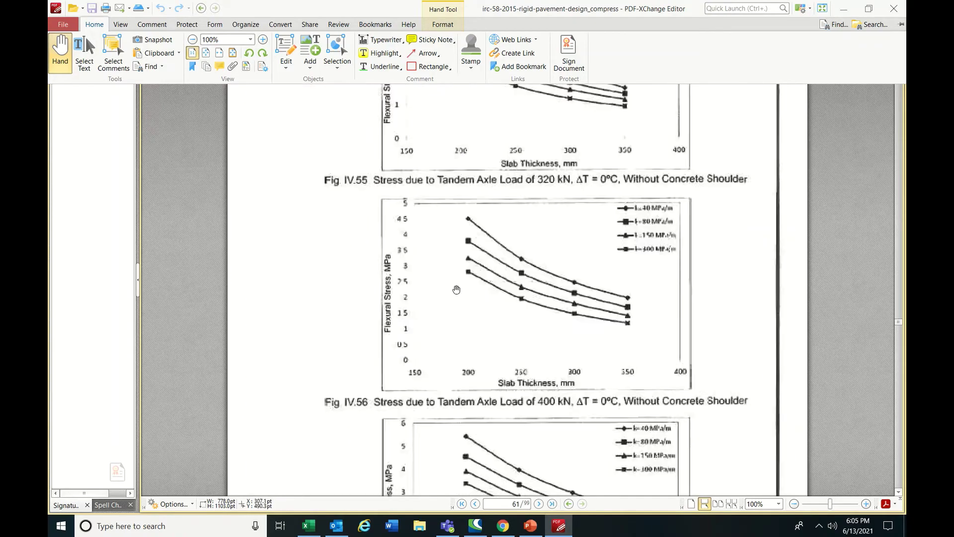
scroll(456, 289, "down", 20)
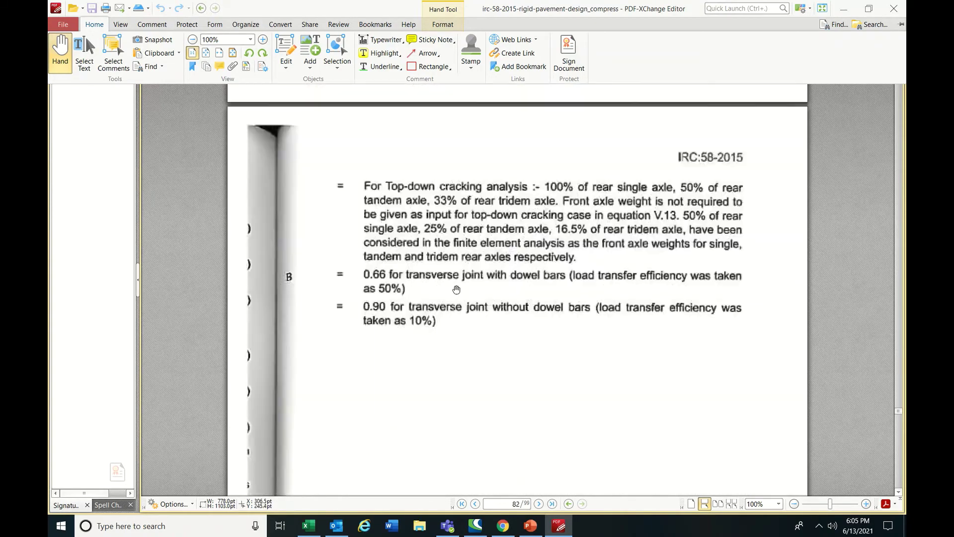
scroll(456, 289, "up", 20)
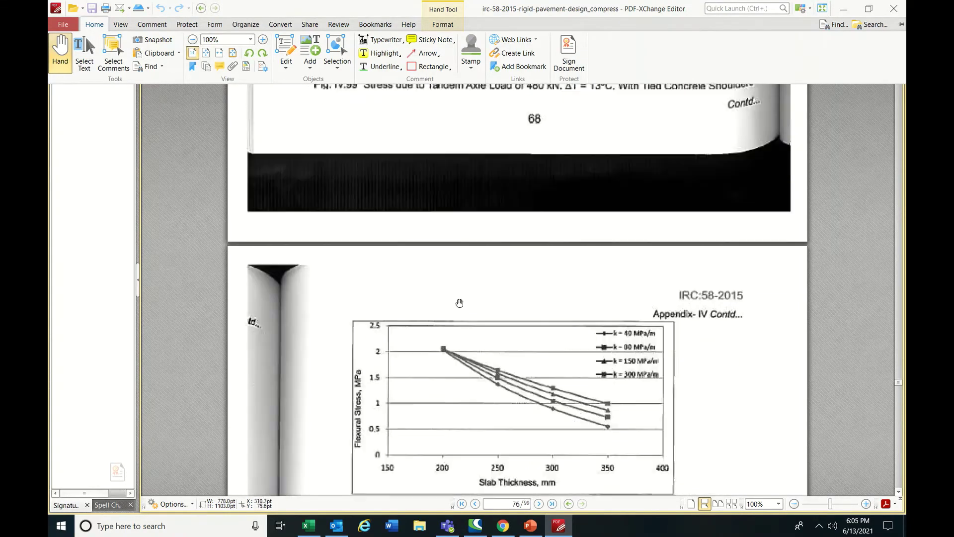
scroll(497, 348, "down", 3)
scroll(528, 394, "down", 12)
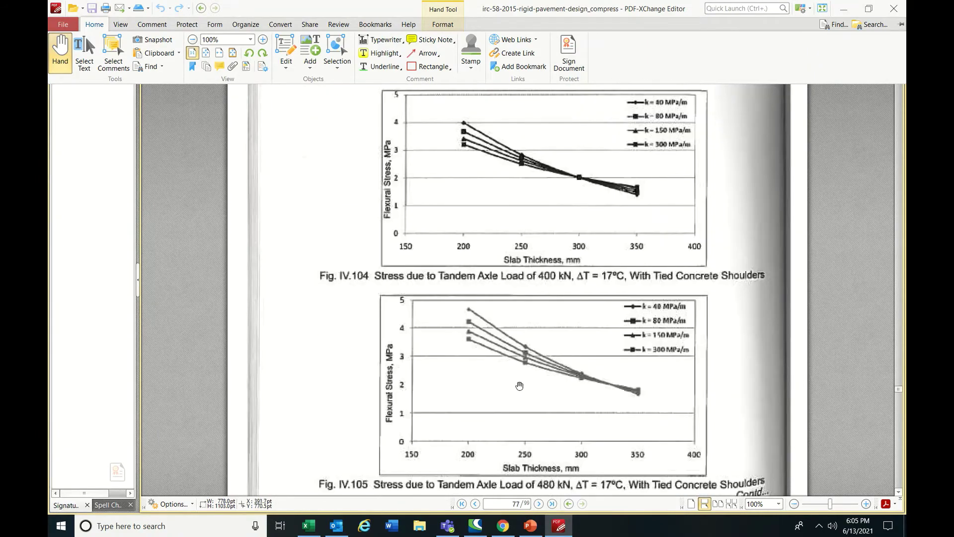
scroll(516, 387, "down", 10)
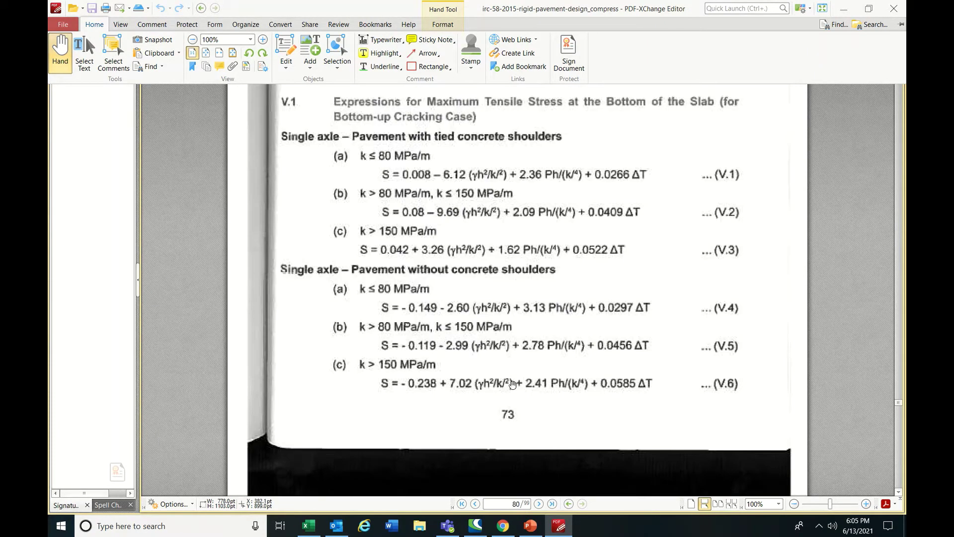
scroll(482, 365, "up", 3)
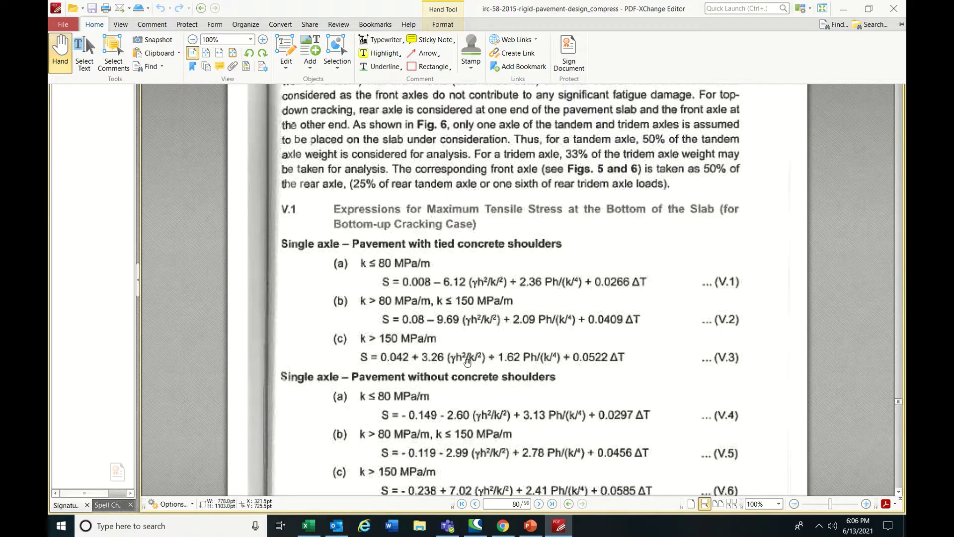
scroll(467, 361, "up", 1)
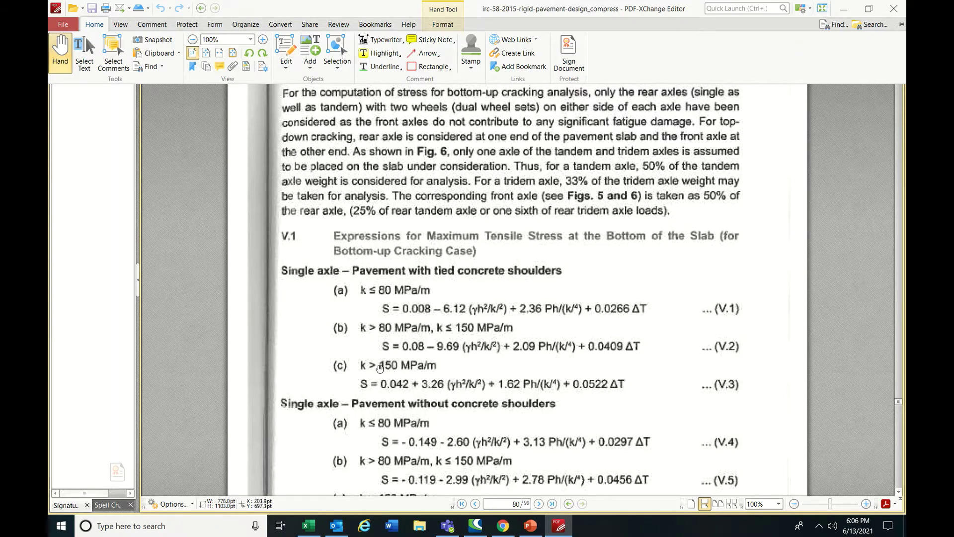
key("alt+Tab")
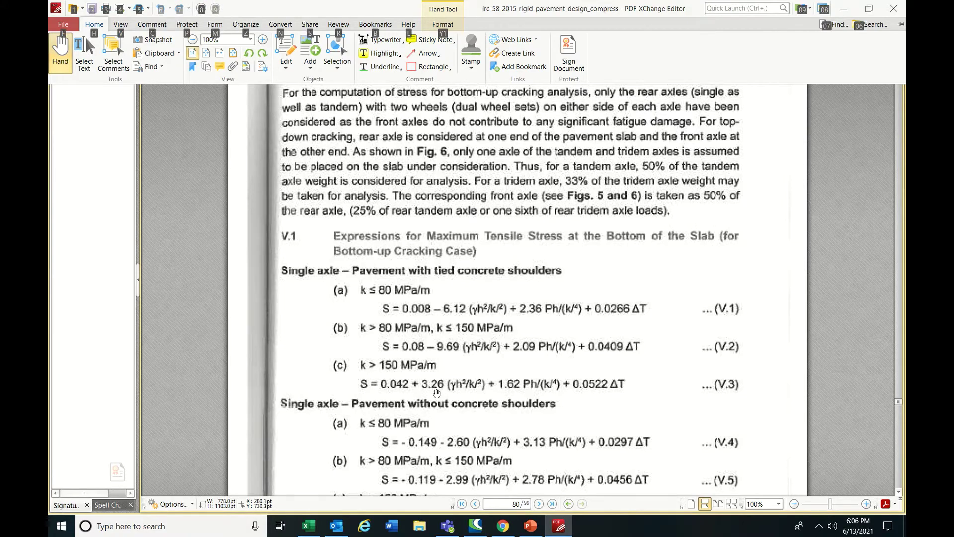
Compare B11's flex stress formula (3.571) against PDF equation V.3, leaving it unchanged.
left_click(189, 297)
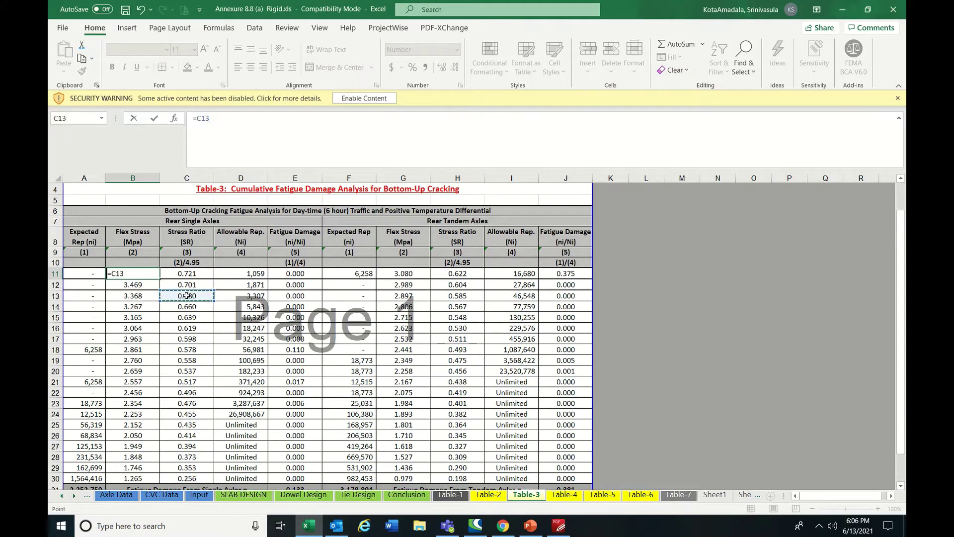
key("Escape")
left_click(189, 274)
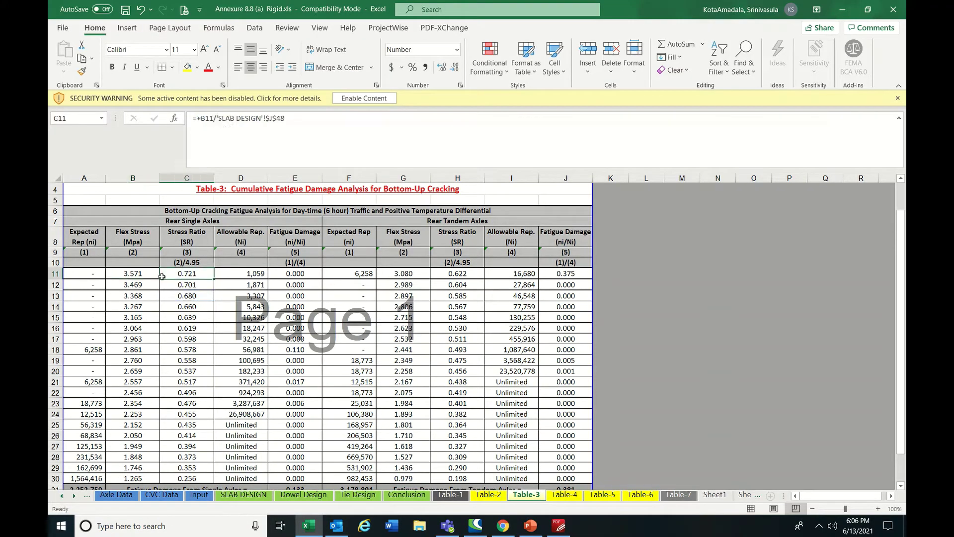
left_click(125, 273)
left_click(206, 121)
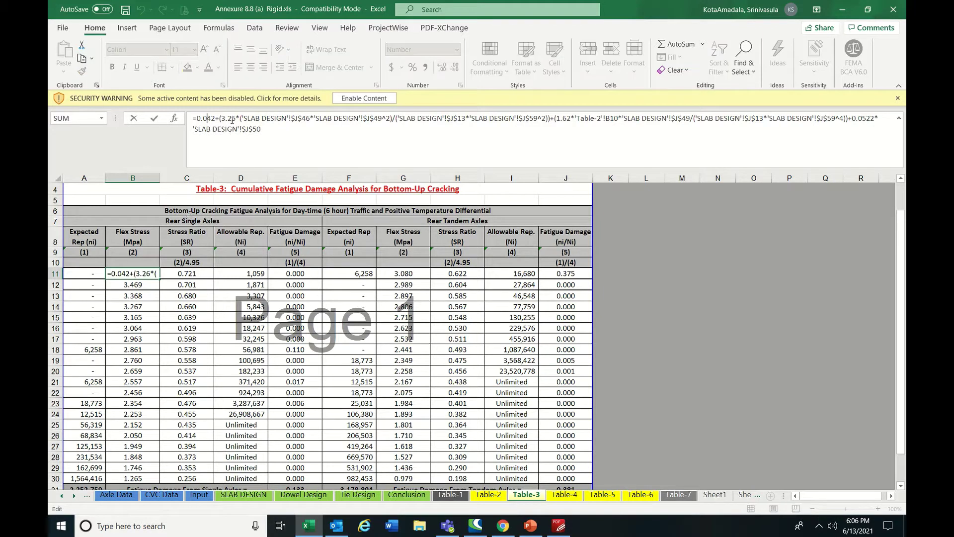
left_click(264, 129)
key("alt+Tab")
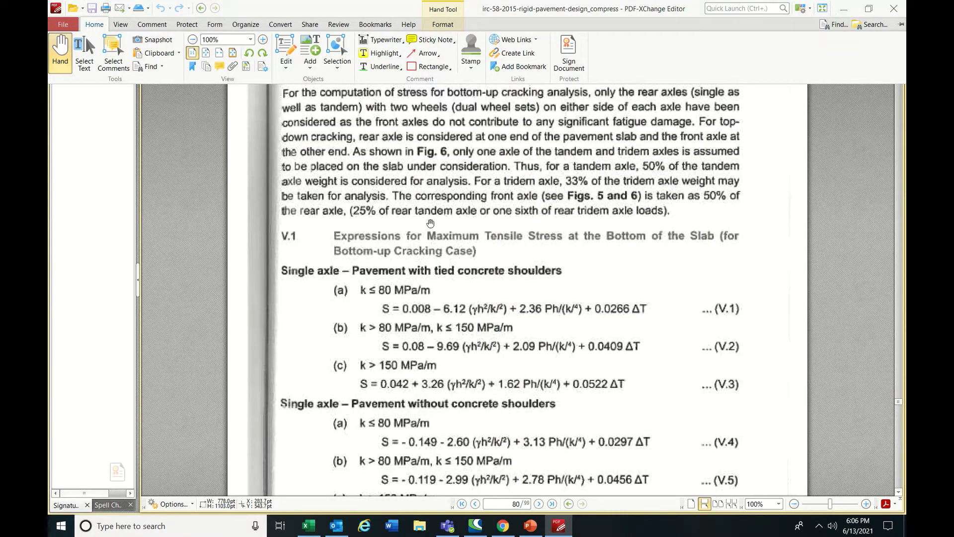
key("alt+Tab")
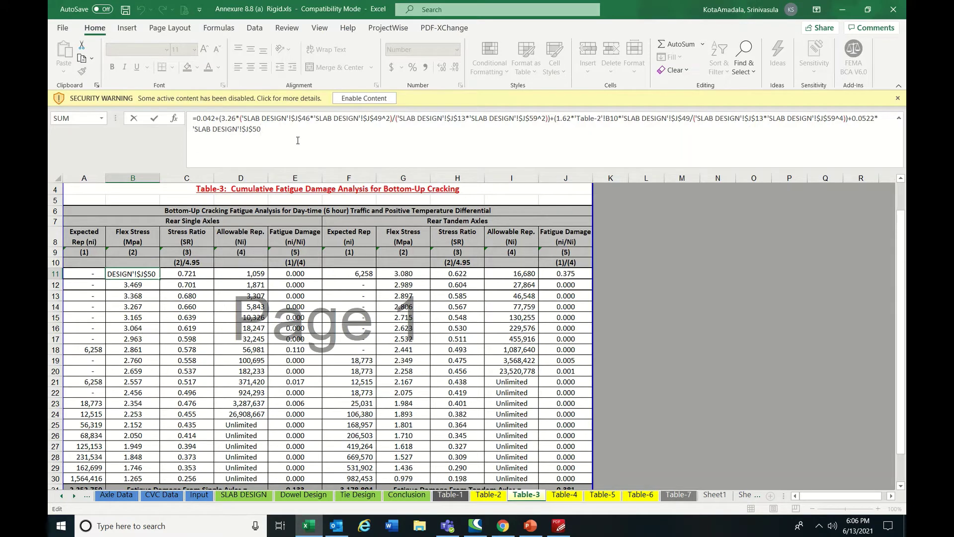
key("Escape")
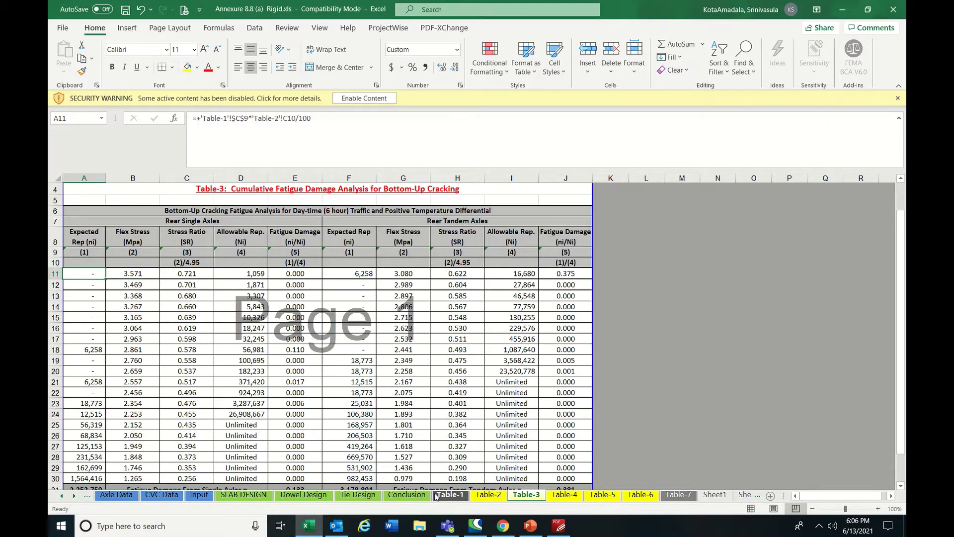
left_click(450, 494)
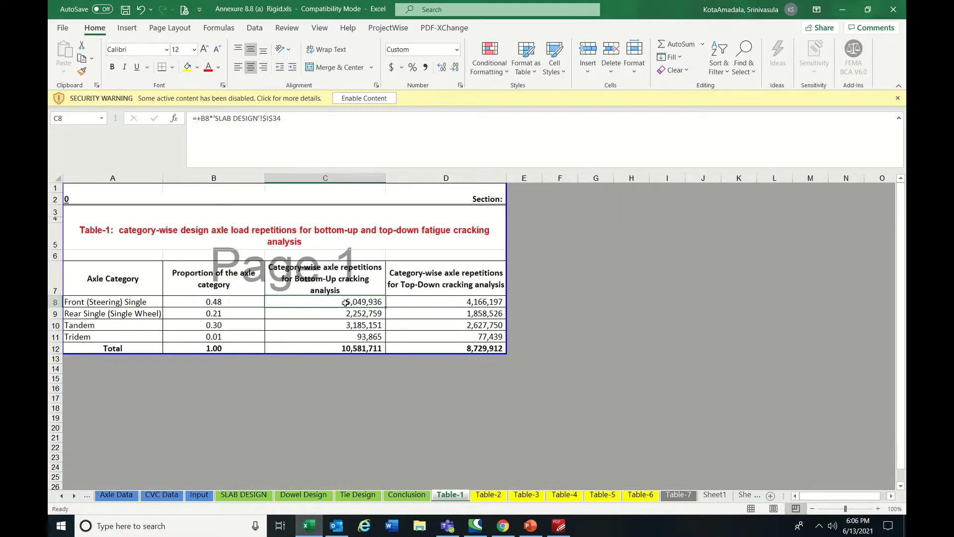
left_click(488, 494)
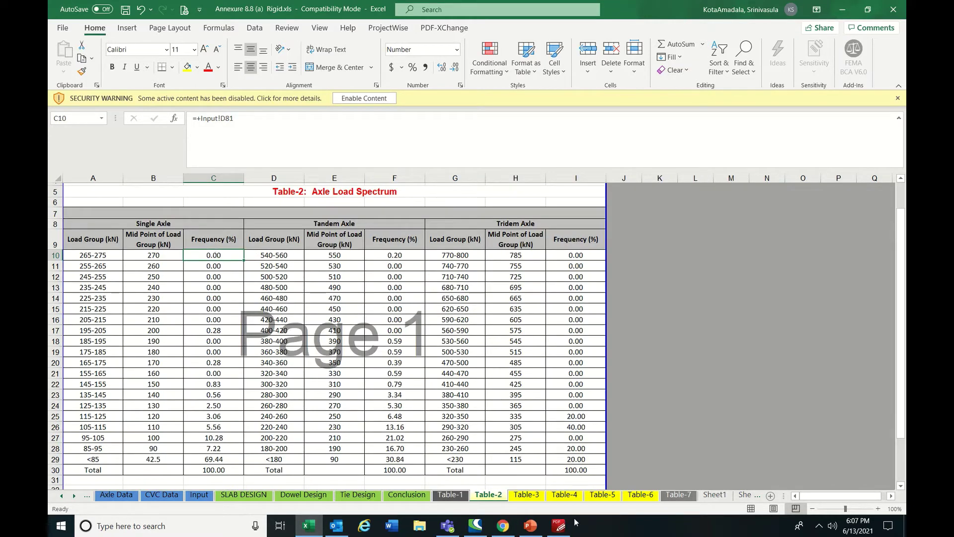
left_click(527, 495)
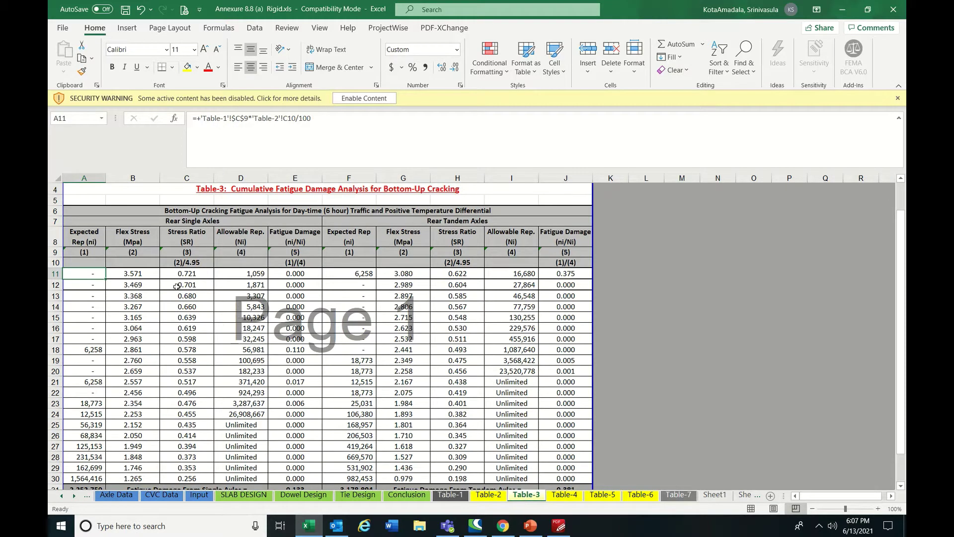
left_click(137, 273)
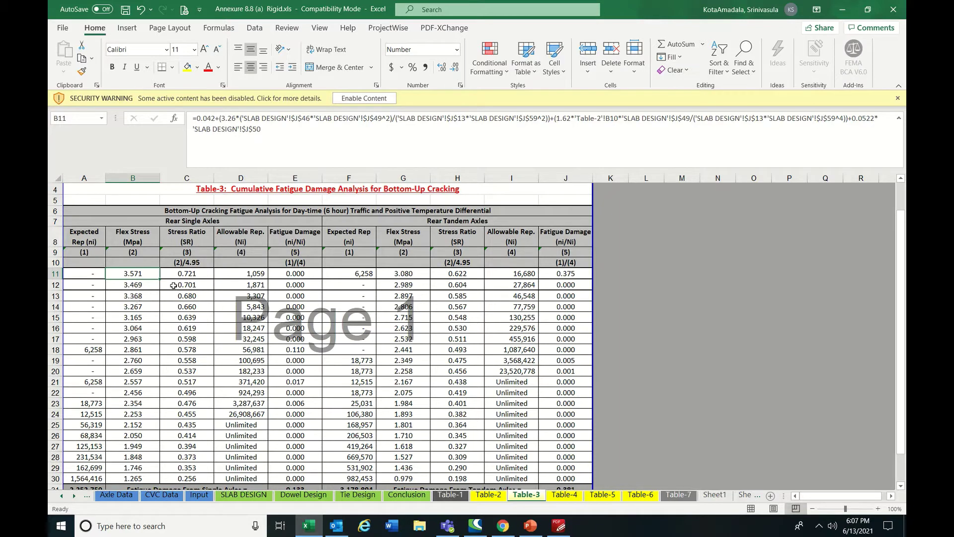
left_click(188, 271)
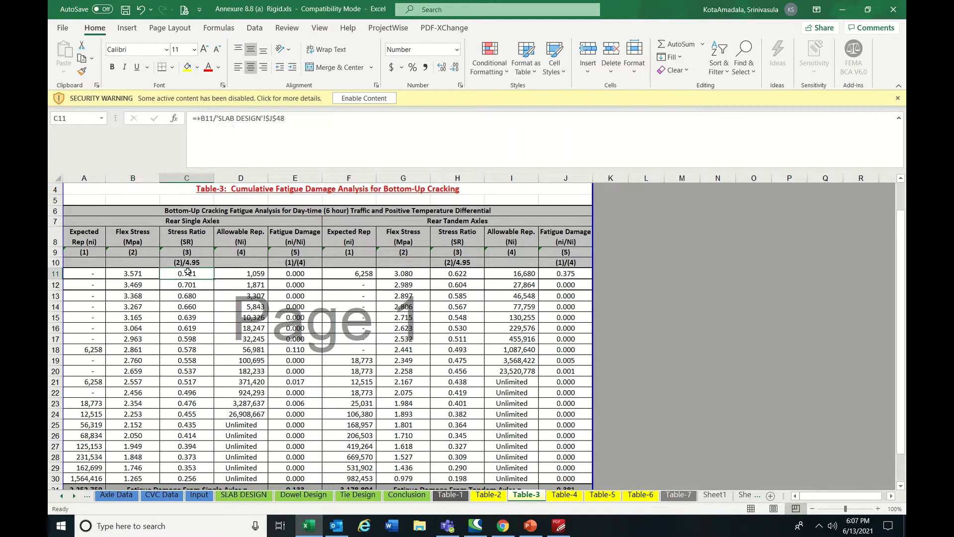
left_click(296, 121)
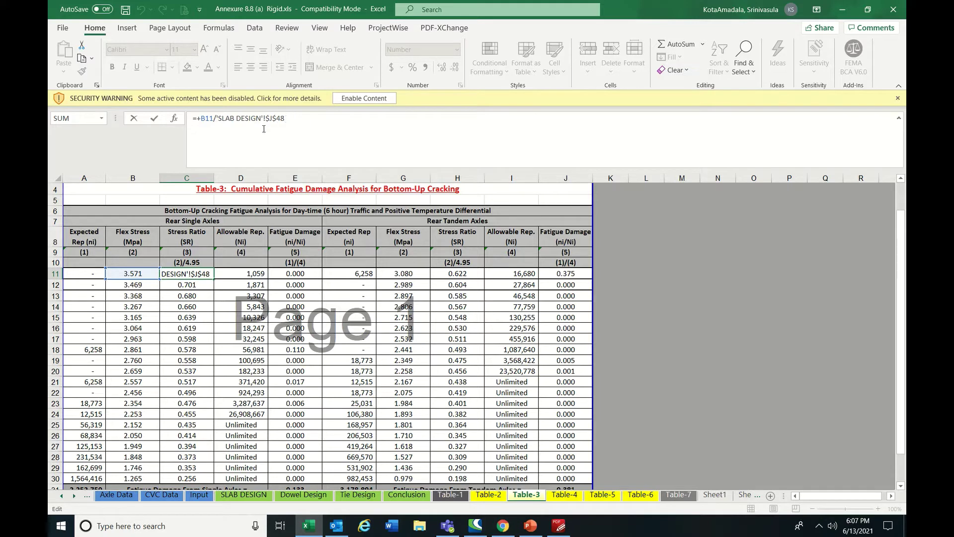
left_click(165, 273)
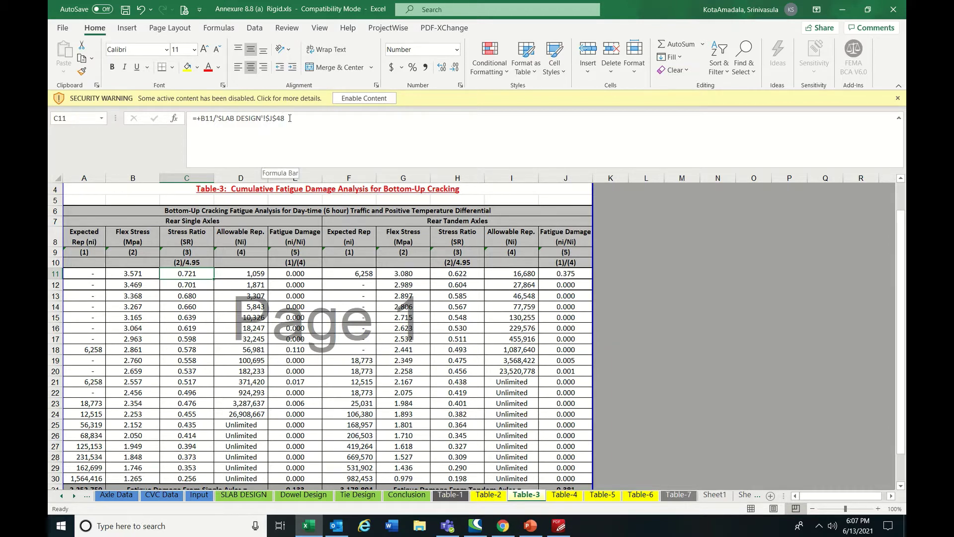
left_click(244, 495)
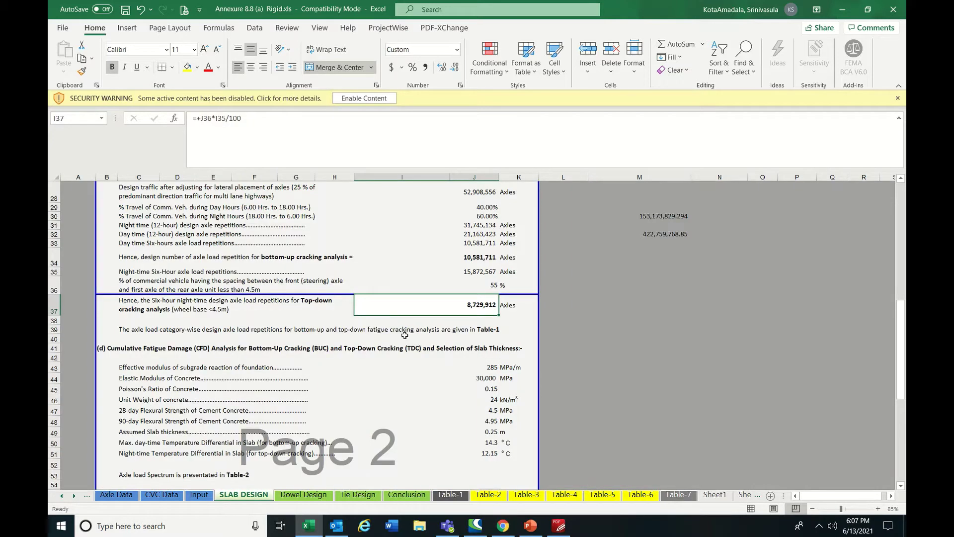
left_click(400, 402)
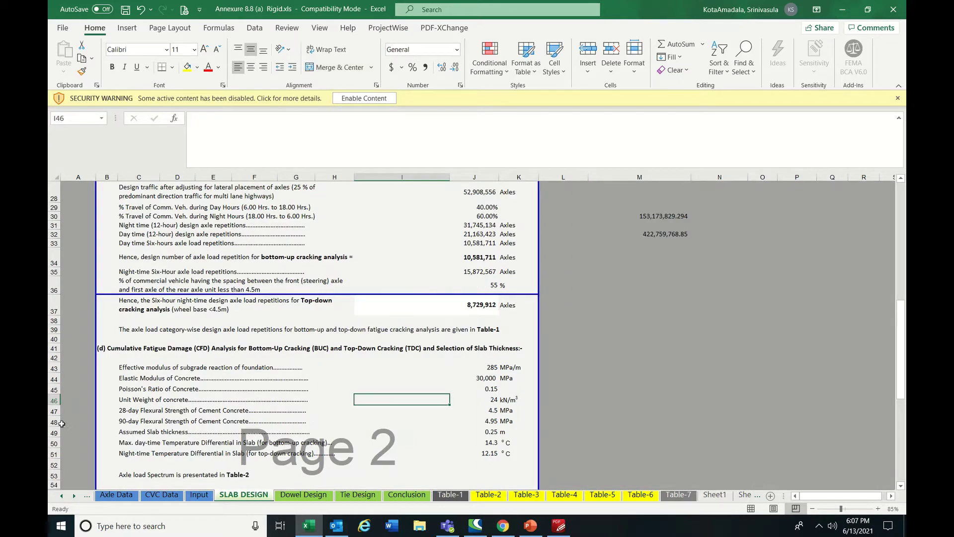
left_click(62, 422)
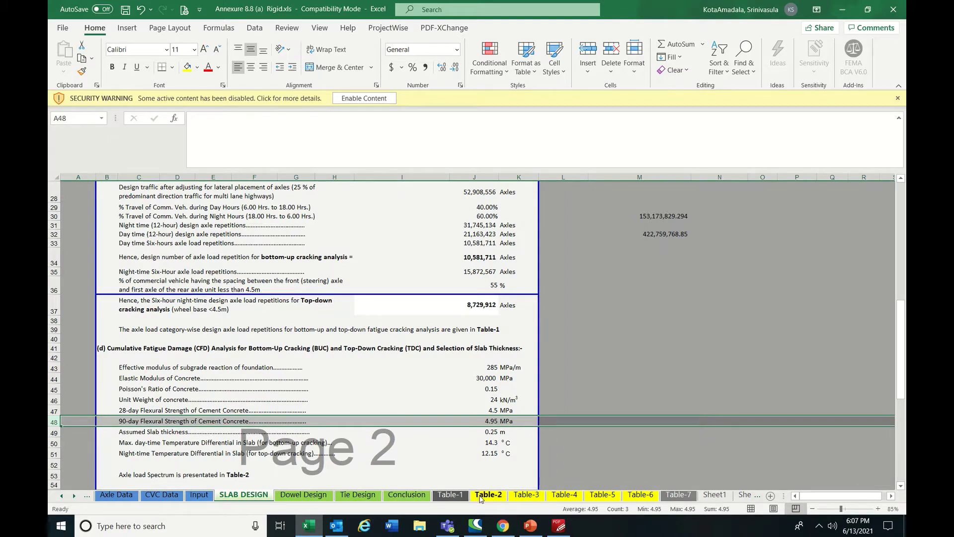
left_click(523, 496)
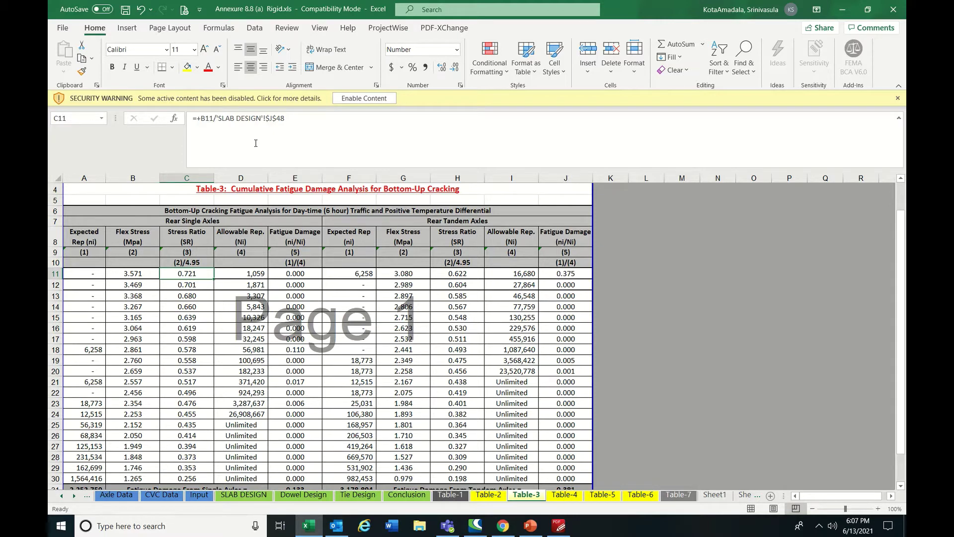
Inspect Table-3's stress ratio formulas in C11, C12, C16 and C19, and B12's flexural stress.
double_click(182, 275)
key("Escape")
left_click_drag(185, 274, 182, 482)
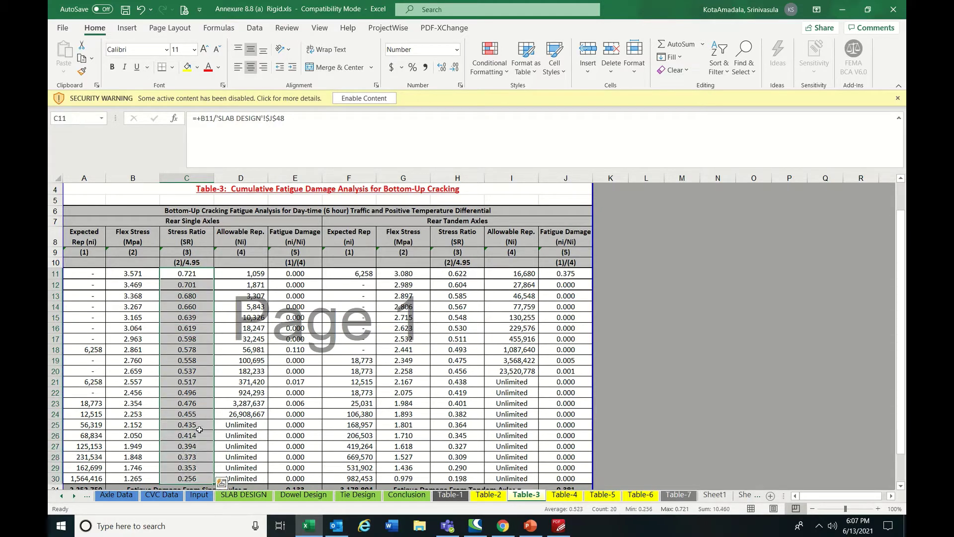
left_click(189, 277)
left_click(188, 358)
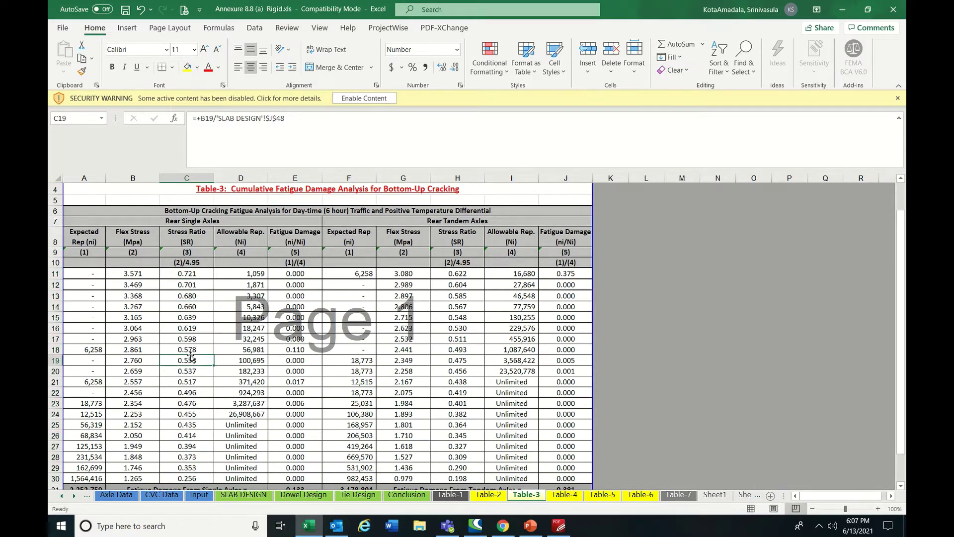
left_click(130, 281)
left_click(186, 283)
left_click(173, 328)
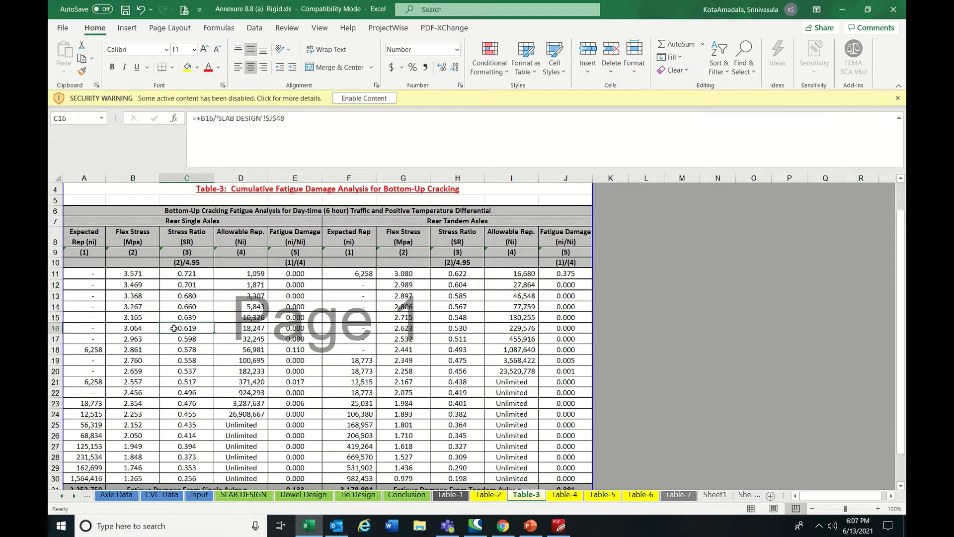
Inspect D11's allowable repetitions (1,059), returning Unlimited below stress ratio 0.45, and A11.
left_click(232, 274)
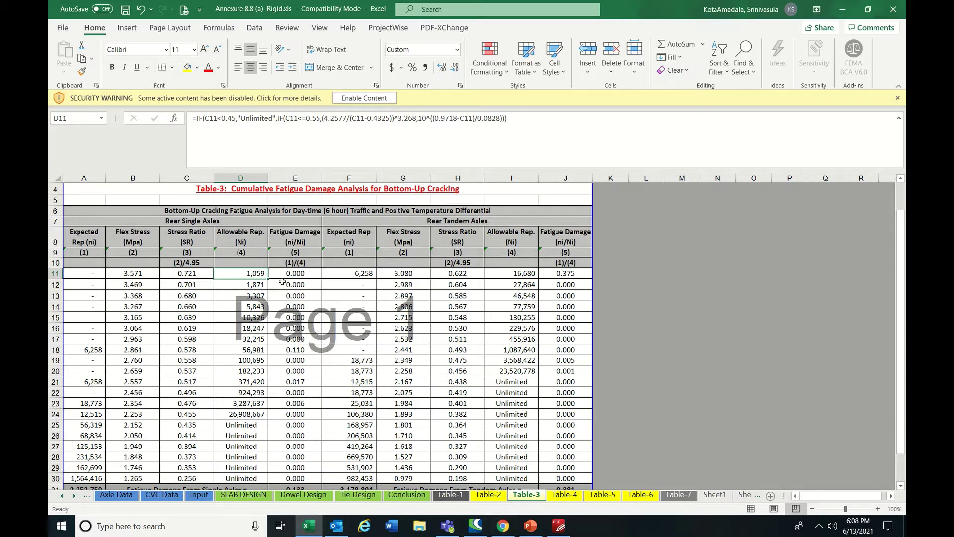
left_click(78, 274)
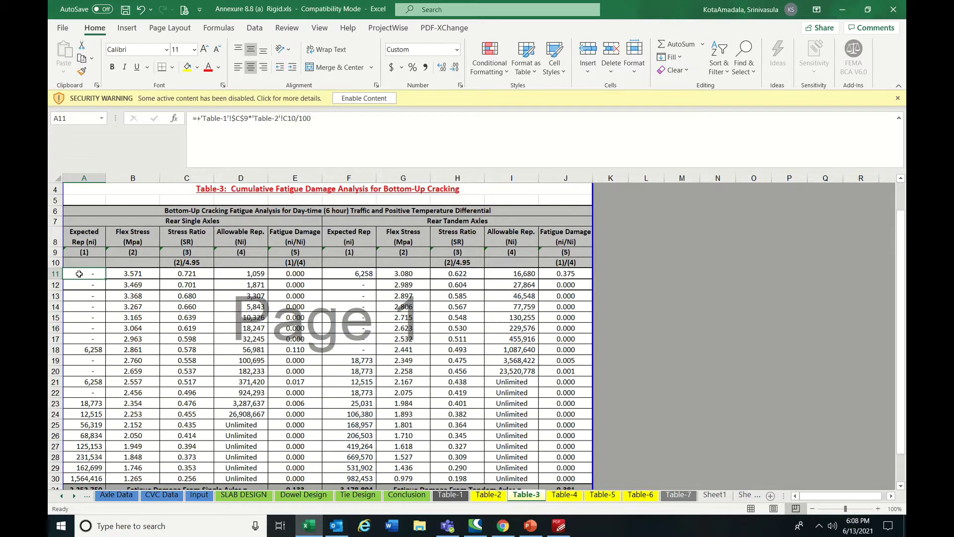
left_click(248, 274)
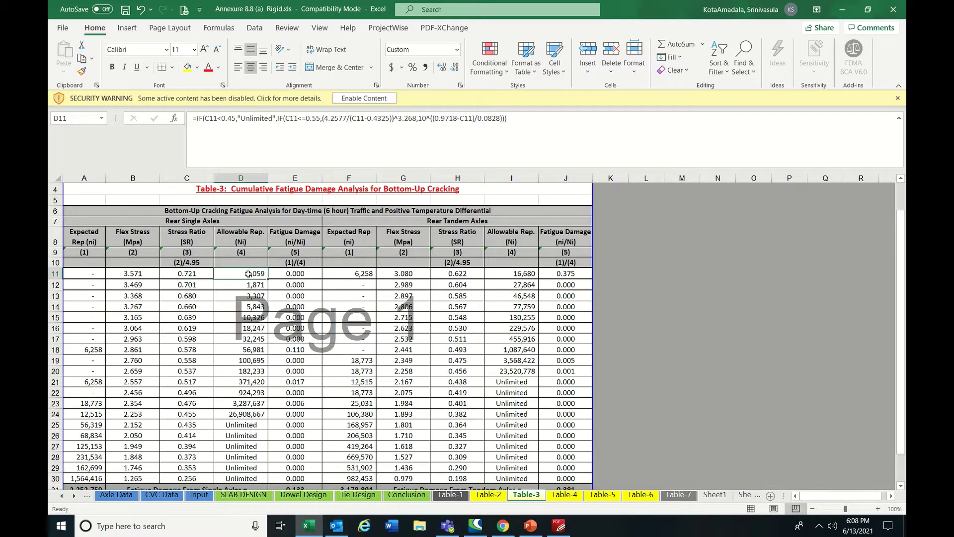
left_click(559, 526)
Scroll the PDF up to page 21's fatigue life equations (5) for SR 0.45–0.55 and (6) above 0.55.
scroll(518, 340, "up", 20)
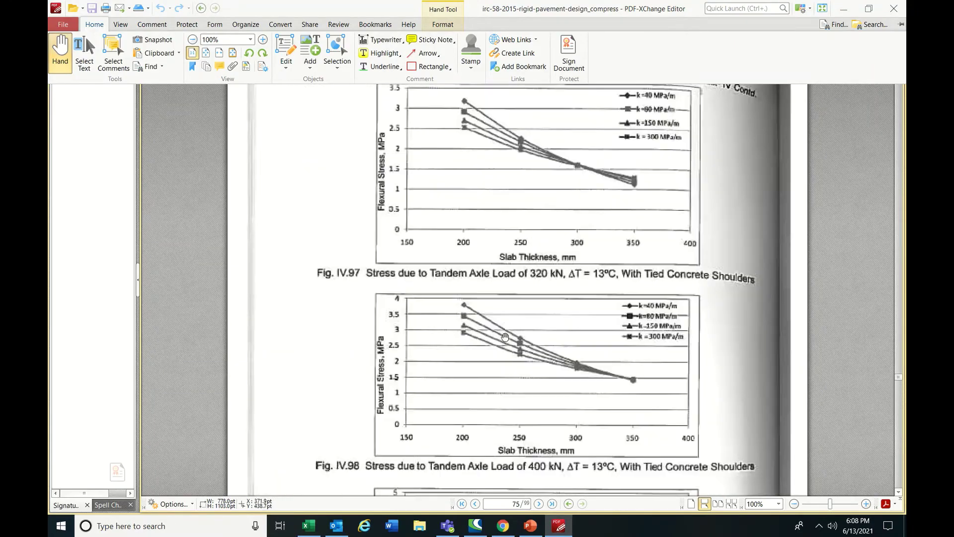
scroll(505, 338, "up", 20)
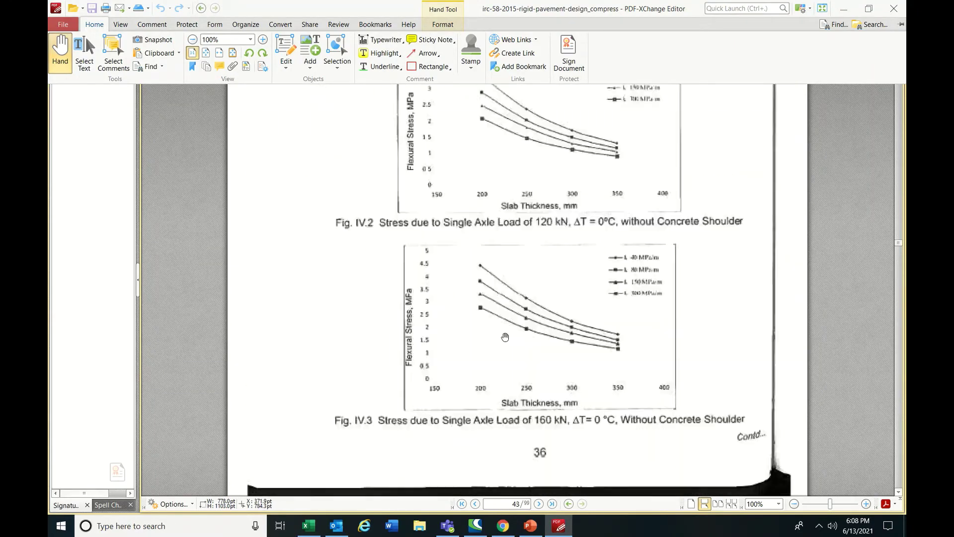
scroll(505, 338, "up", 15)
scroll(505, 337, "up", 10)
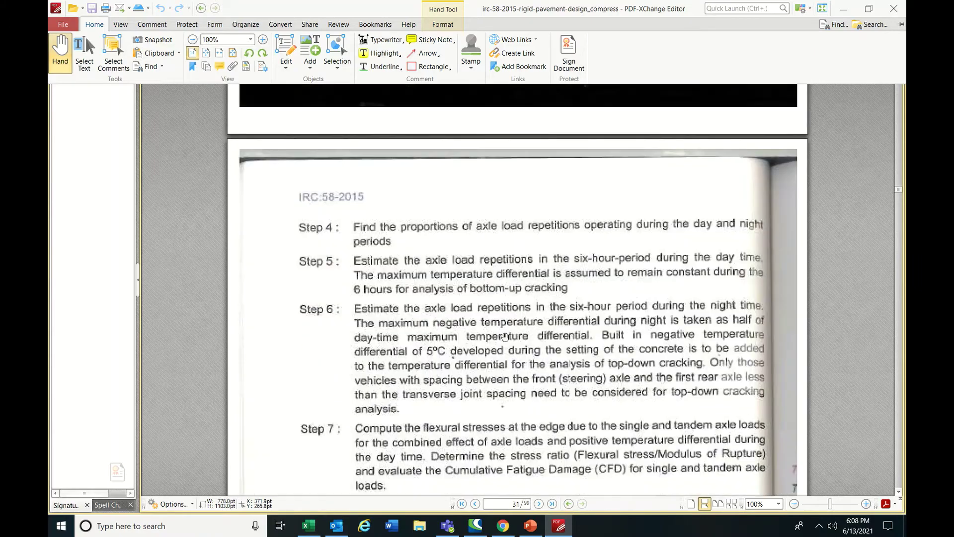
scroll(505, 337, "up", 10)
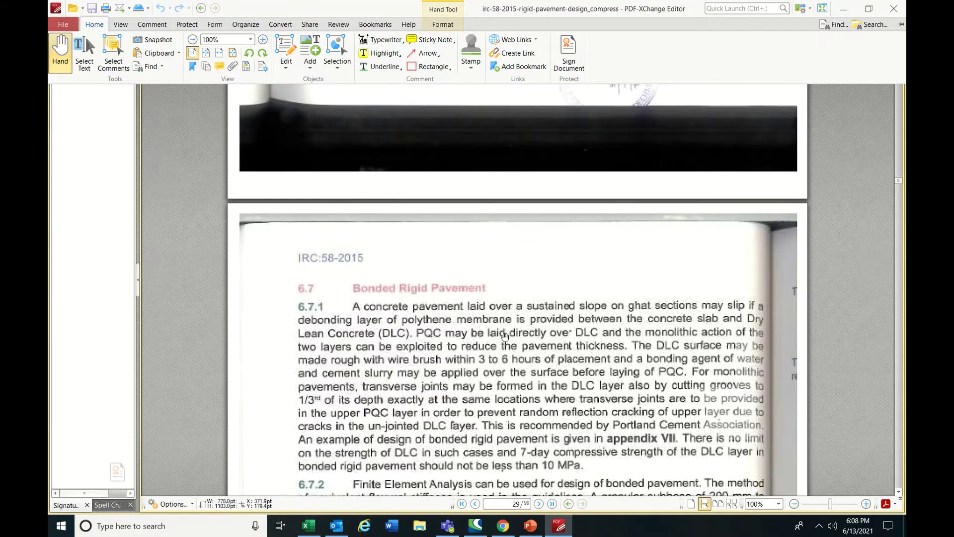
scroll(505, 338, "up", 10)
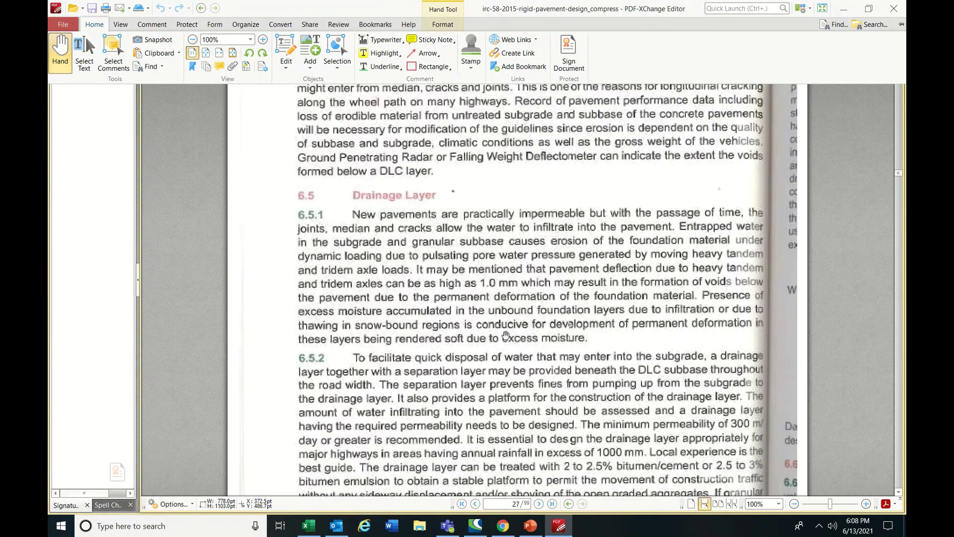
scroll(505, 335, "up", 4)
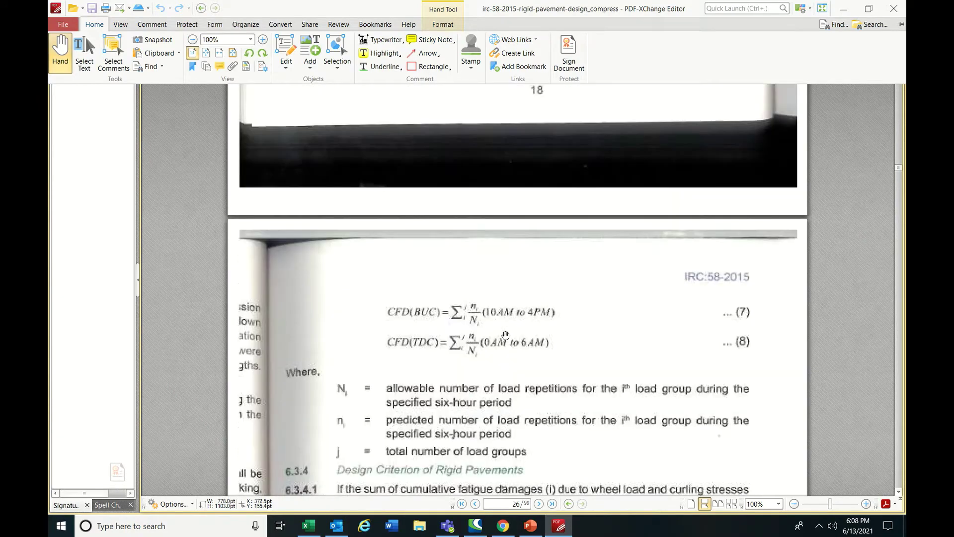
scroll(505, 335, "up", 15)
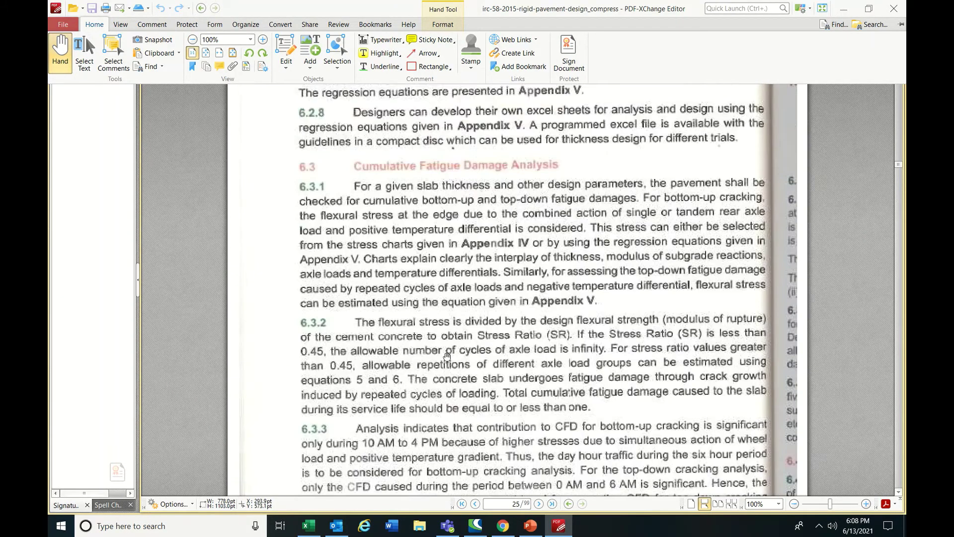
scroll(447, 356, "up", 20)
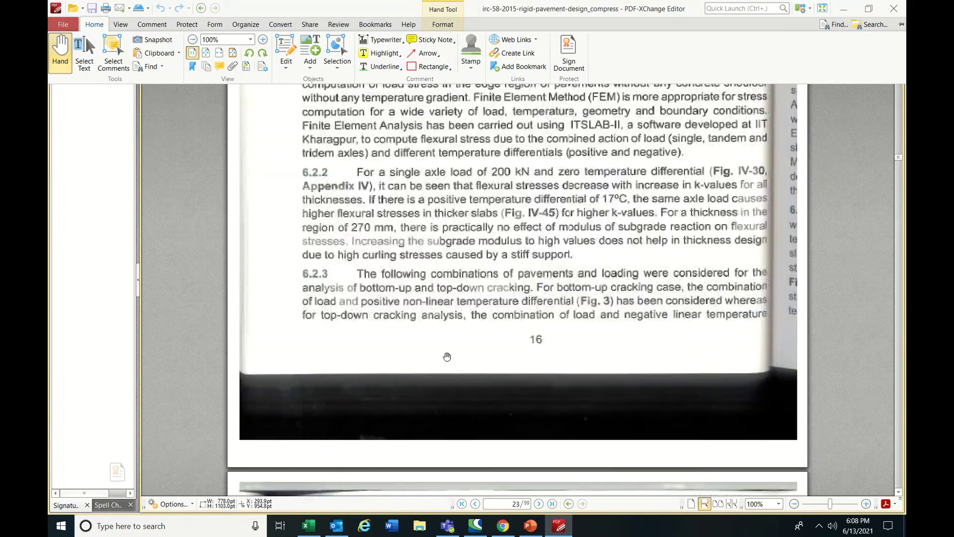
scroll(447, 356, "up", 20)
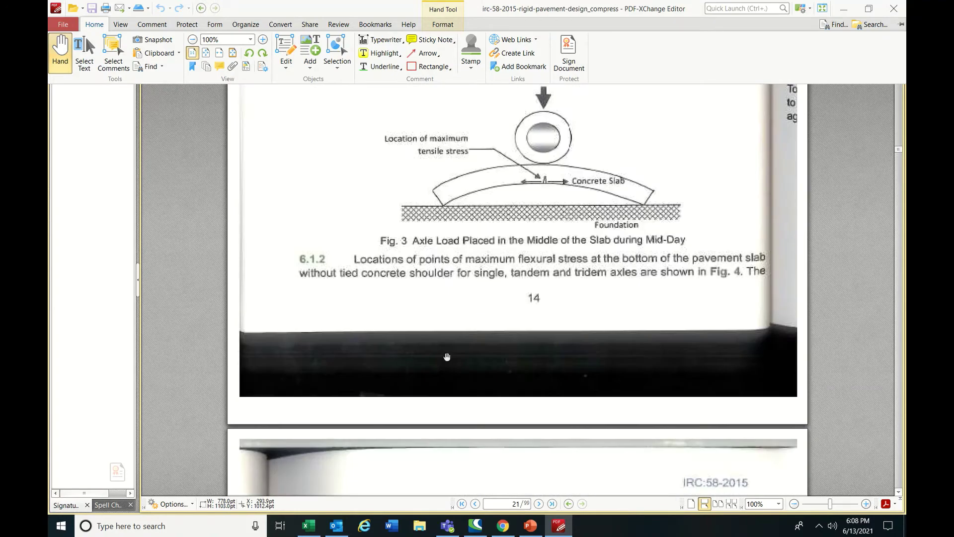
scroll(480, 237, "up", 12)
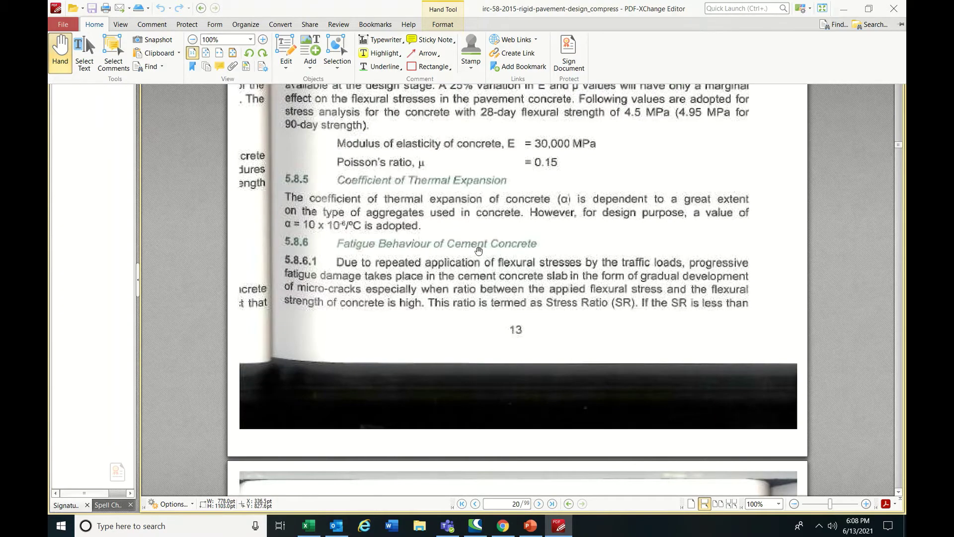
scroll(522, 256, "down", 5)
scroll(444, 281, "up", 3)
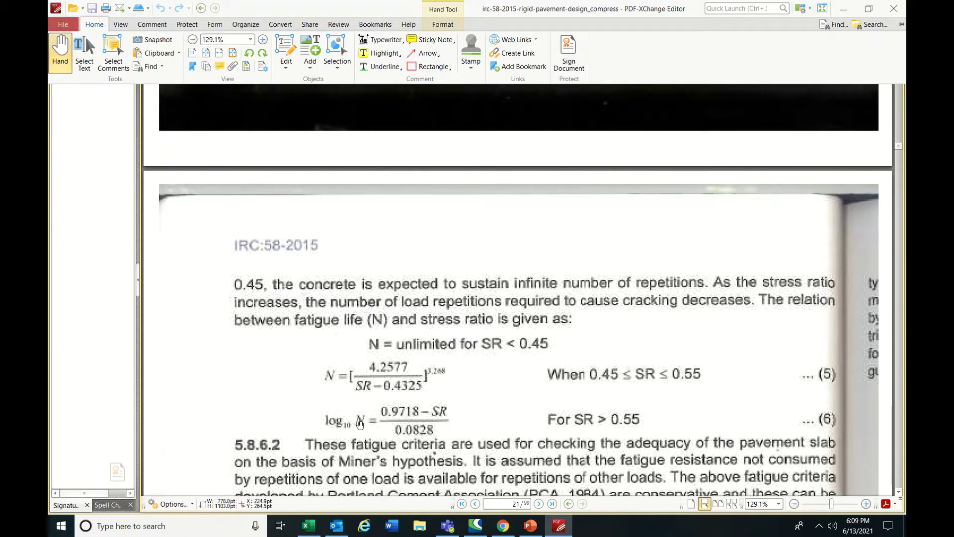
key("alt+Tab")
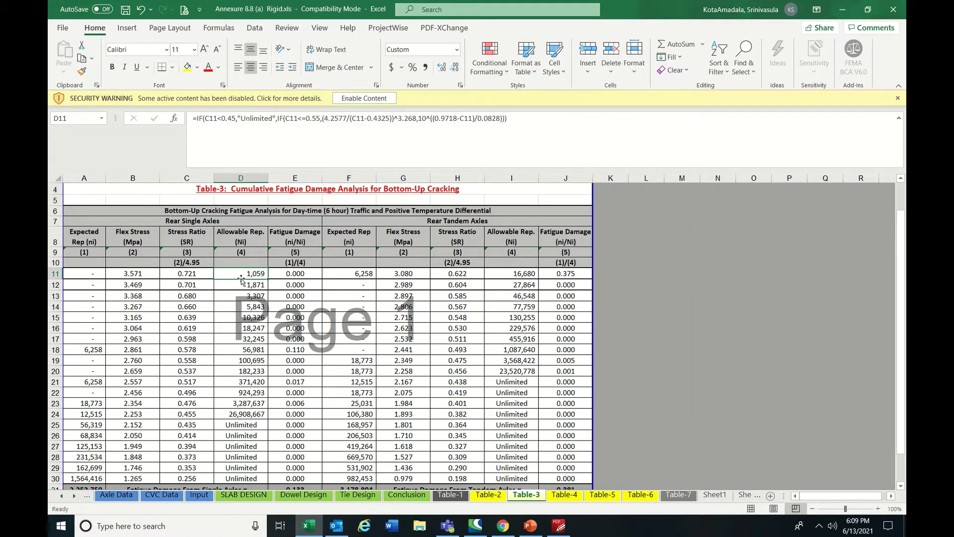
left_click(510, 116)
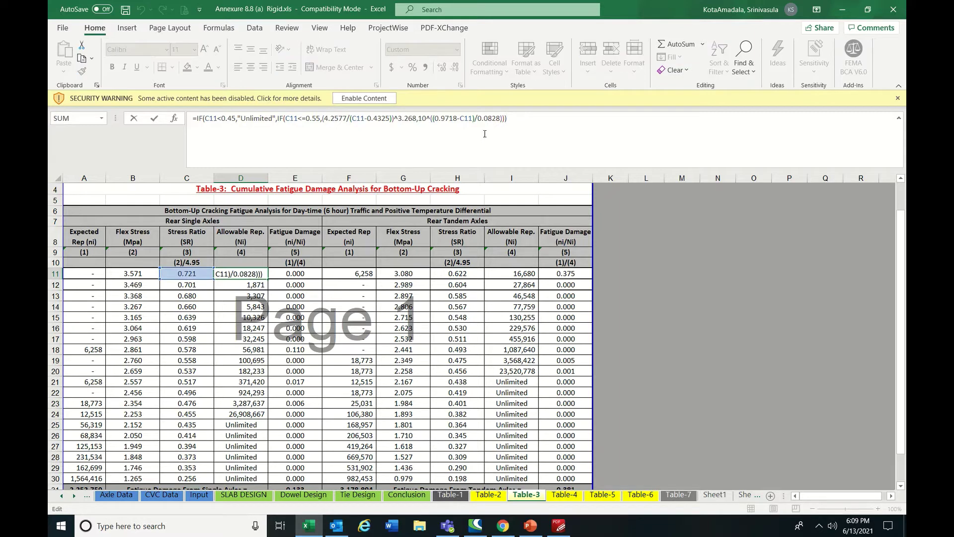
key("Escape")
left_click(194, 273)
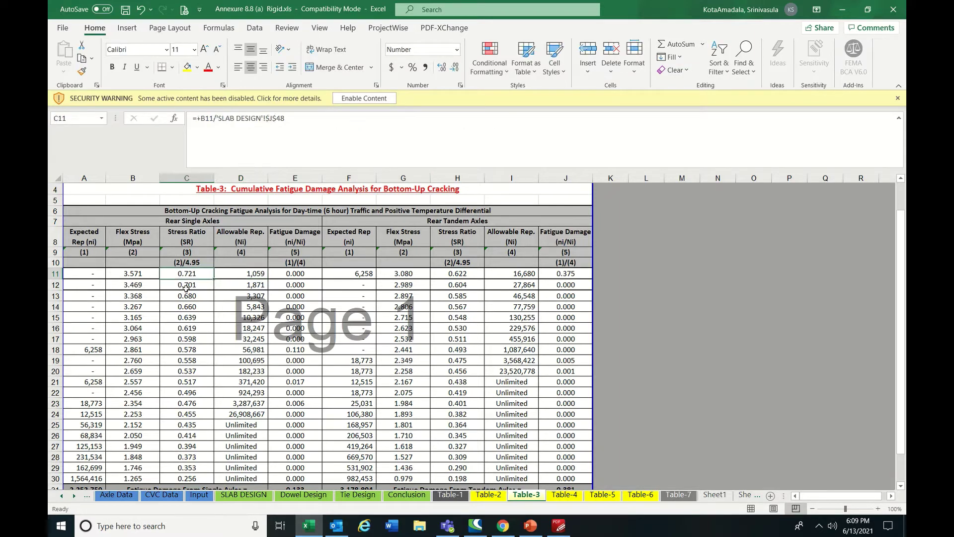
left_click(186, 285)
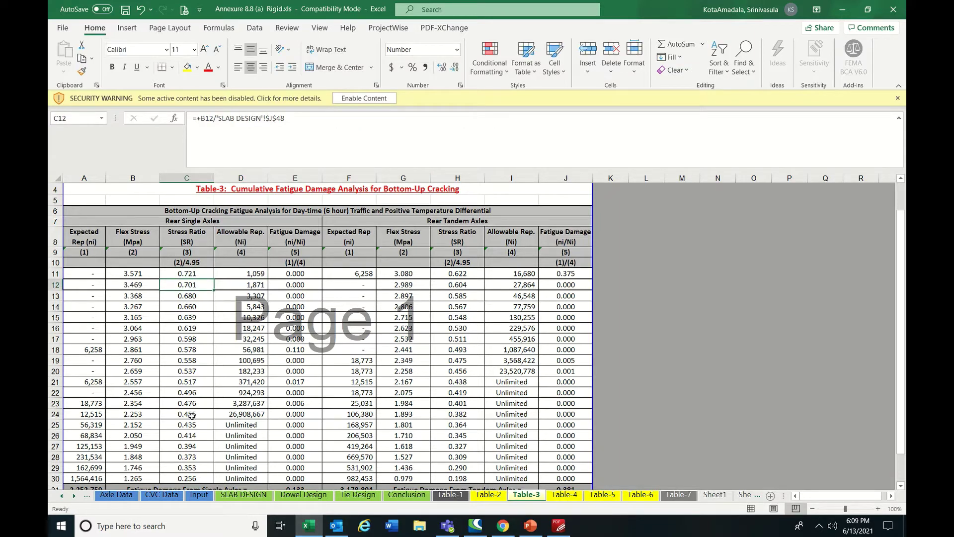
left_click_drag(190, 424, 188, 478)
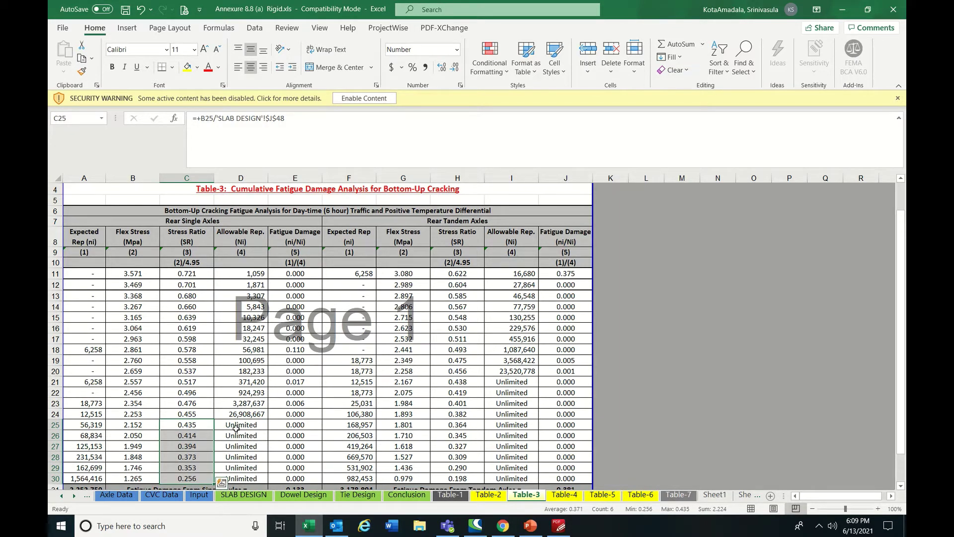
left_click_drag(239, 425, 242, 474)
left_click_drag(245, 276, 240, 408)
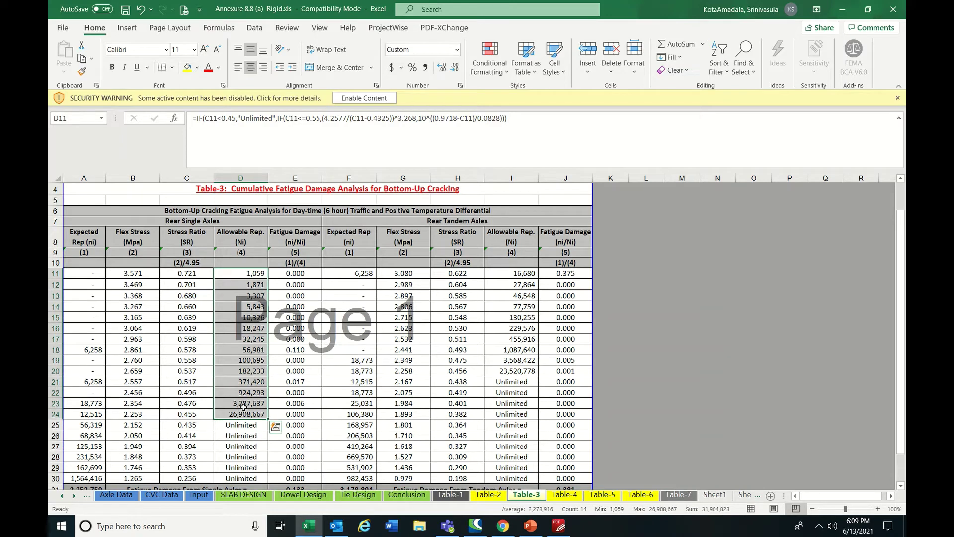
left_click(297, 274)
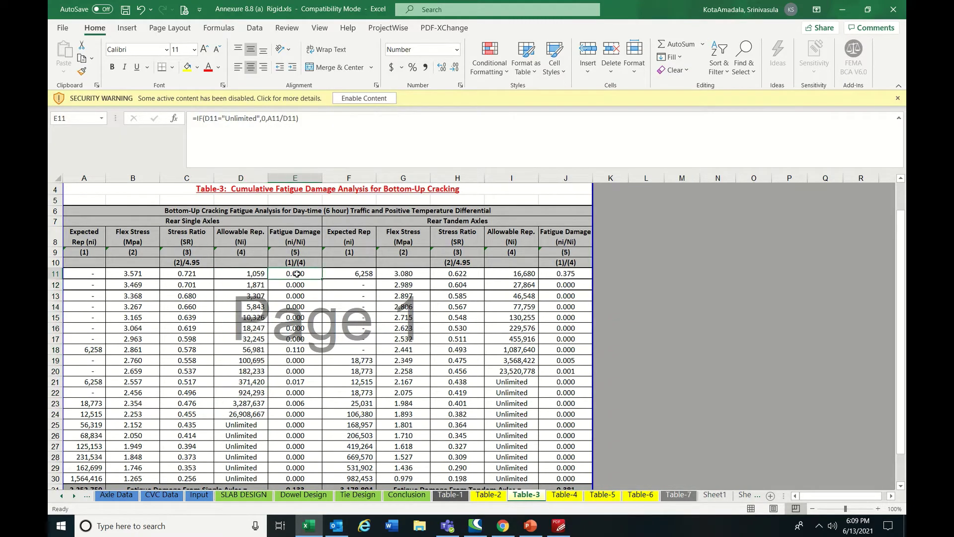
left_click(328, 122)
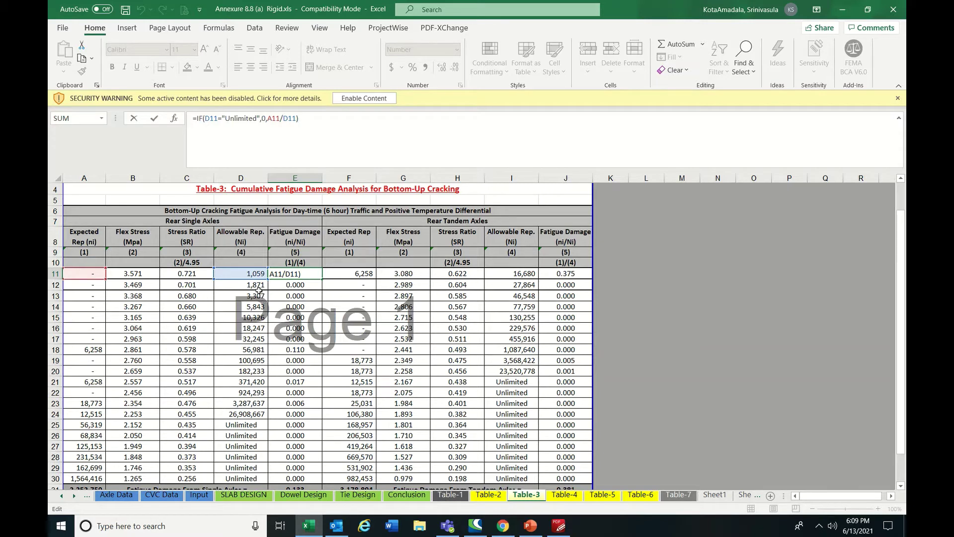
key("Escape")
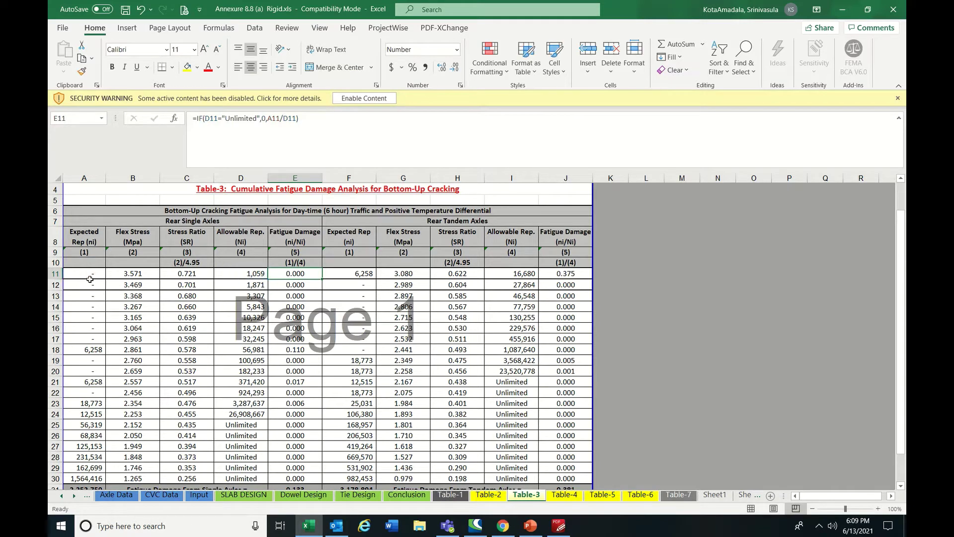
left_click(90, 274)
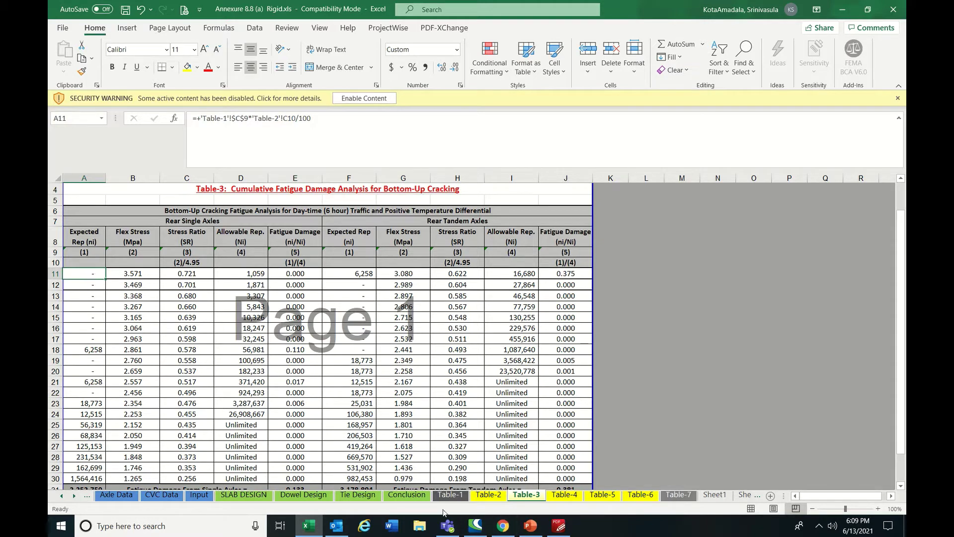
left_click(489, 495)
left_click(84, 255)
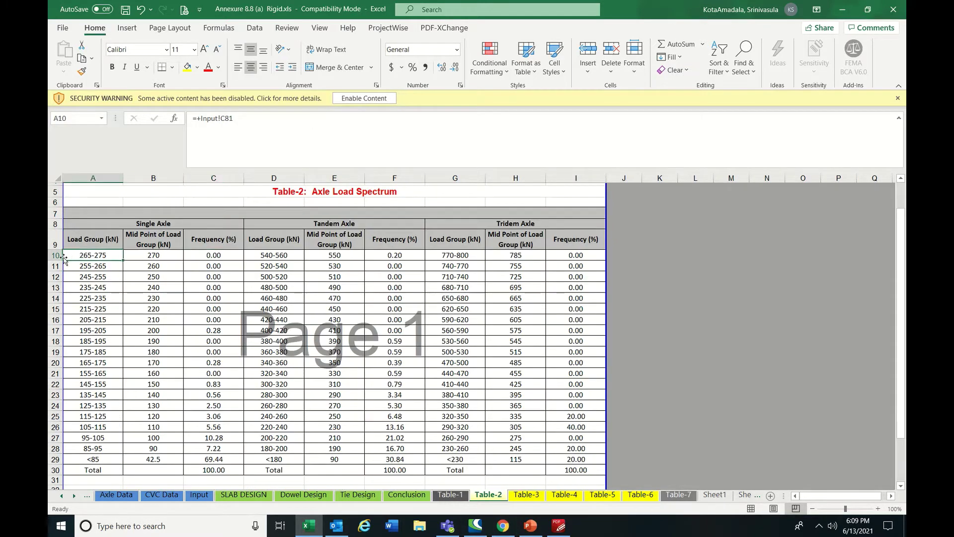
left_click(55, 255)
left_click(102, 255)
left_click_drag(209, 266, 212, 308)
left_click(536, 499)
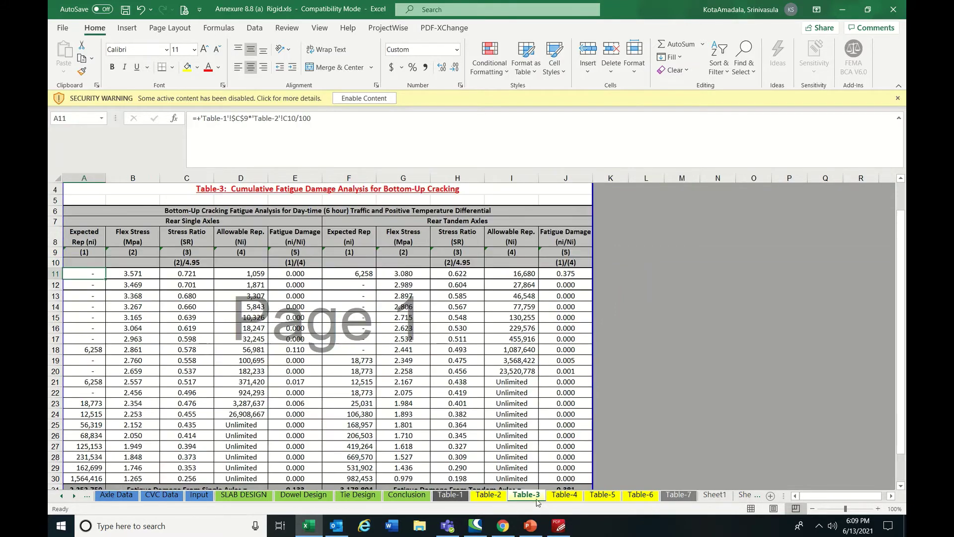
left_click(298, 275)
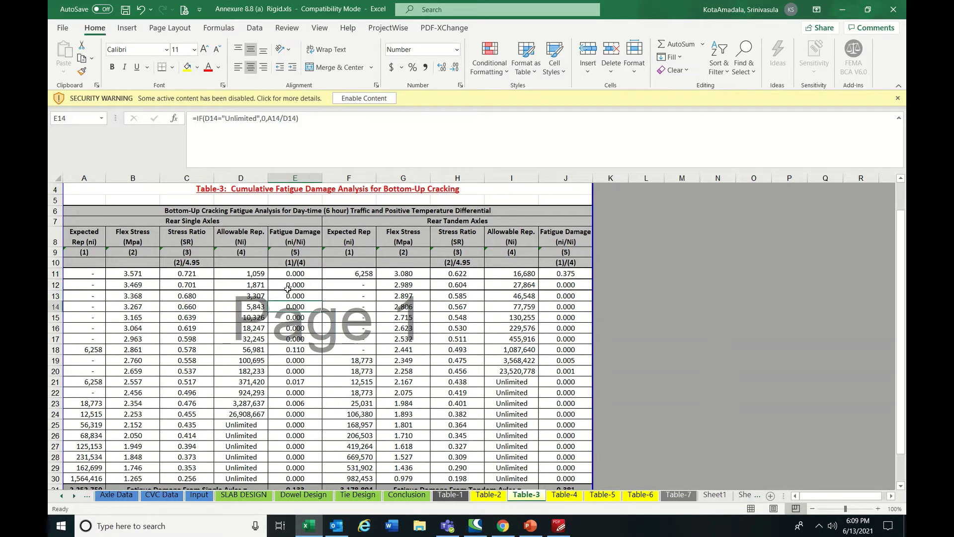
left_click_drag(287, 274, 292, 353)
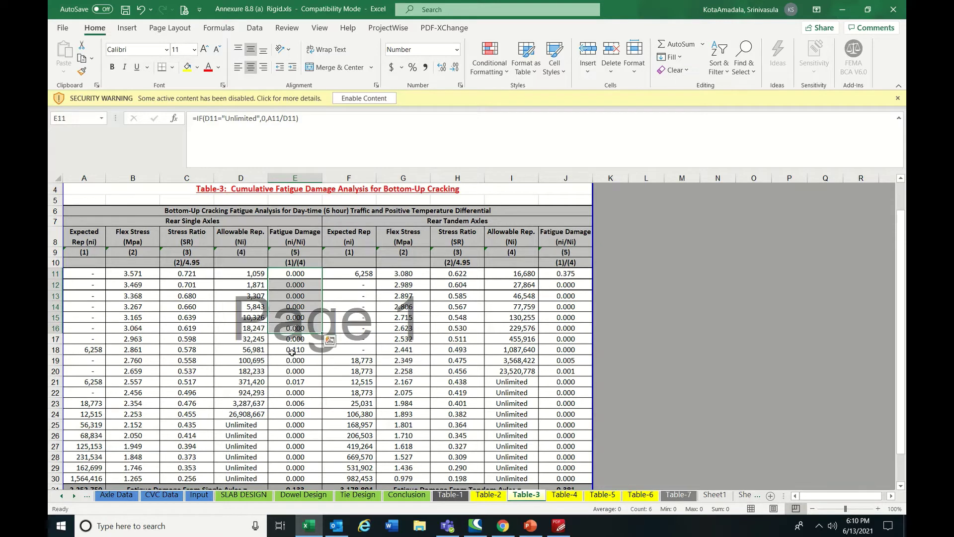
left_click(292, 351)
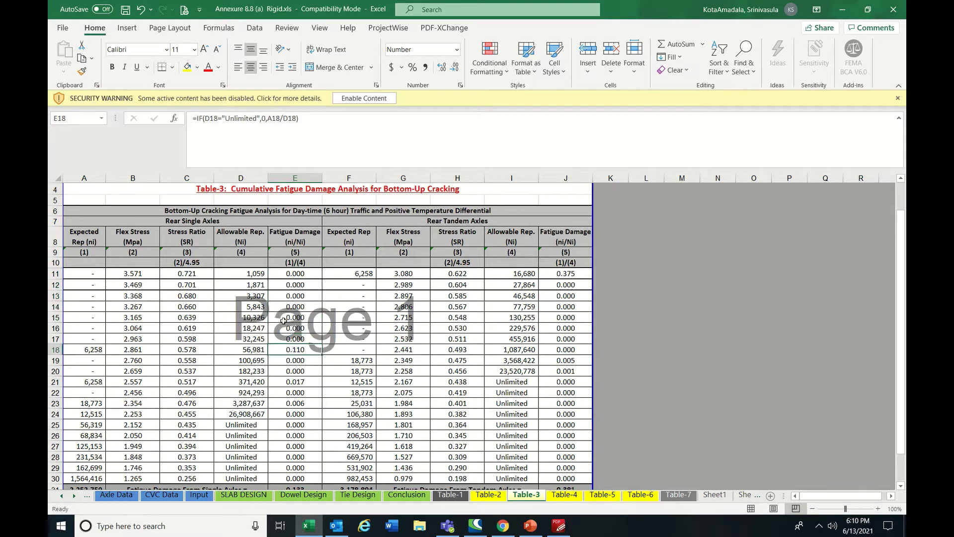
left_click(312, 123)
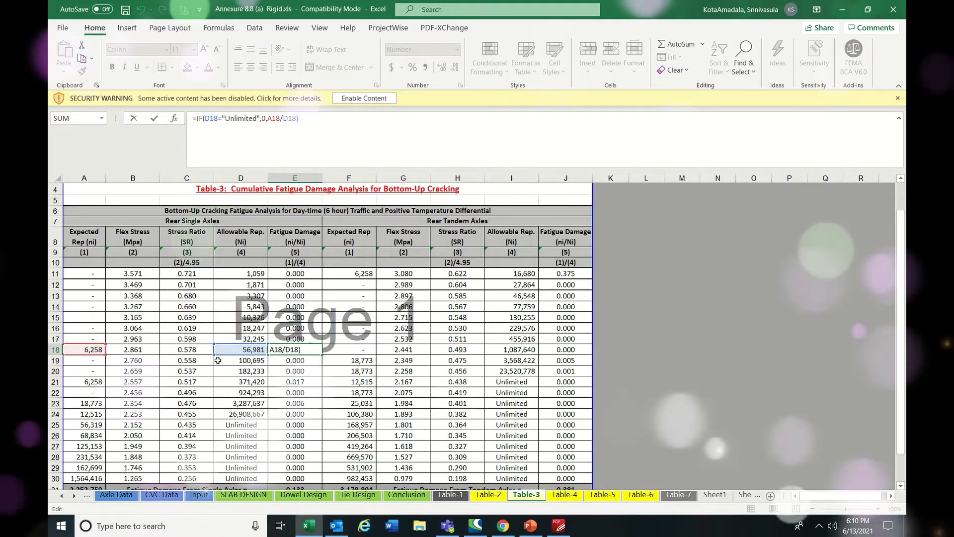
key("ctrl+Return")
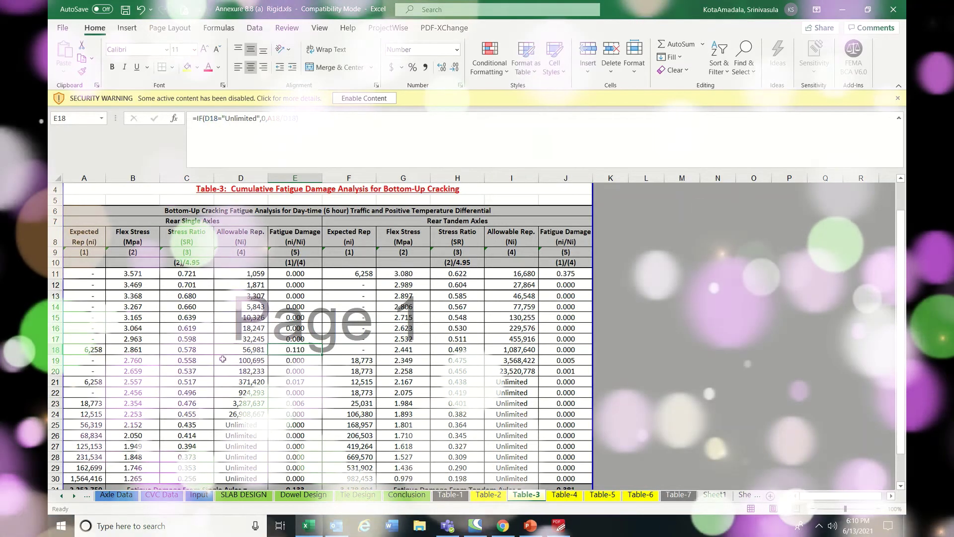
key("Left")
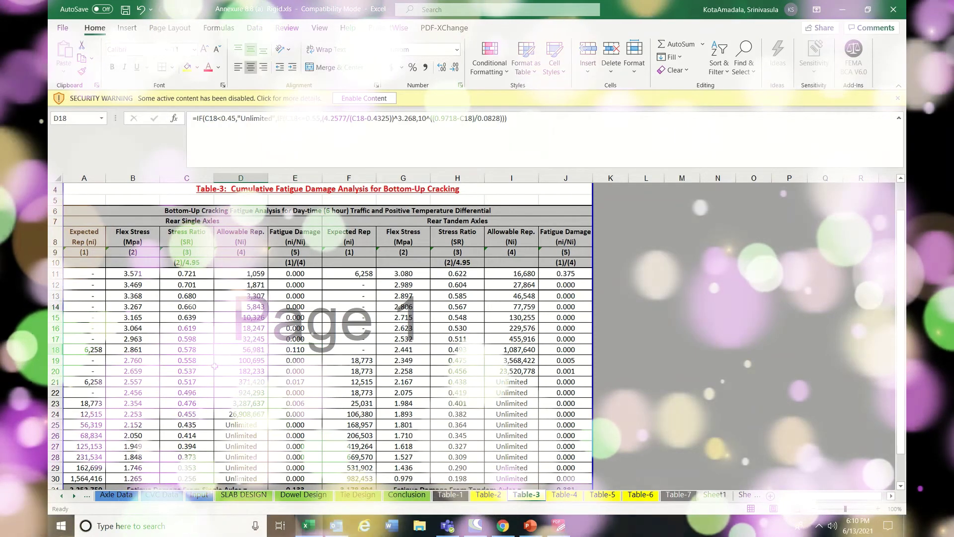
key("Right")
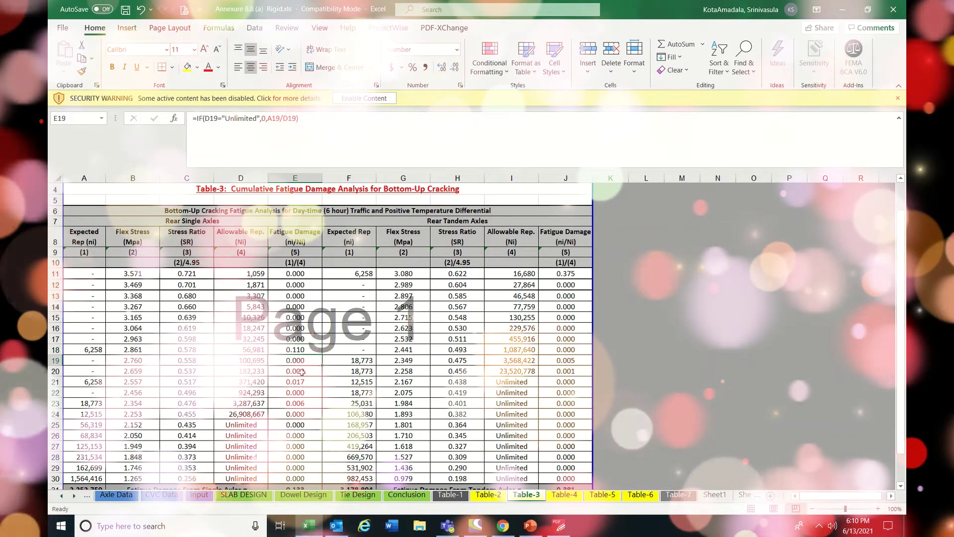
left_click_drag(295, 360, 308, 471)
scroll(308, 471, "down", 2)
left_click(295, 415)
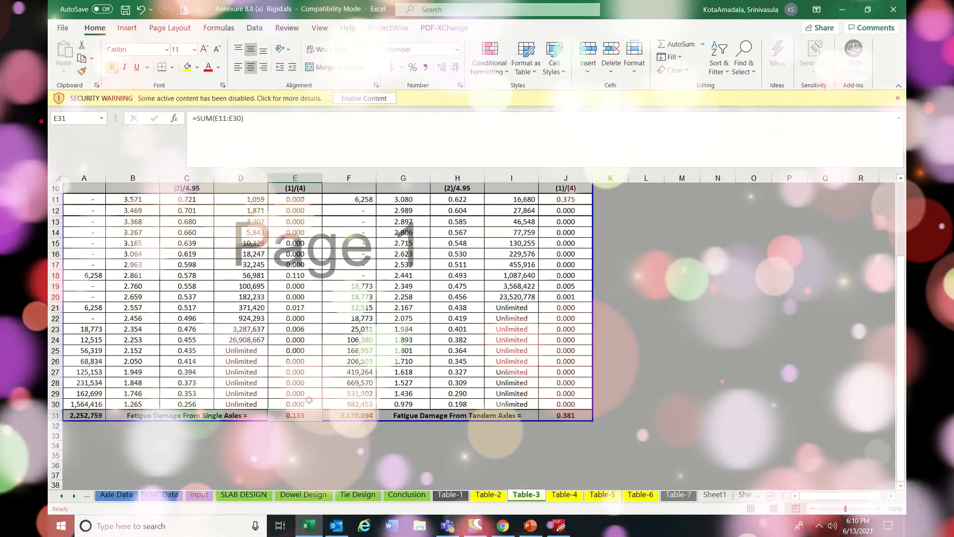
scroll(309, 400, "up", 2)
scroll(308, 400, "up", 2)
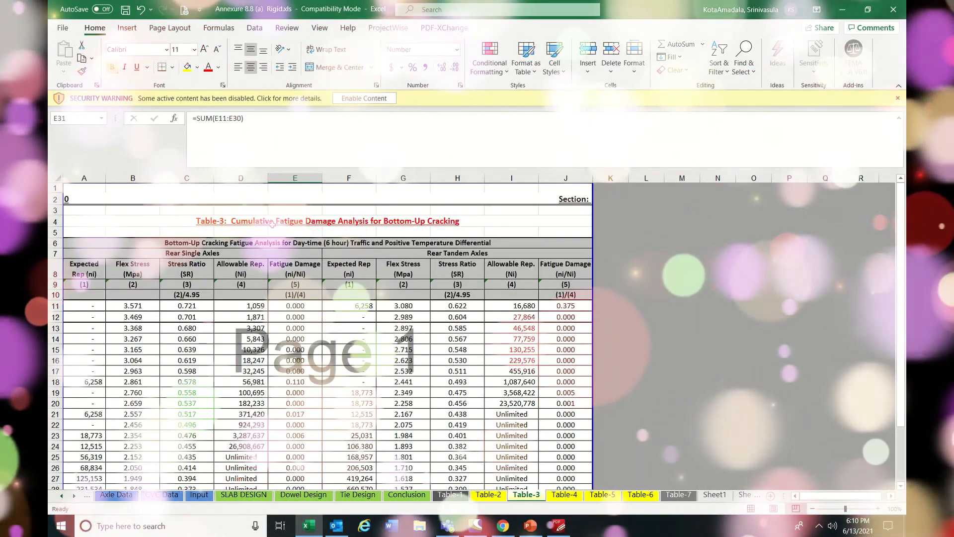
left_click(213, 251)
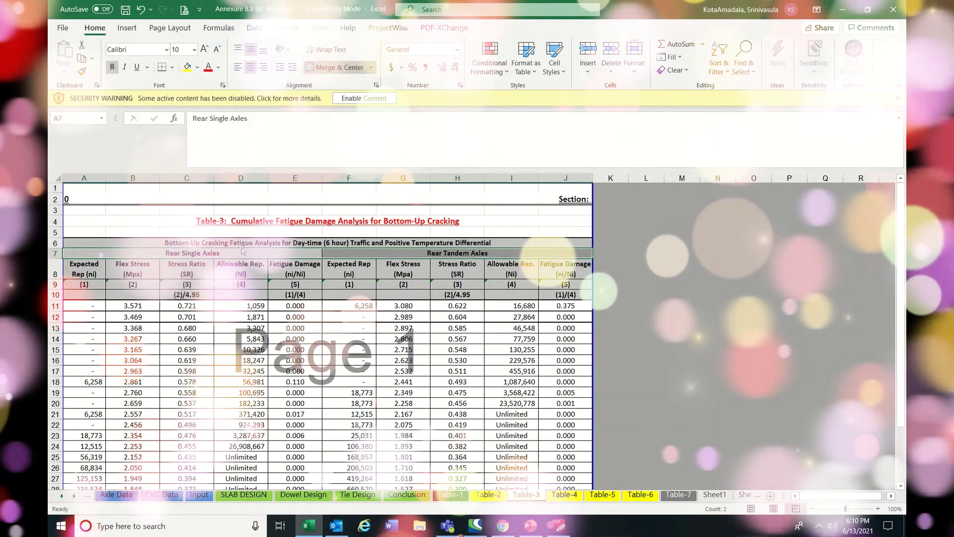
left_click(390, 256)
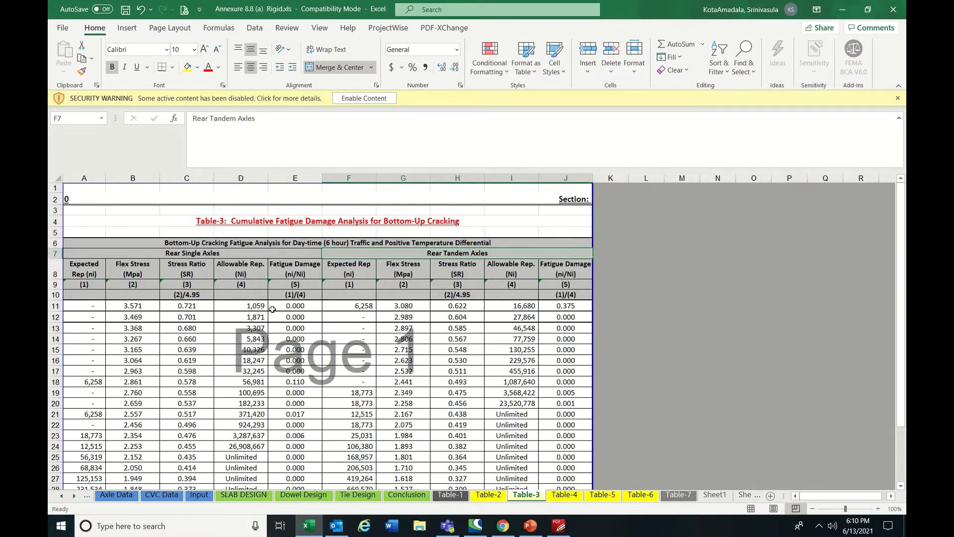
Check Table-3's first single-axle row formulas A11–E11 and the E31 fatigue damage total 0.133.
left_click(93, 307)
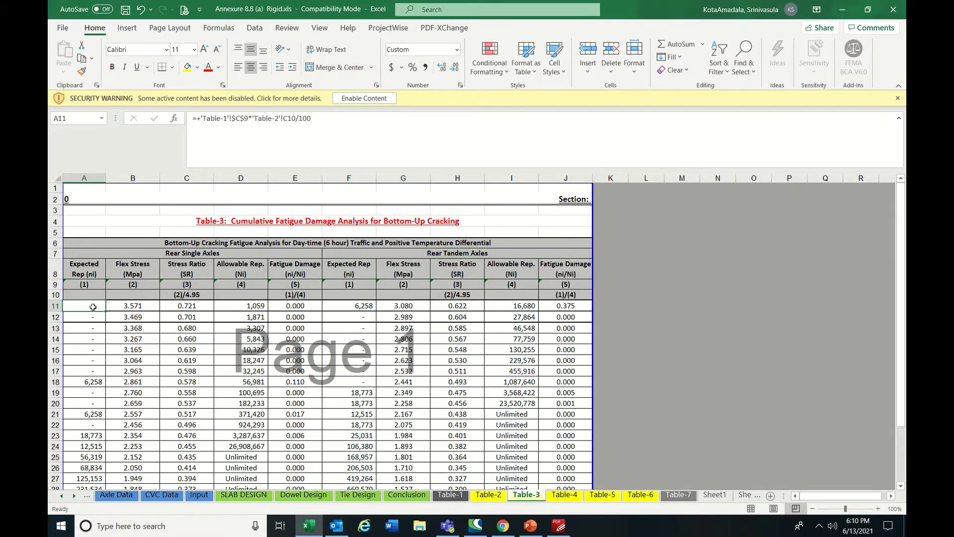
left_click(139, 307)
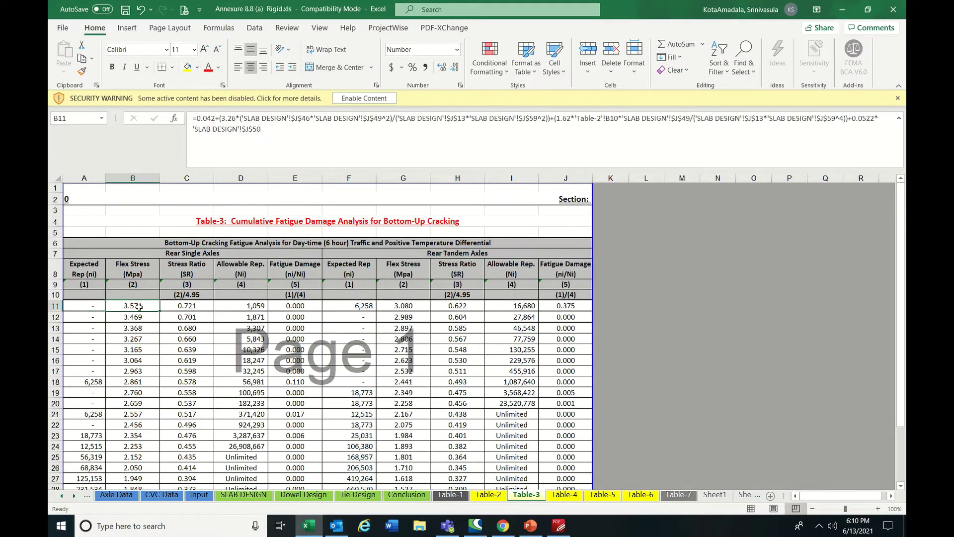
left_click(188, 305)
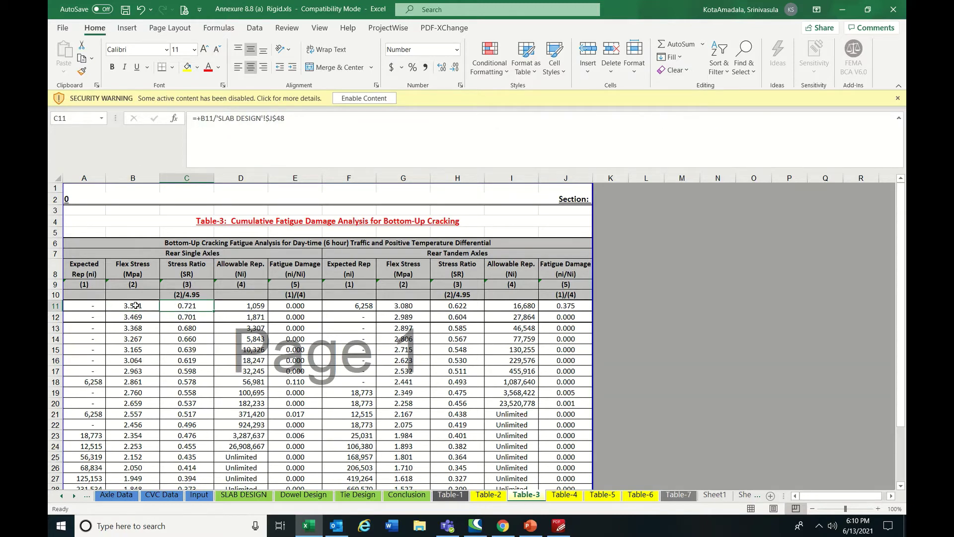
left_click(251, 306)
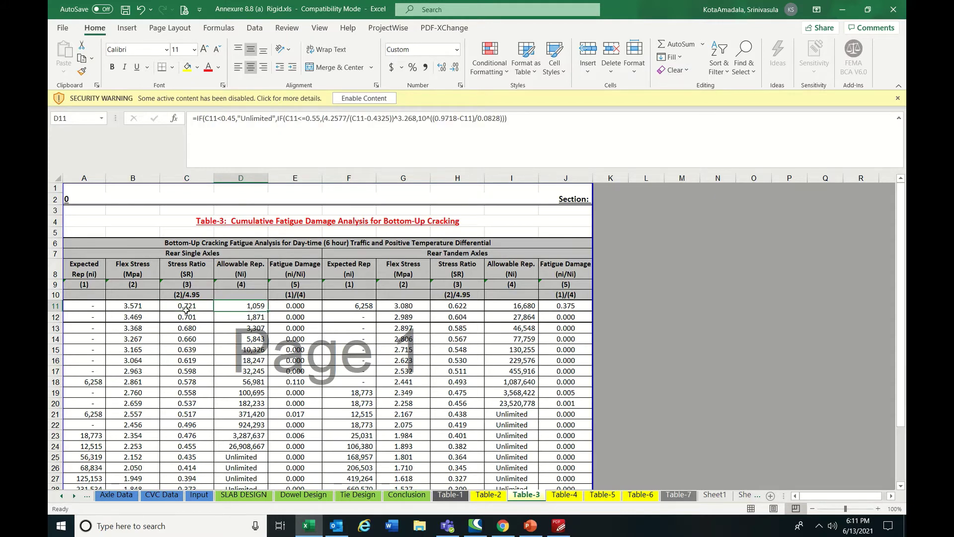
left_click(298, 308)
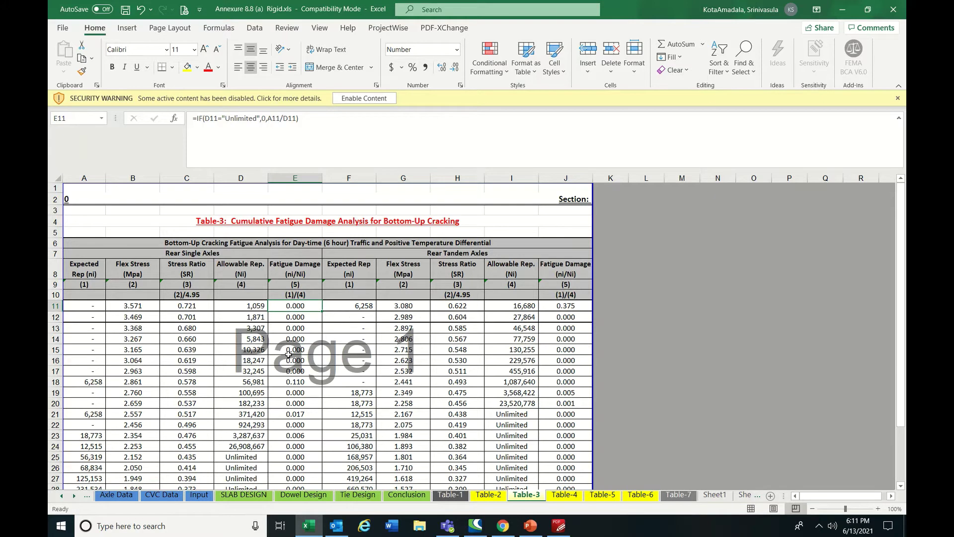
scroll(290, 422, "down", 3)
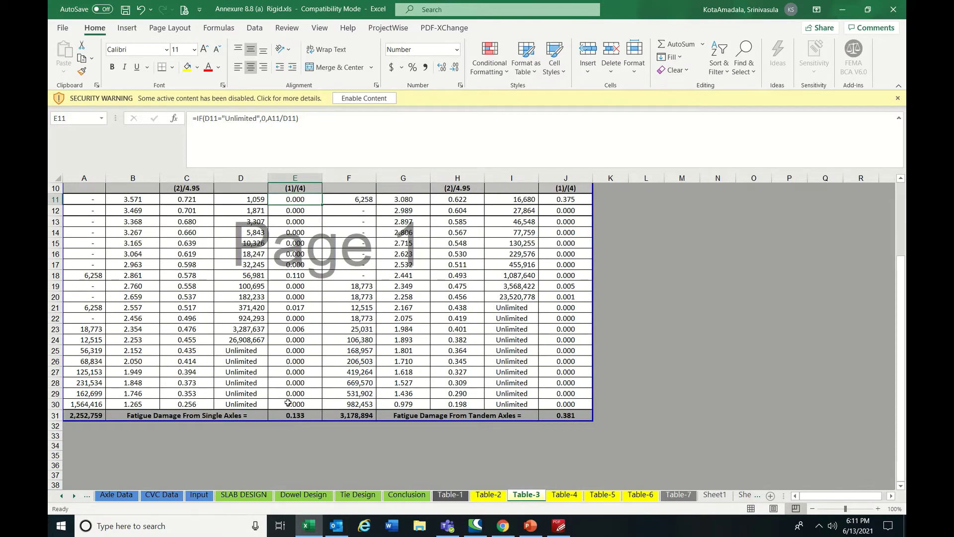
left_click(293, 414)
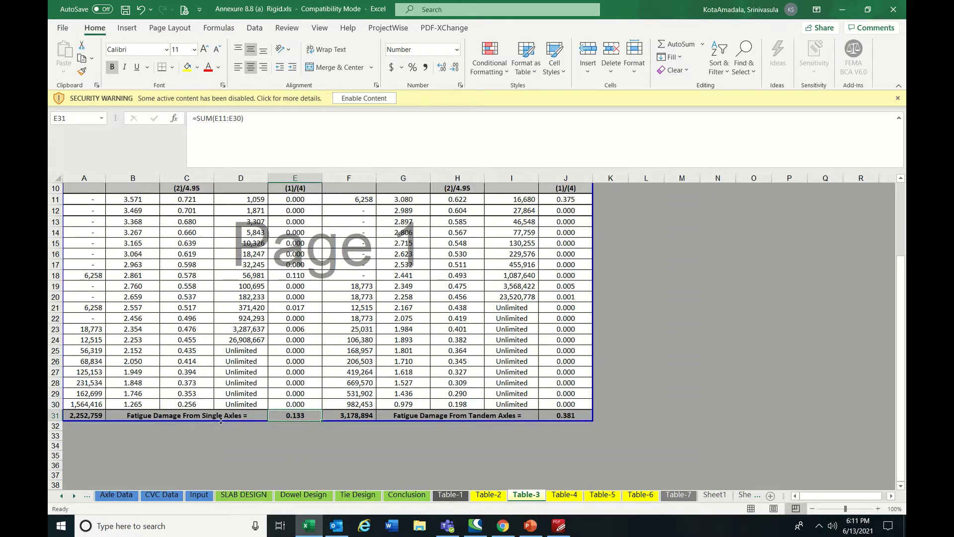
scroll(286, 260, "up", 3)
Trace the first tandem expected repetitions formula to its Table-2 precedent cells.
left_click(245, 255)
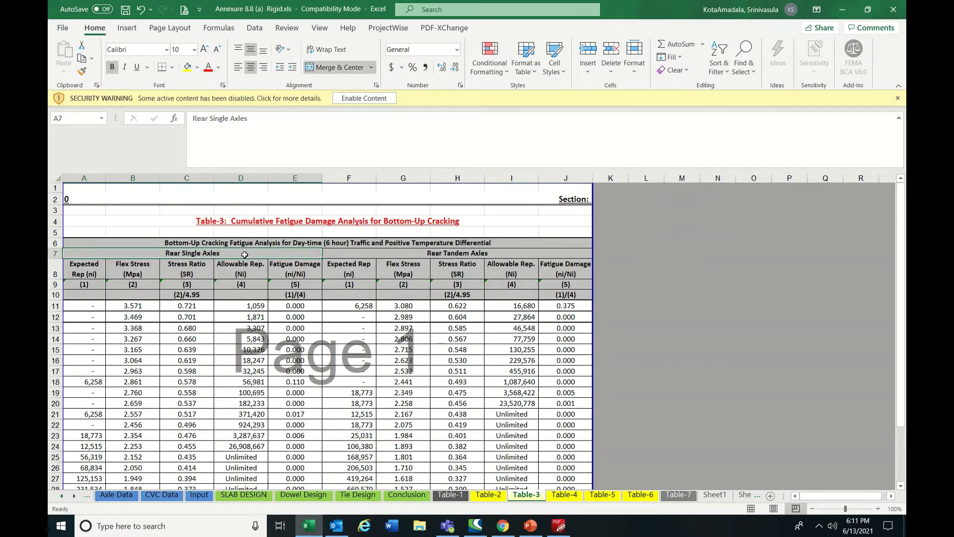
left_click(398, 252)
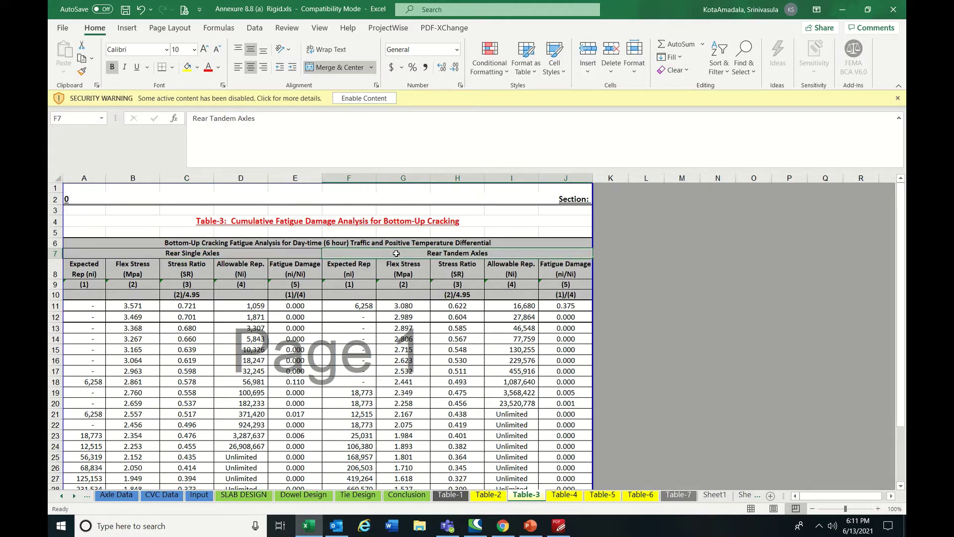
left_click(362, 306)
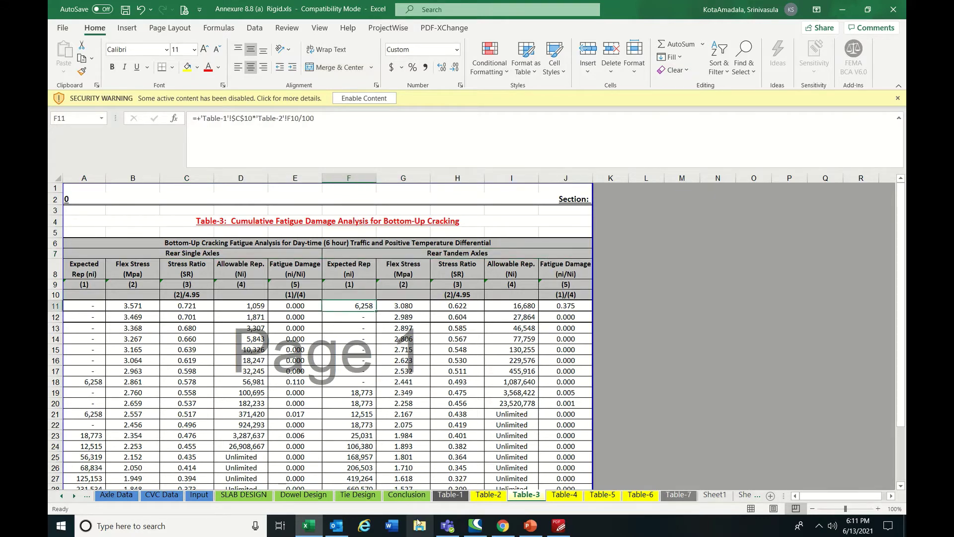
key("ctrl+bracketleft")
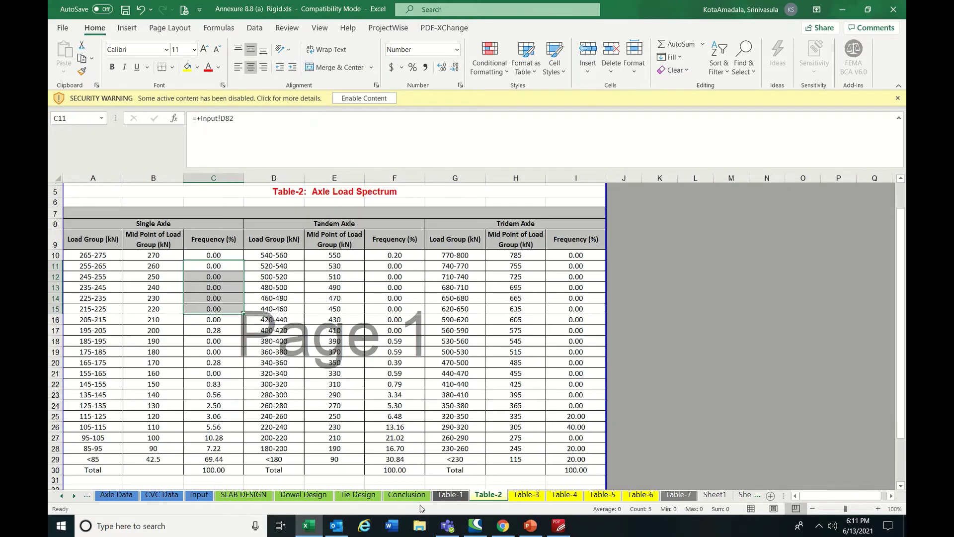
Check Table-1's rear single and tandem repetitions, tandem 3,185,151 from =+B10*'SLAB DESIGN'!$I$34.
left_click(450, 495)
left_click(355, 316)
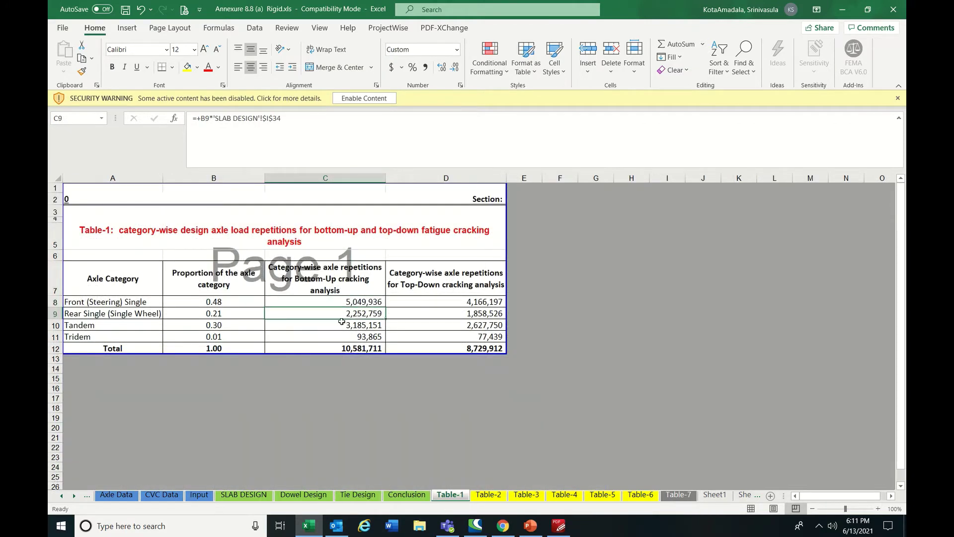
left_click(341, 330)
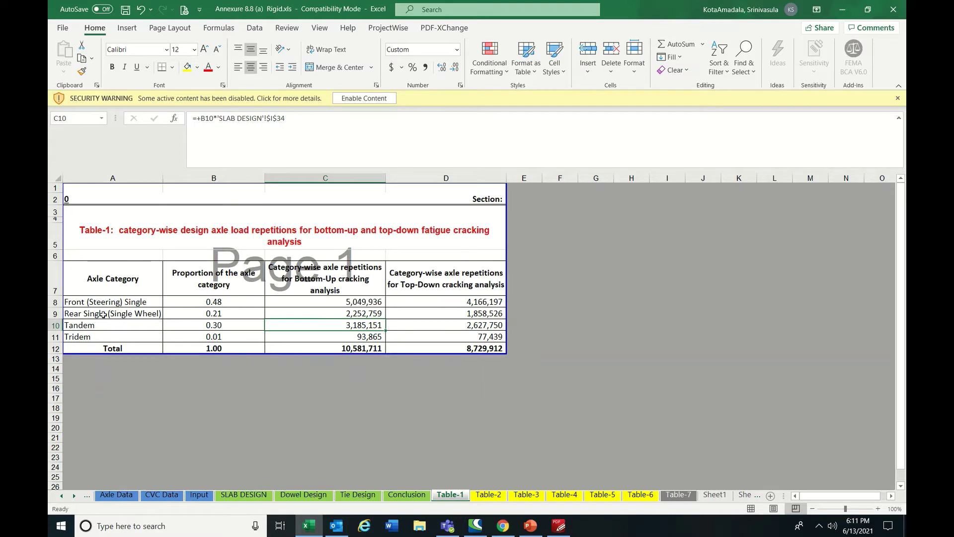
left_click(332, 314)
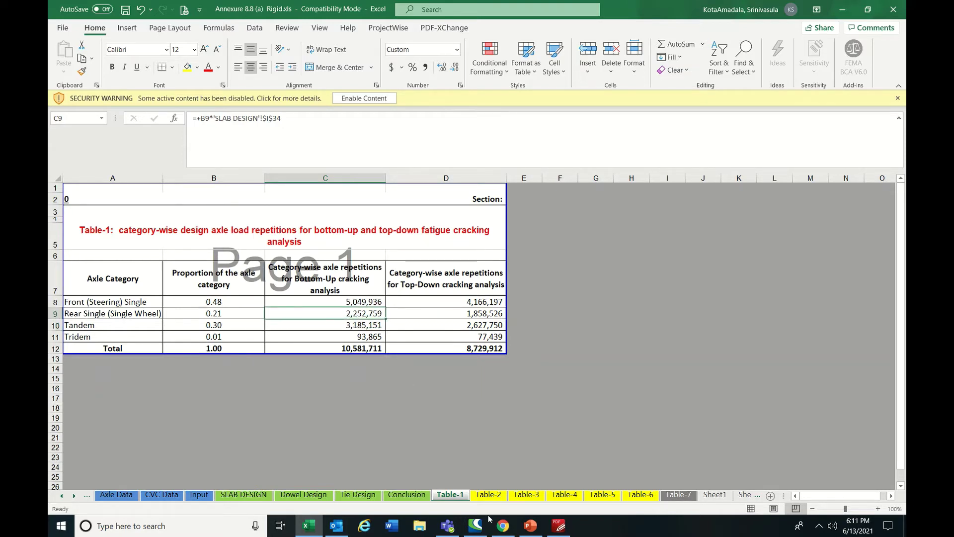
left_click(526, 494)
left_click(209, 253)
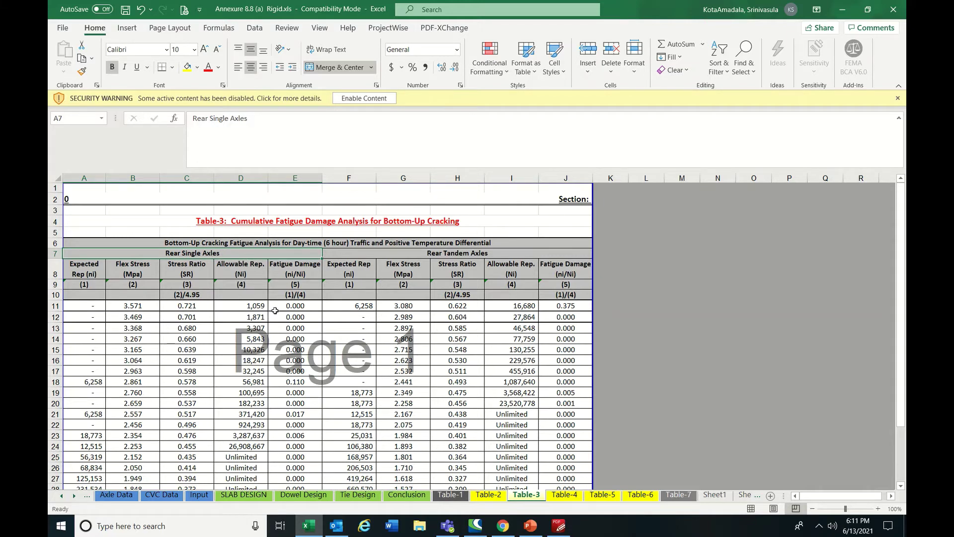
Recheck Table-1's tandem axle bottom-up repetitions formula in C10.
scroll(275, 311, "down", 4)
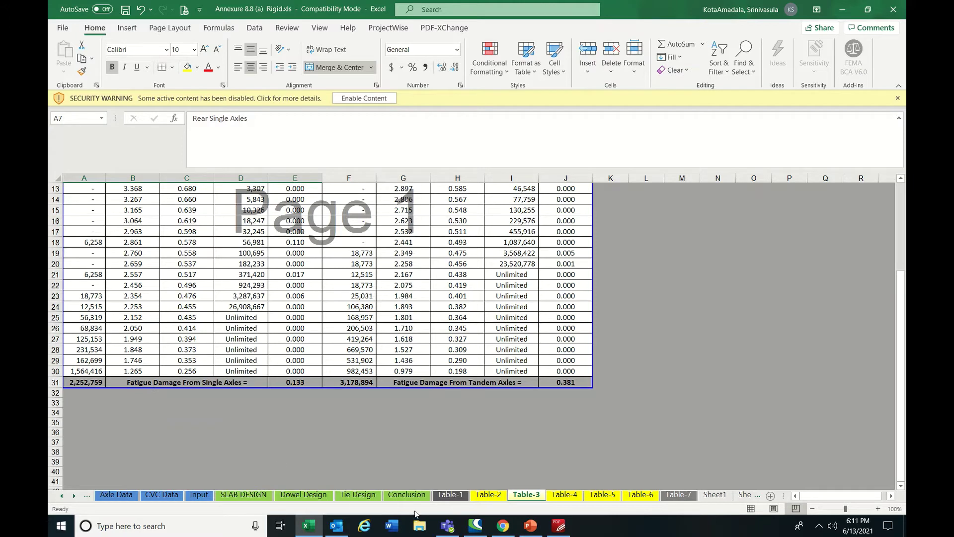
left_click(450, 494)
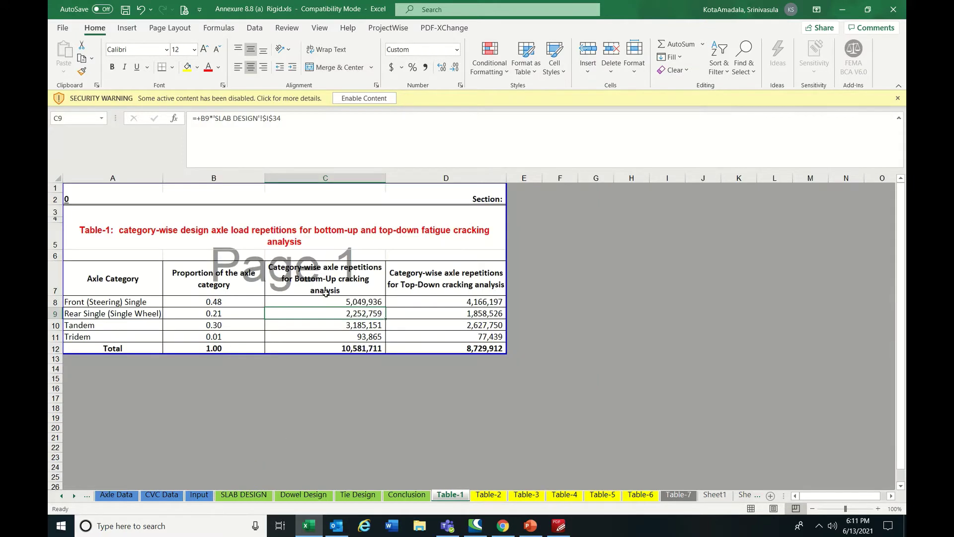
left_click(352, 325)
left_click(526, 495)
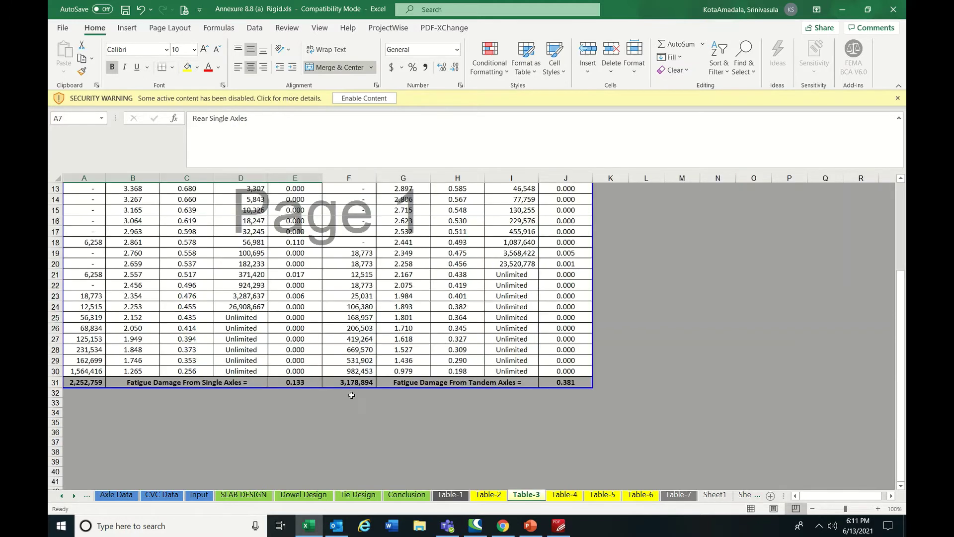
scroll(392, 358, "up", 4)
Select Table-3's tandem results F11:J24 for totals and view G11's flexural stress formula.
left_click(454, 253)
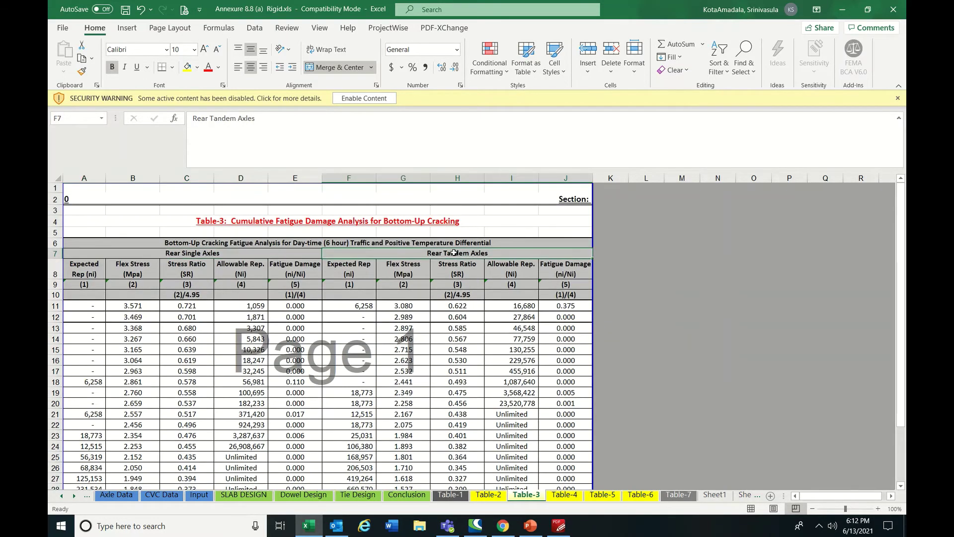
left_click_drag(366, 310, 600, 481)
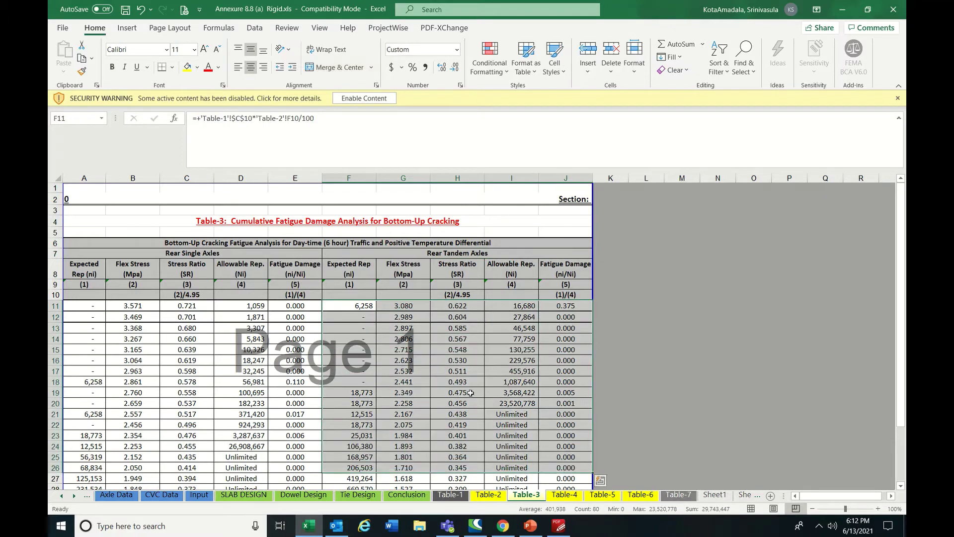
left_click(367, 304)
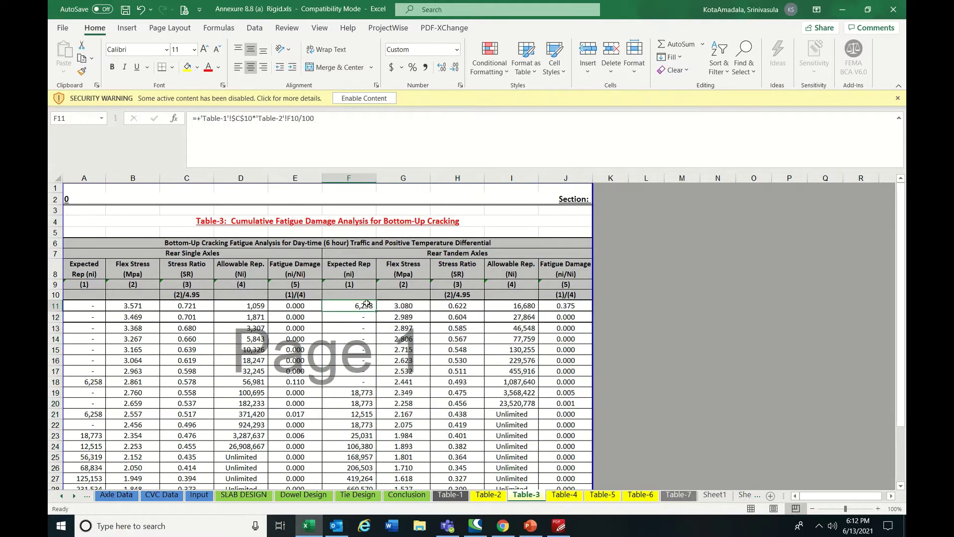
left_click(412, 308)
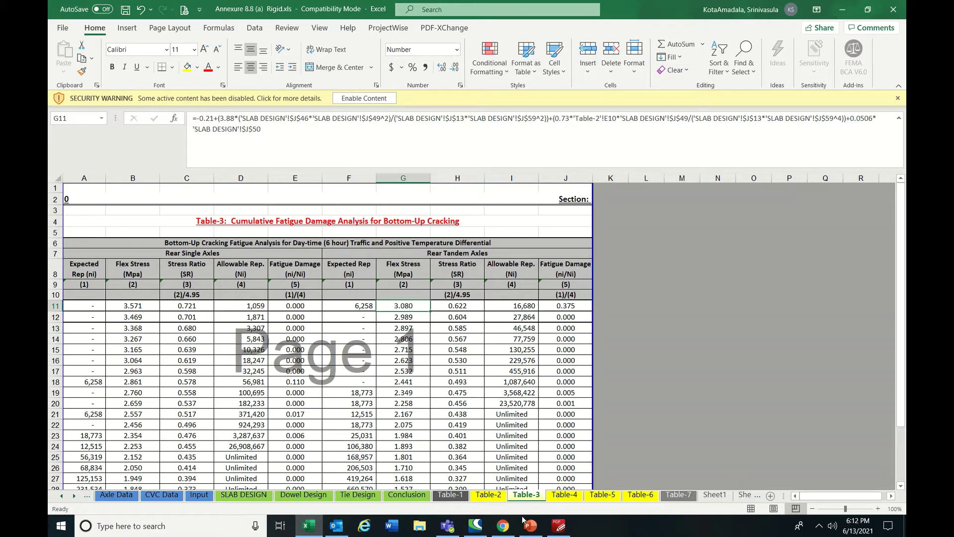
left_click(559, 525)
Scroll the IRC:58-2015 PDF to the flexural stress equations on pages 80–81.
scroll(486, 387, "up", 2)
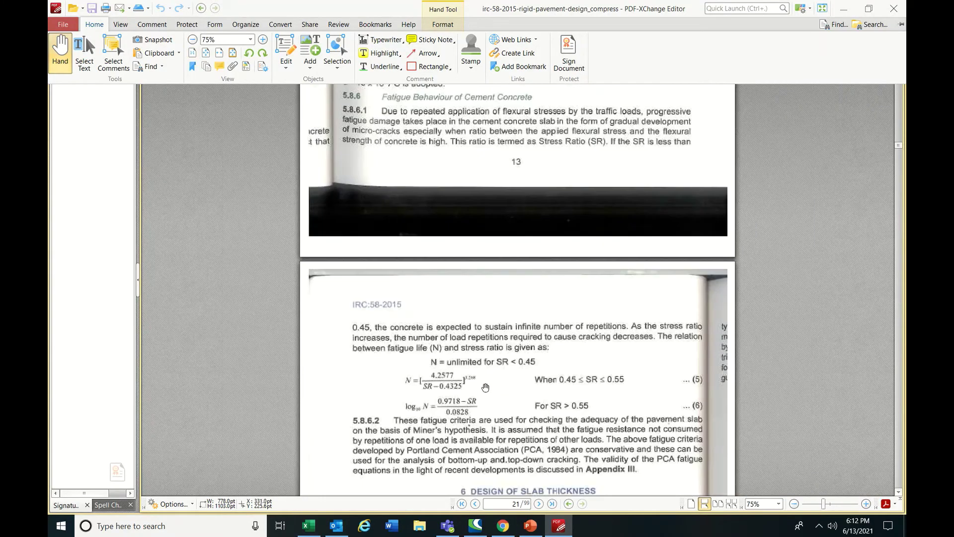
scroll(485, 388, "down", 20)
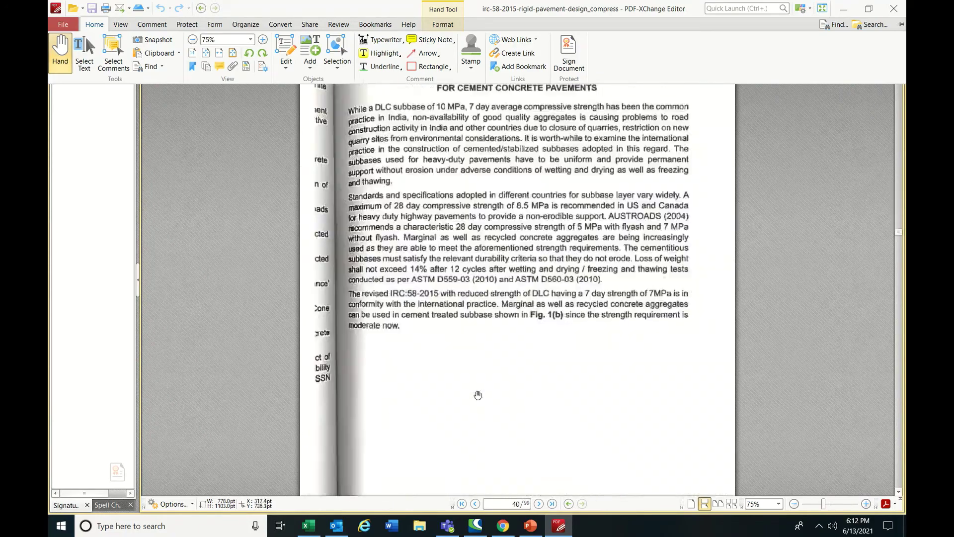
scroll(478, 395, "down", 20)
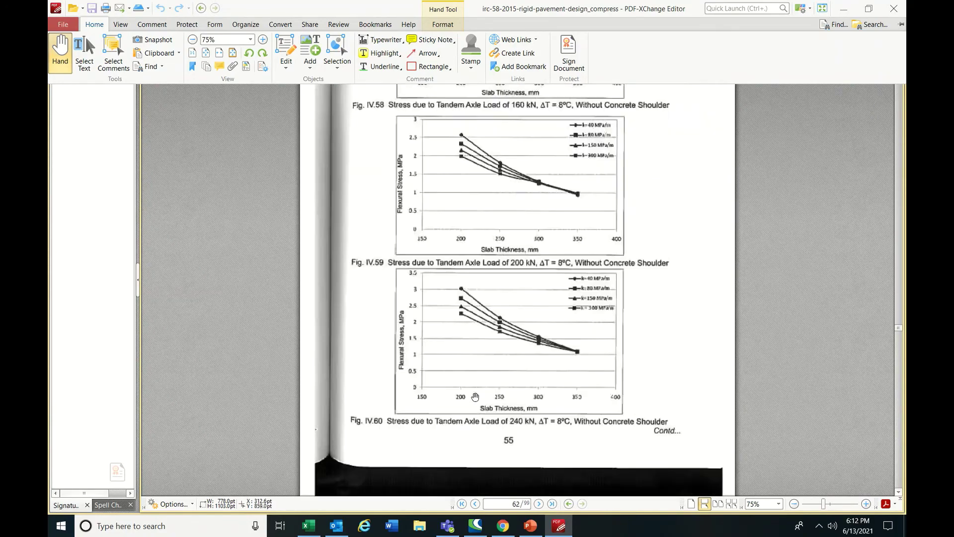
scroll(475, 397, "down", 20)
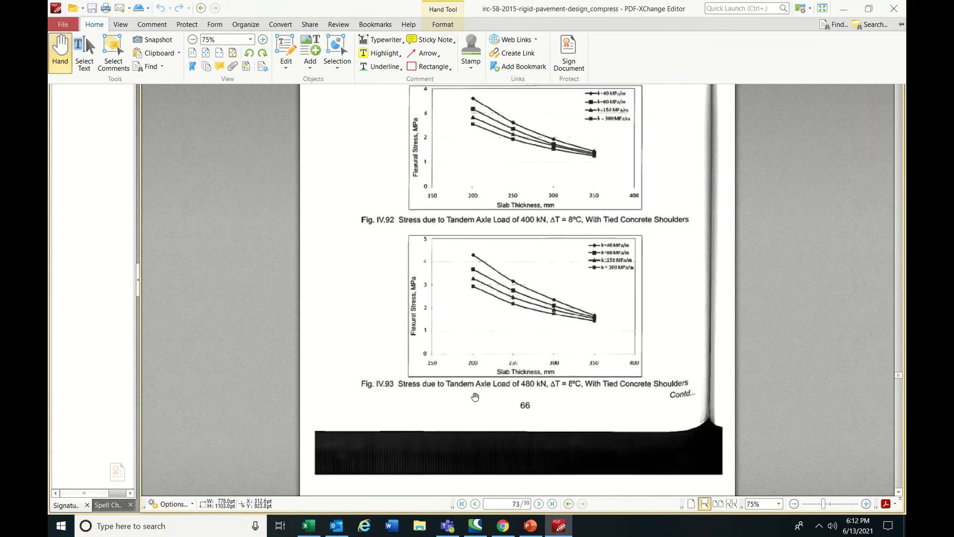
scroll(475, 397, "down", 20)
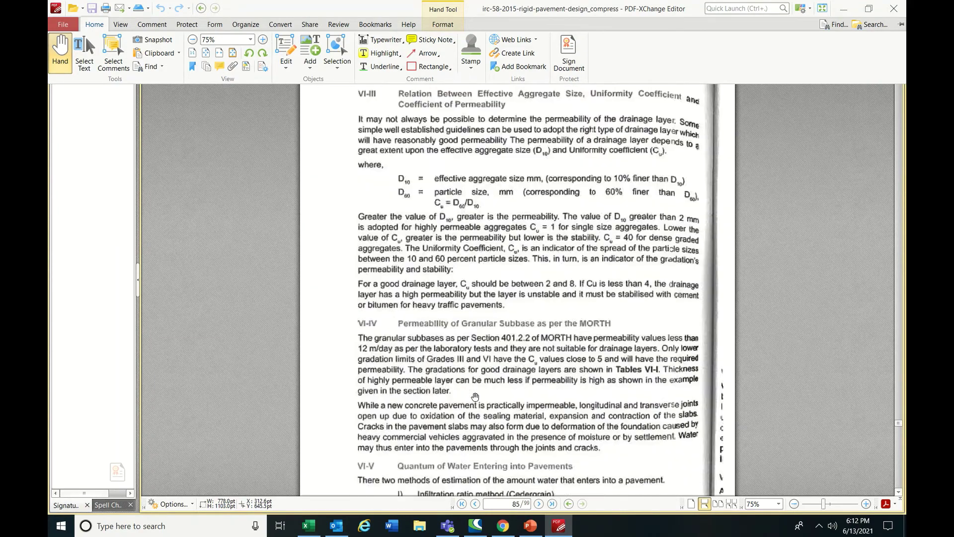
scroll(475, 396, "up", 8)
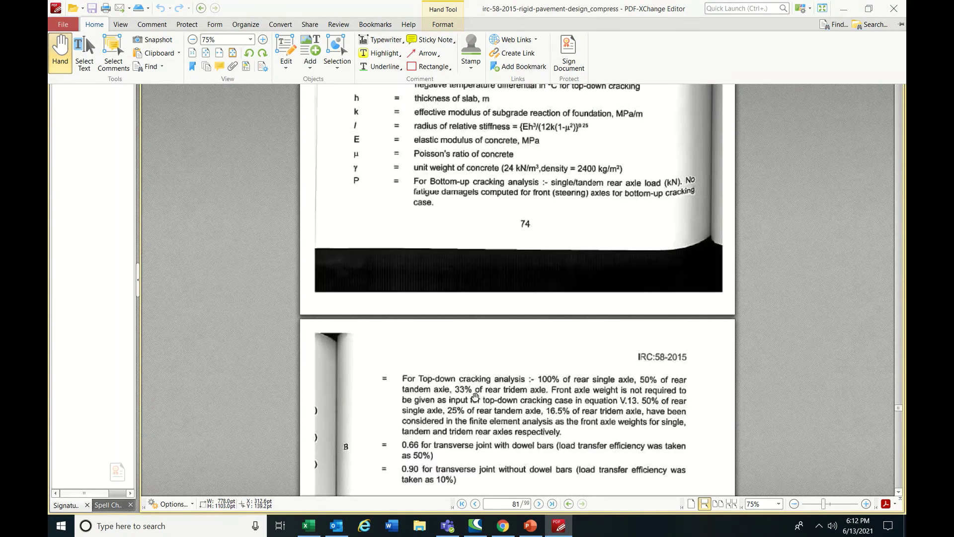
scroll(475, 396, "up", 5)
View the page at actual size, read equations V.1–V.12, and return to Excel.
key("ctrl+8")
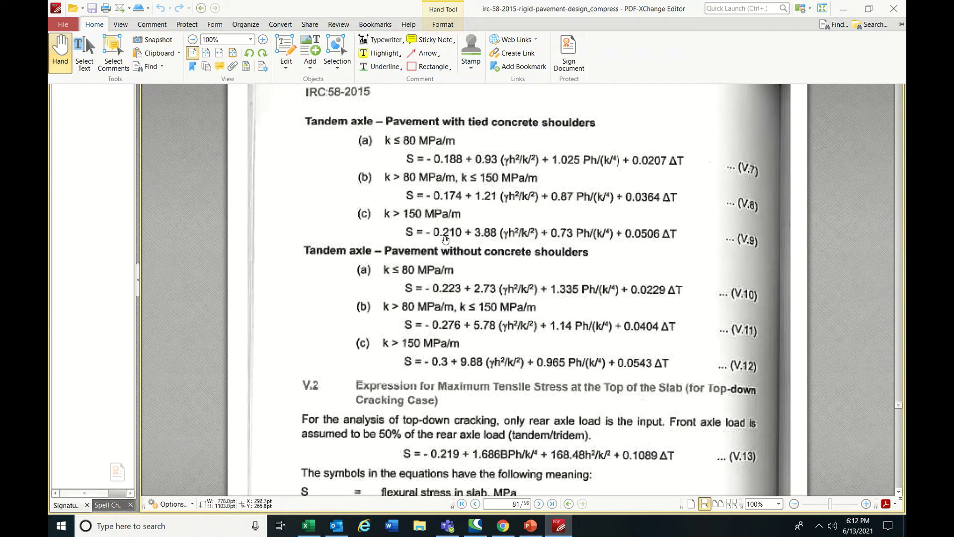
scroll(445, 240, "up", 8)
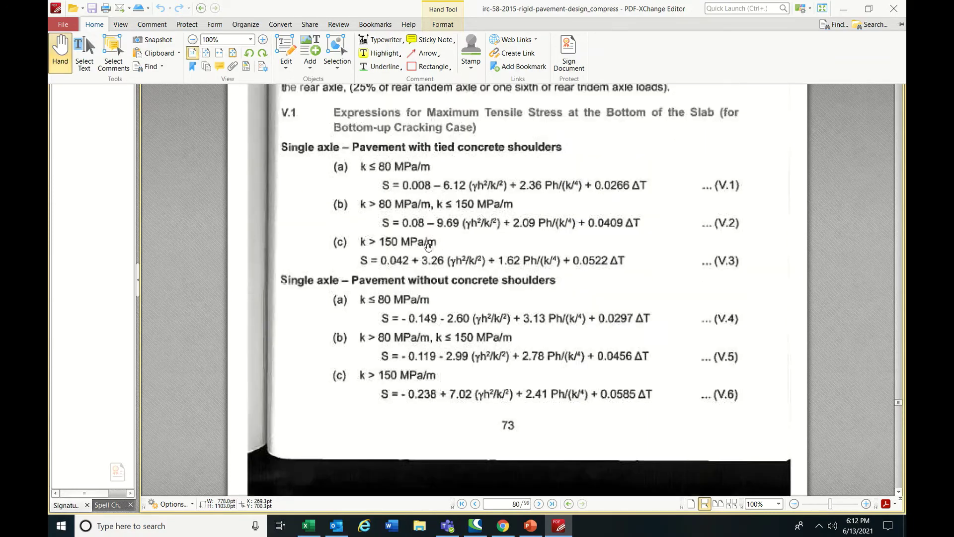
scroll(428, 246, "down", 8)
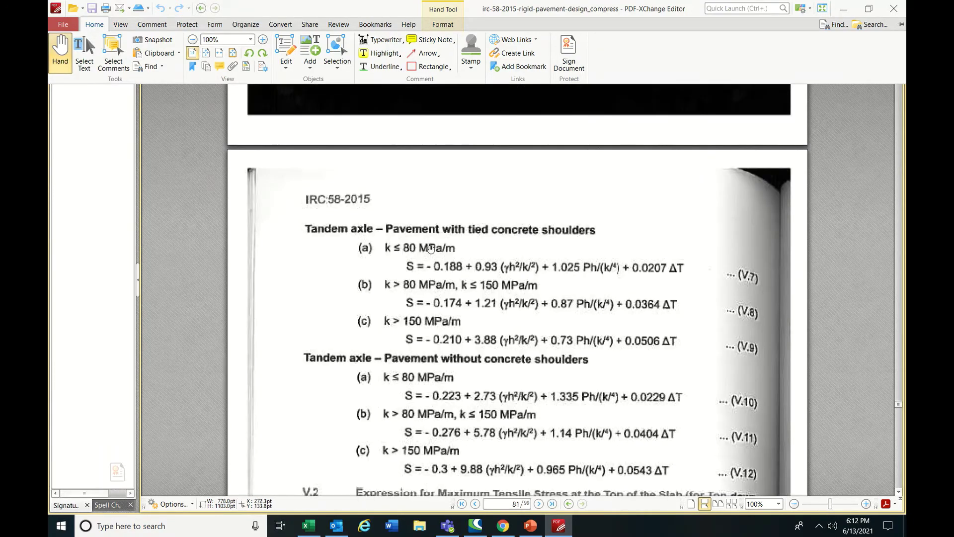
key("alt+Tab")
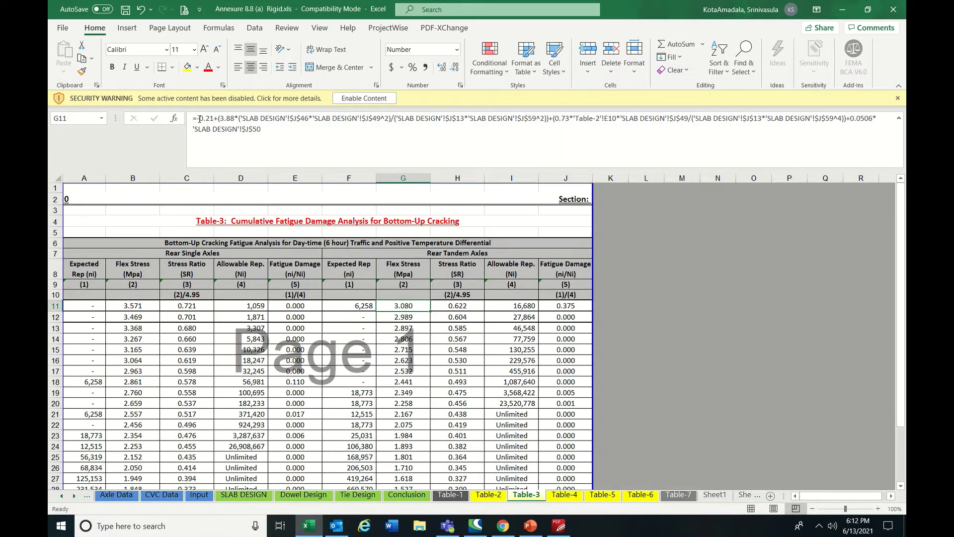
Inspect Table-3's stress, stress ratio, allowable repetitions and fatigue damage formulas in G11, H11, I11, D11 and J.
left_click(296, 130)
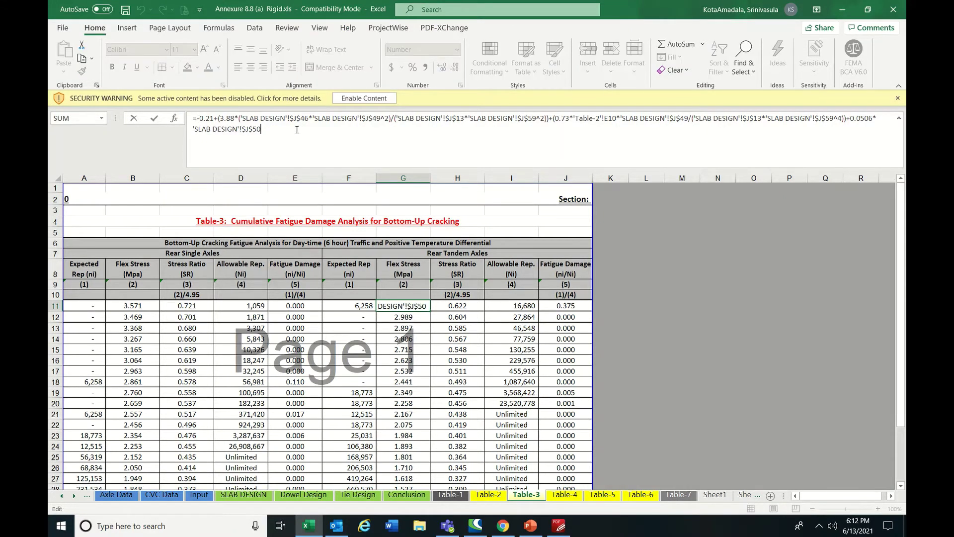
key("ctrl+Return")
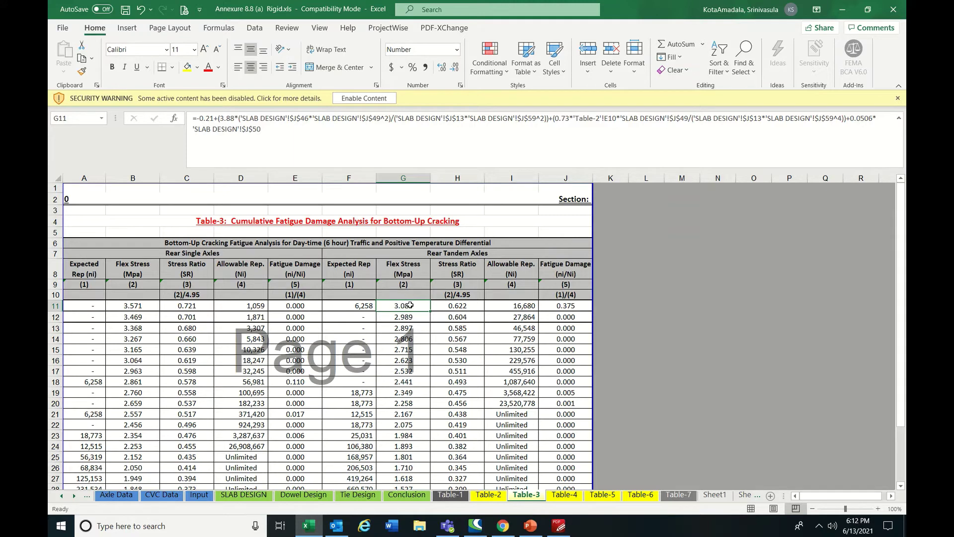
left_click(459, 306)
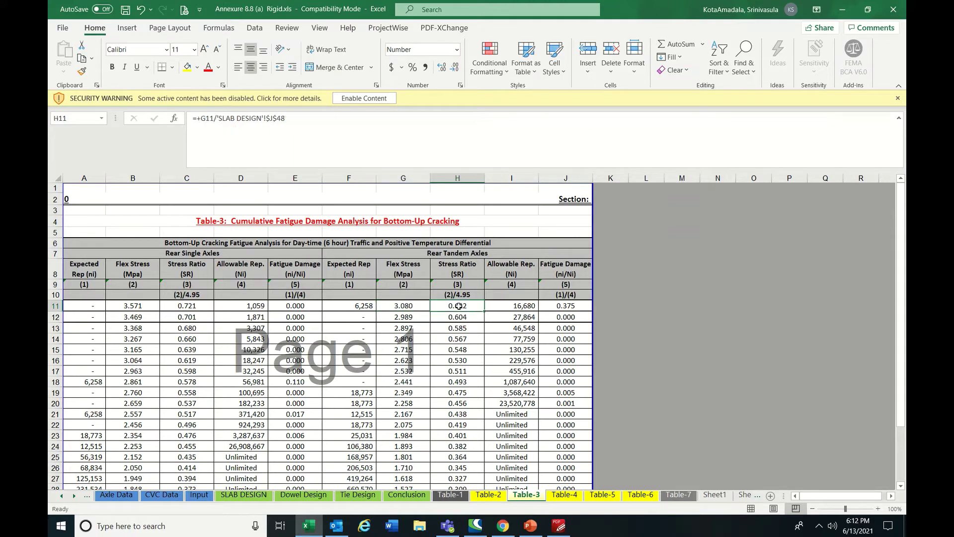
left_click(507, 307)
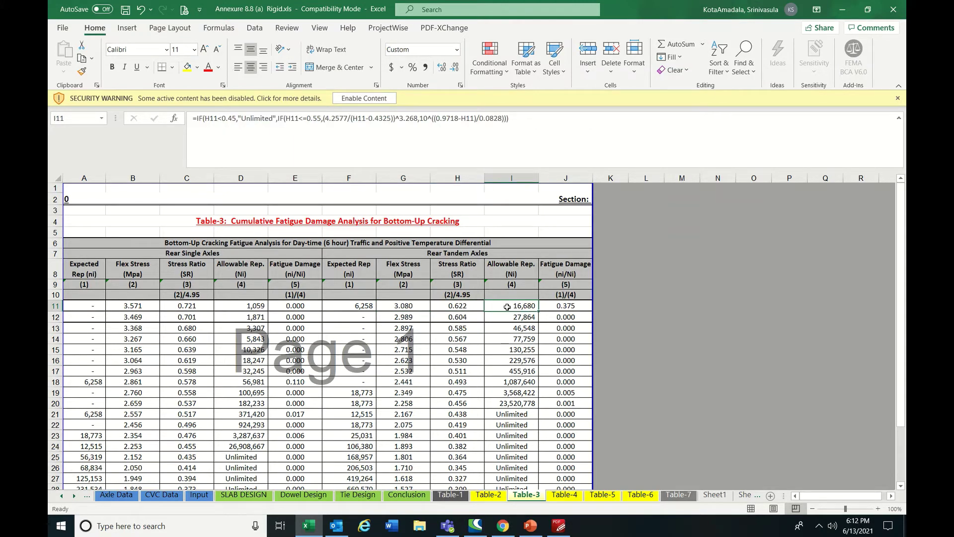
left_click(245, 307)
left_click(514, 305)
left_click_drag(569, 308, 566, 318)
left_click(493, 310)
Sum J11:J30 and check the damage totals: 0.381 tandem (J31), 0.133 single (E31).
left_click_drag(565, 305, 568, 468)
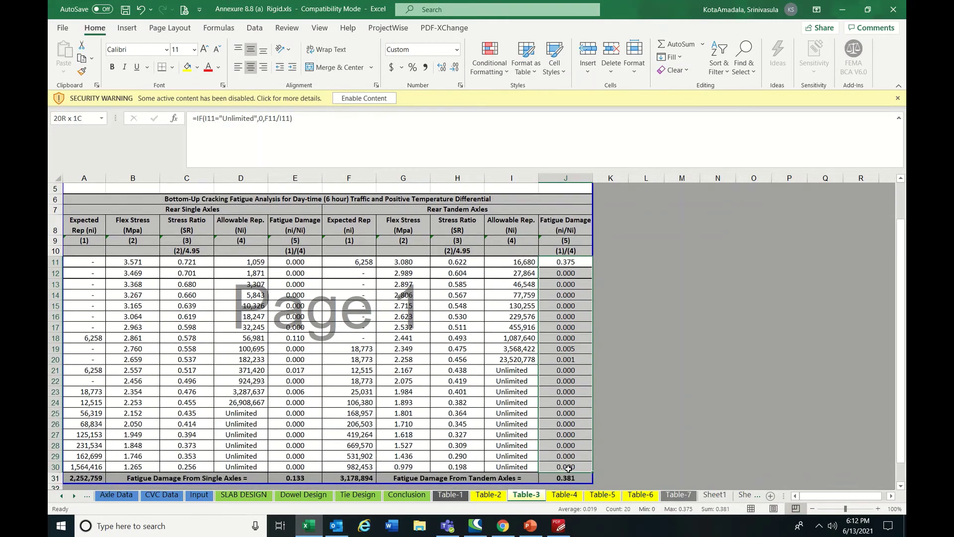
left_click(567, 477)
scroll(255, 386, "down", 2)
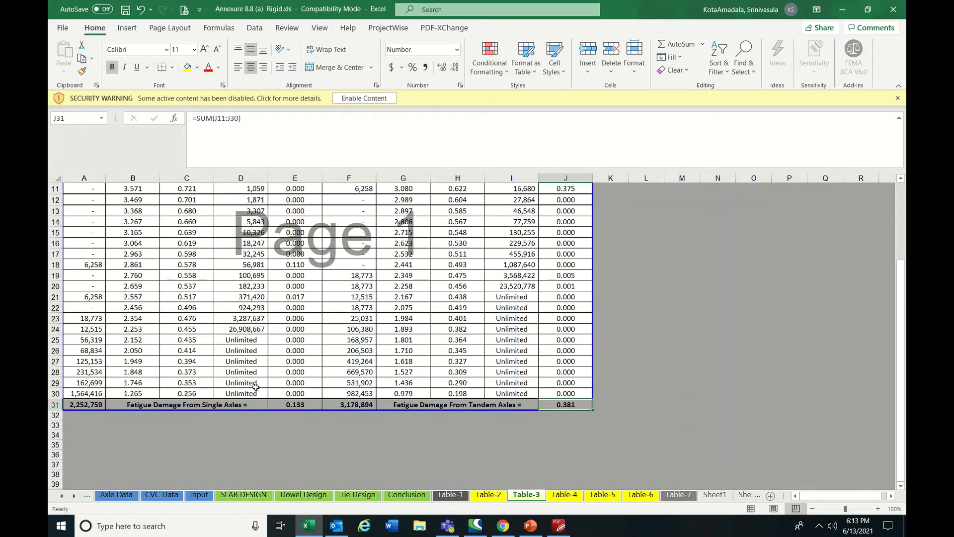
left_click(279, 406)
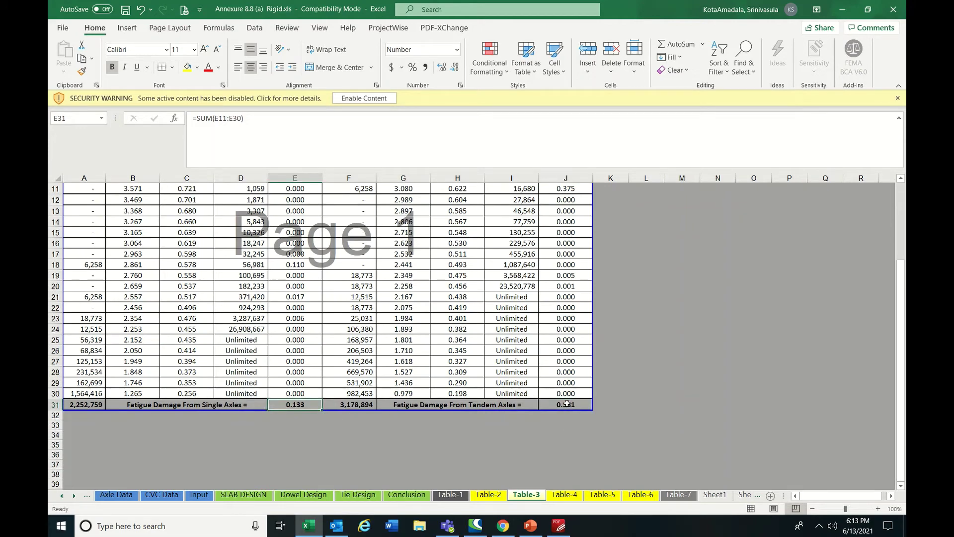
left_click(533, 429)
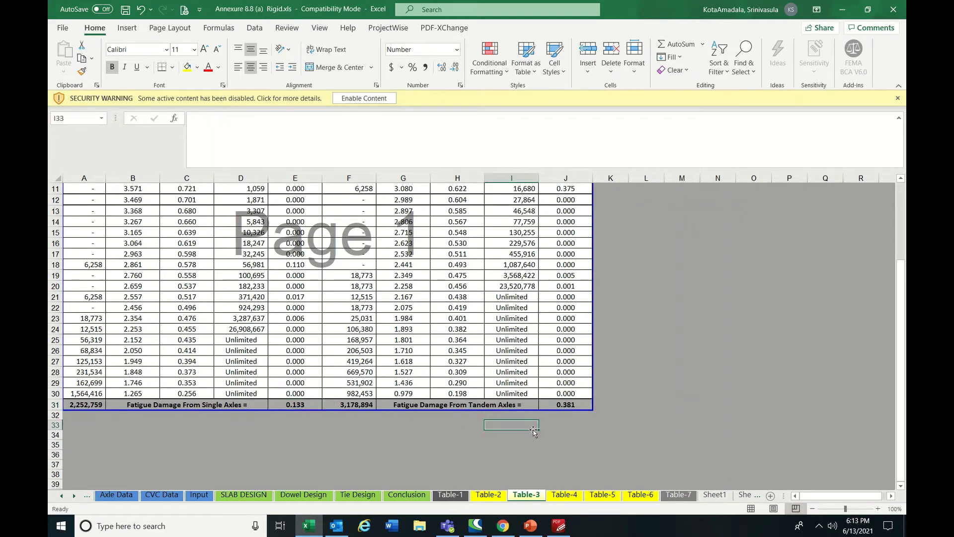
scroll(472, 352, "up", 3)
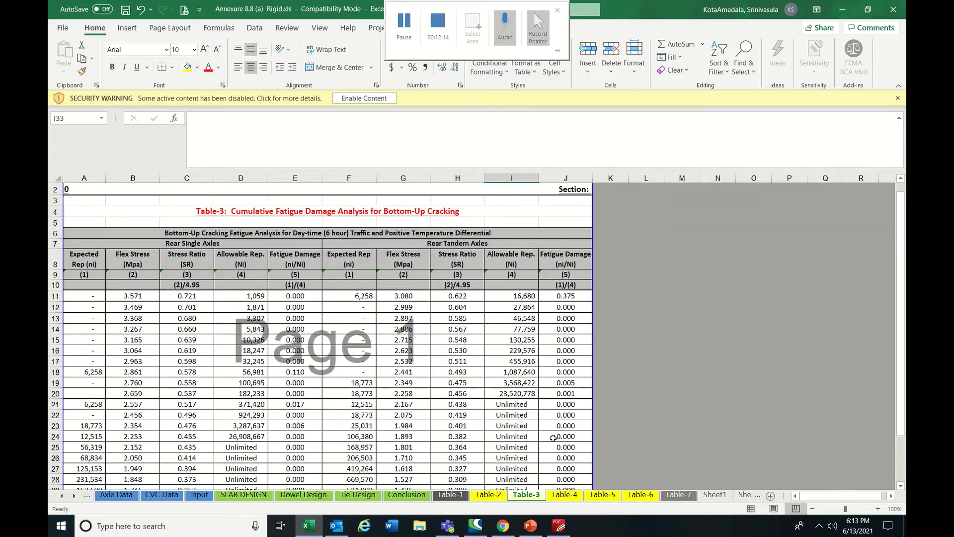
Open Table-4 and review its rear single, tandem and tridem axle headers.
left_click(560, 498)
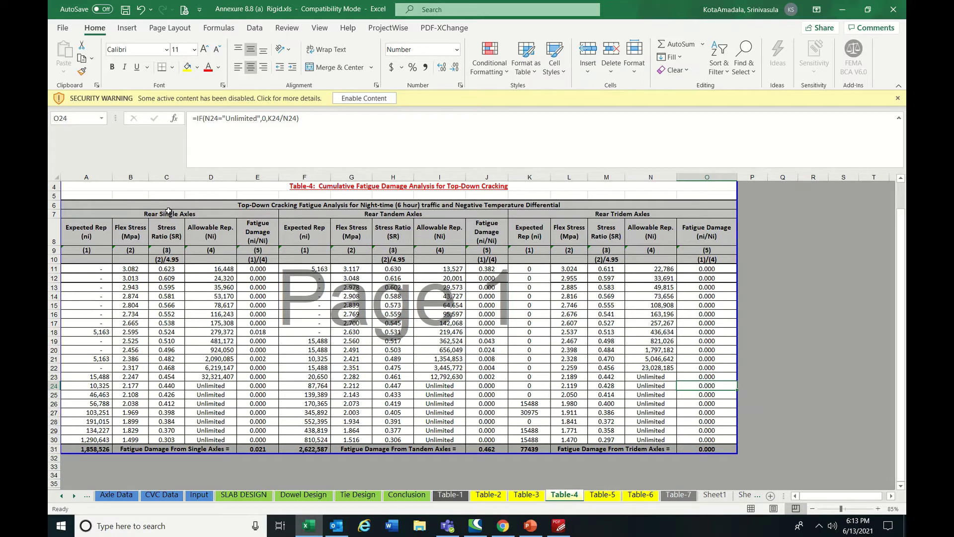
left_click(211, 217)
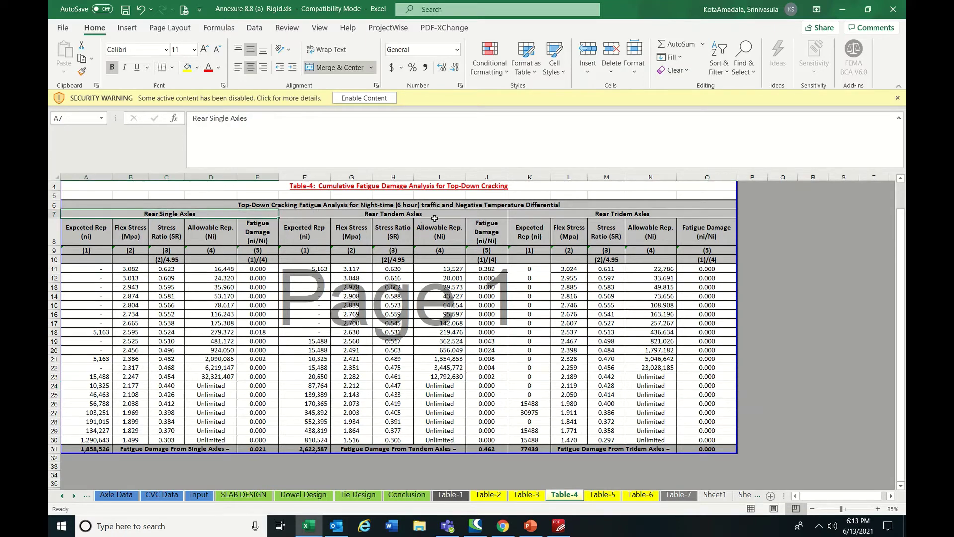
left_click(490, 215)
left_click(633, 215)
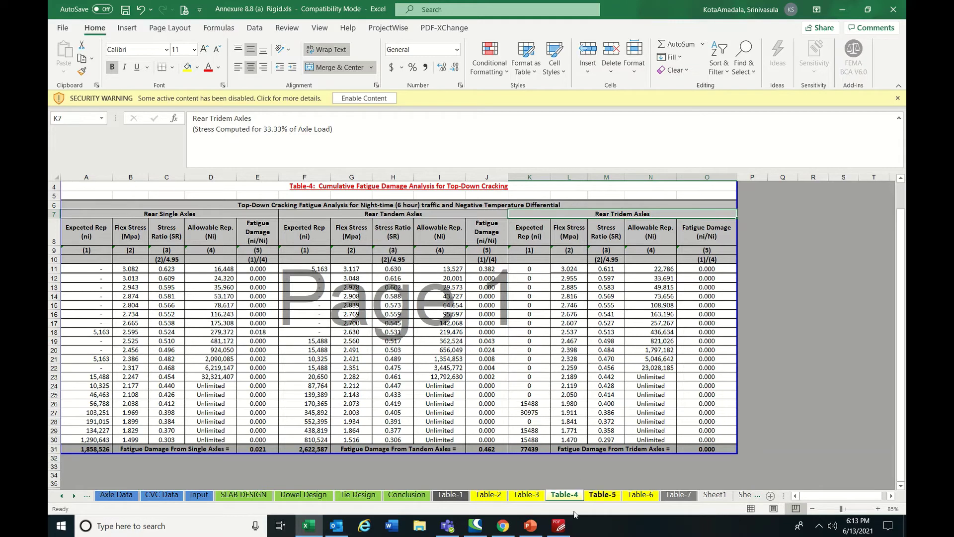
Check Table-1's top-down repetitions D8:D11 and the D9 formula, then return to Table-4.
left_click(450, 495)
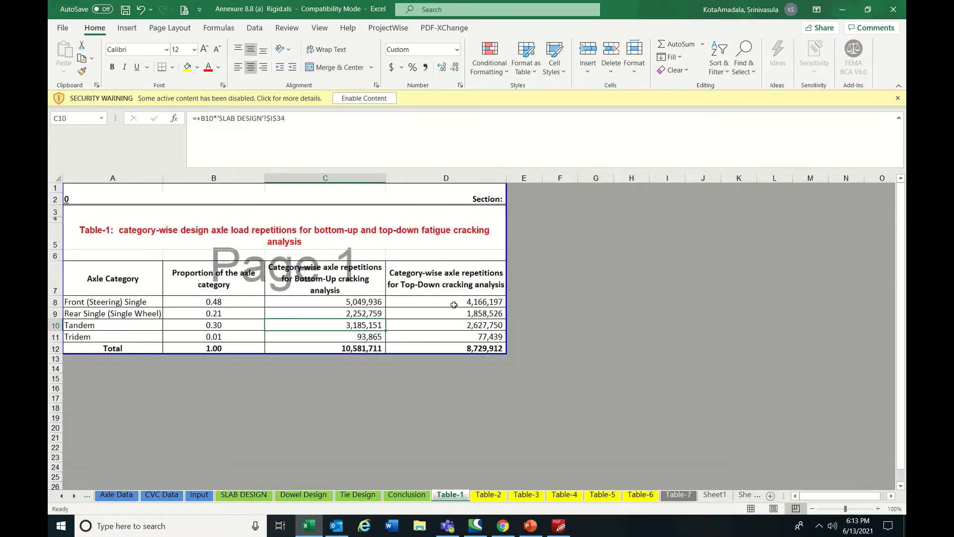
left_click_drag(453, 302, 465, 337)
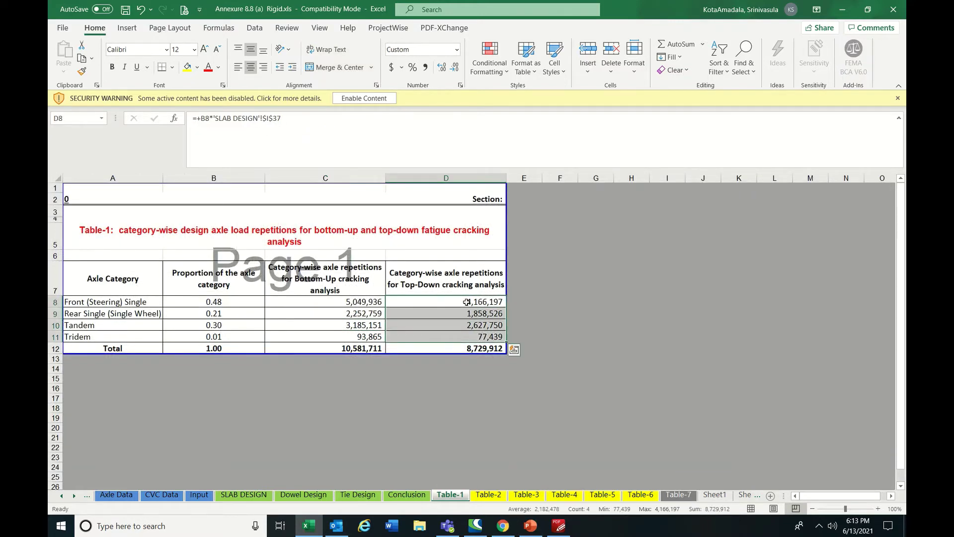
left_click(460, 312)
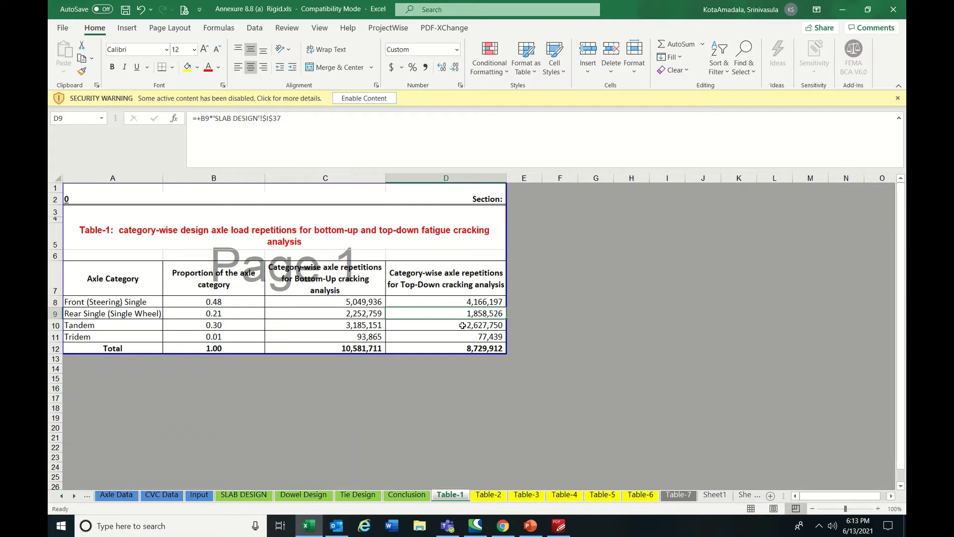
left_click(564, 494)
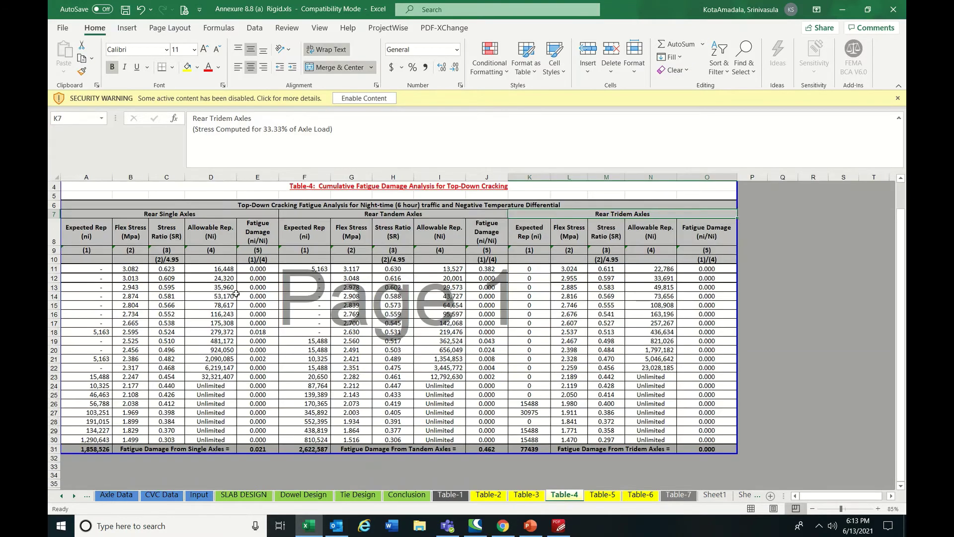
left_click(97, 267)
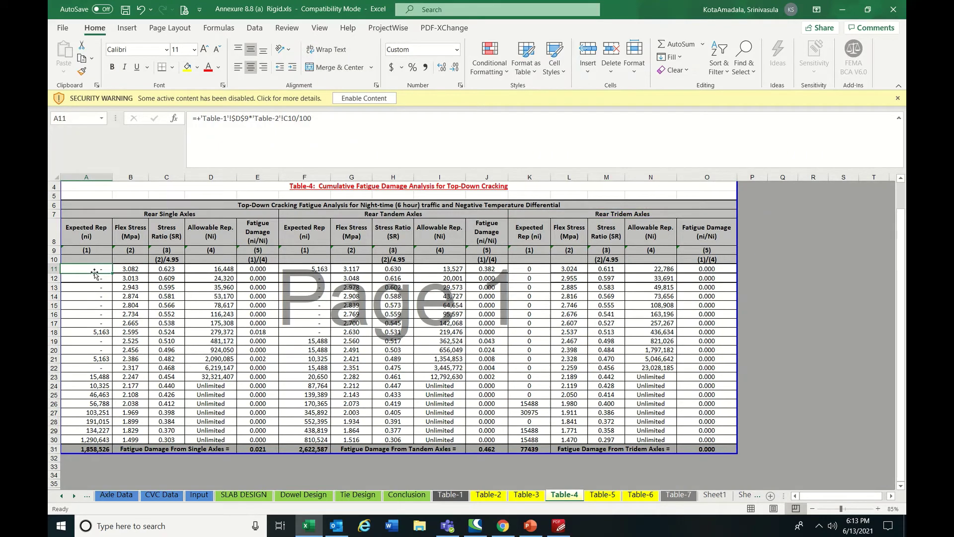
left_click(497, 495)
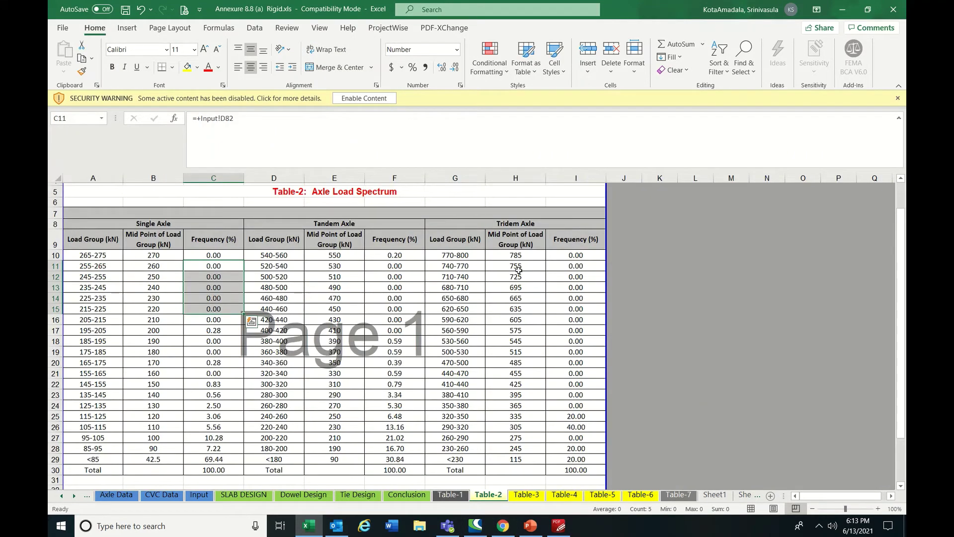
left_click_drag(572, 256, 579, 383)
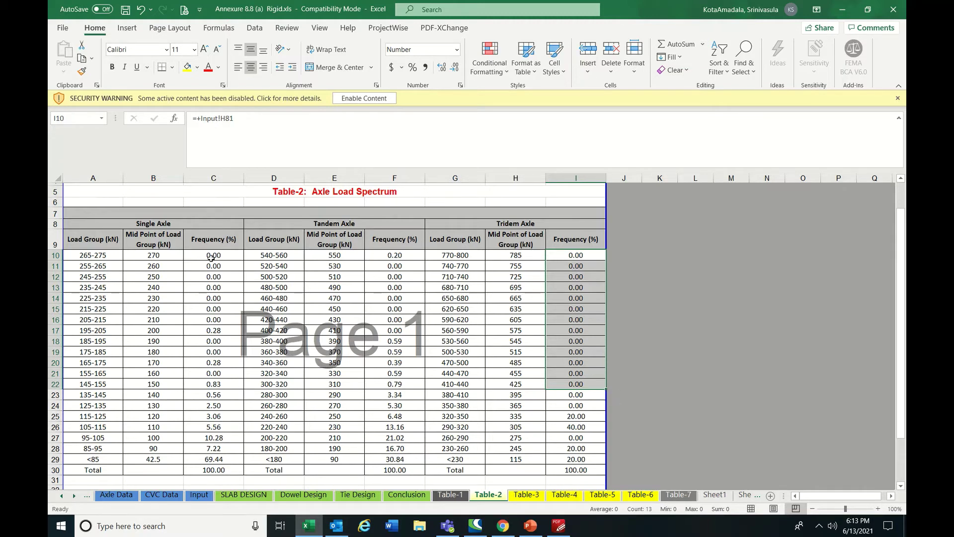
left_click_drag(211, 258, 212, 332)
left_click(212, 332)
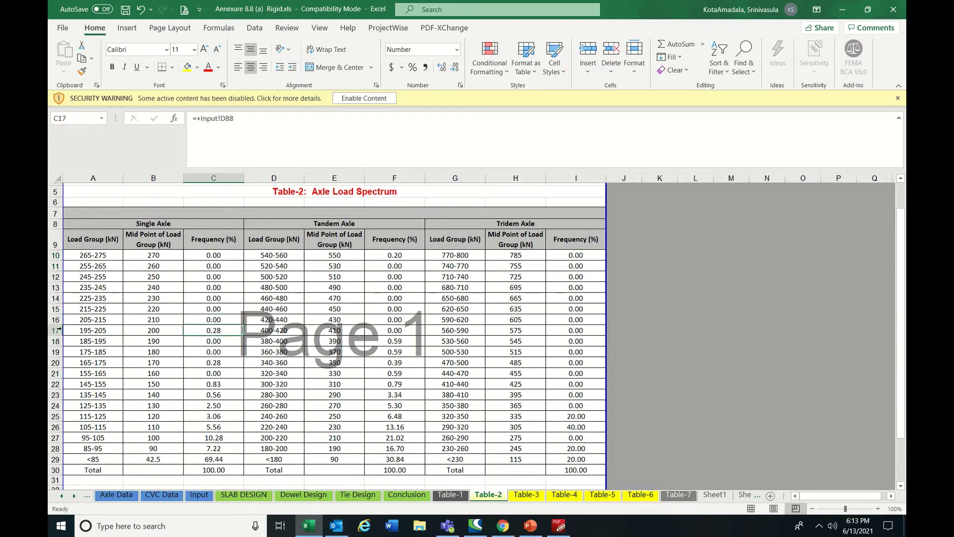
left_click(57, 330)
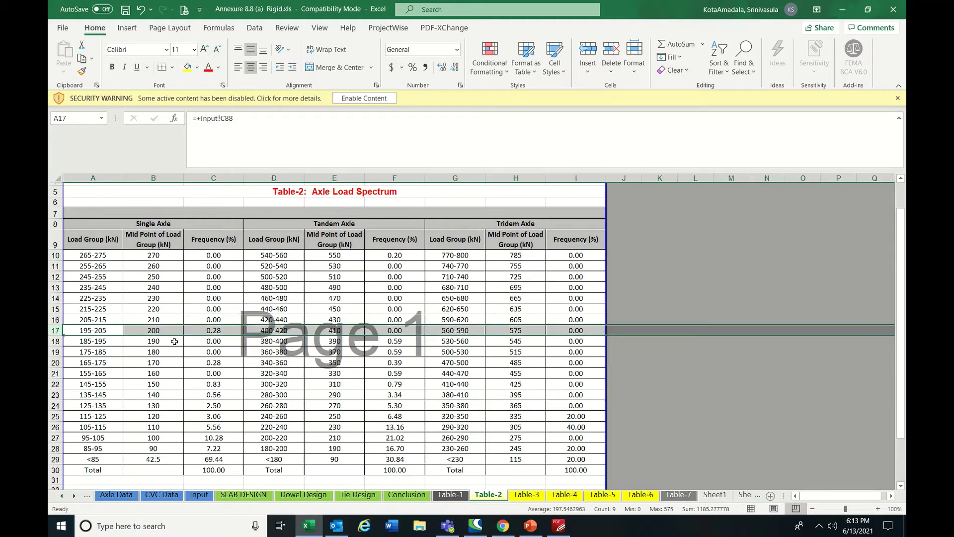
left_click(566, 496)
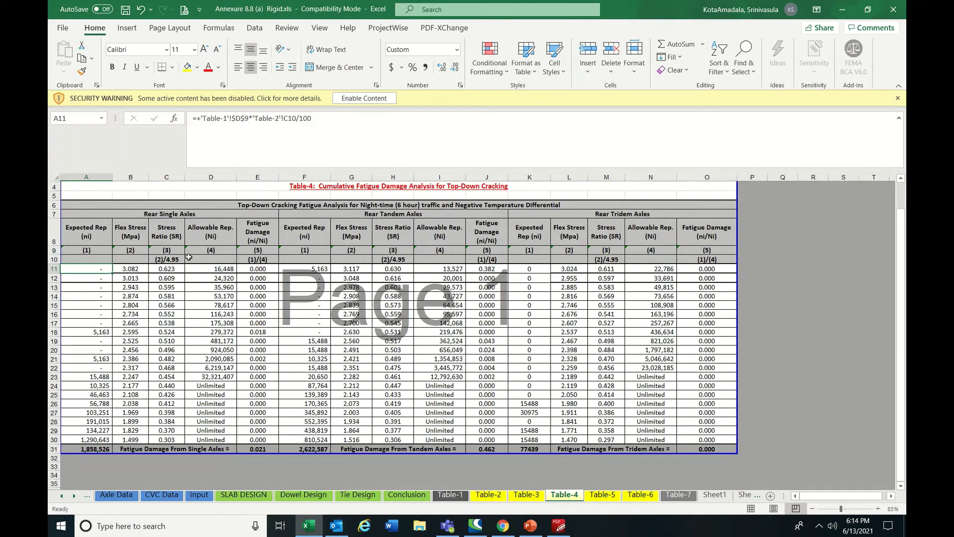
left_click(97, 331)
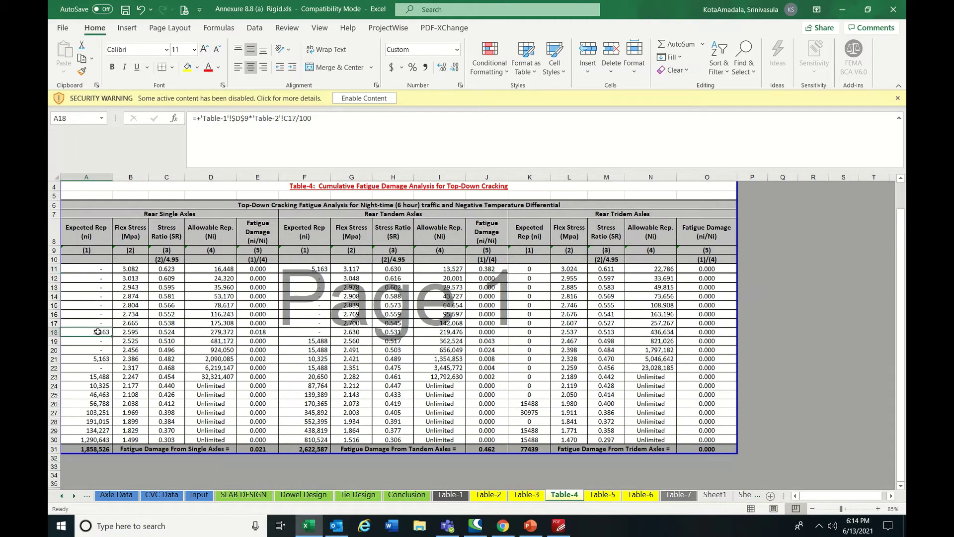
left_click(332, 123)
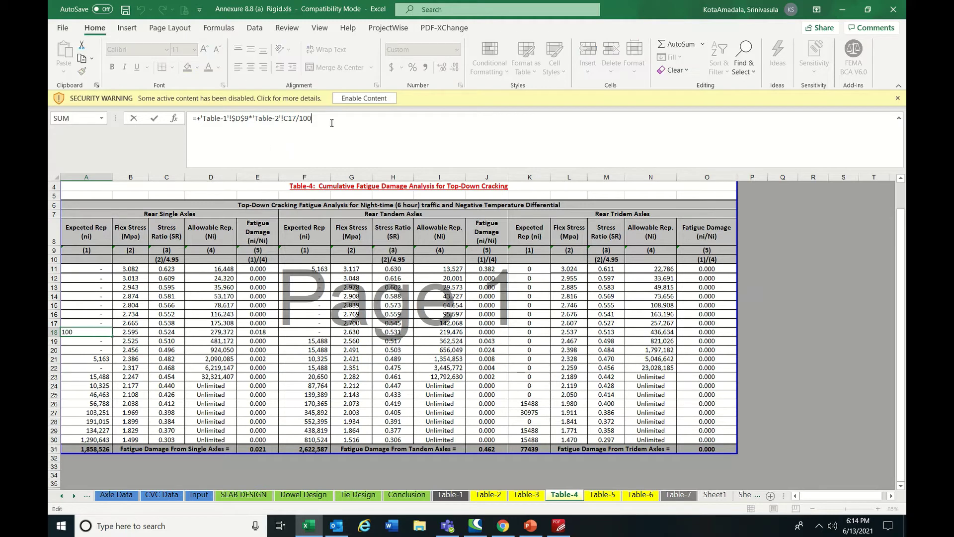
left_click(82, 332)
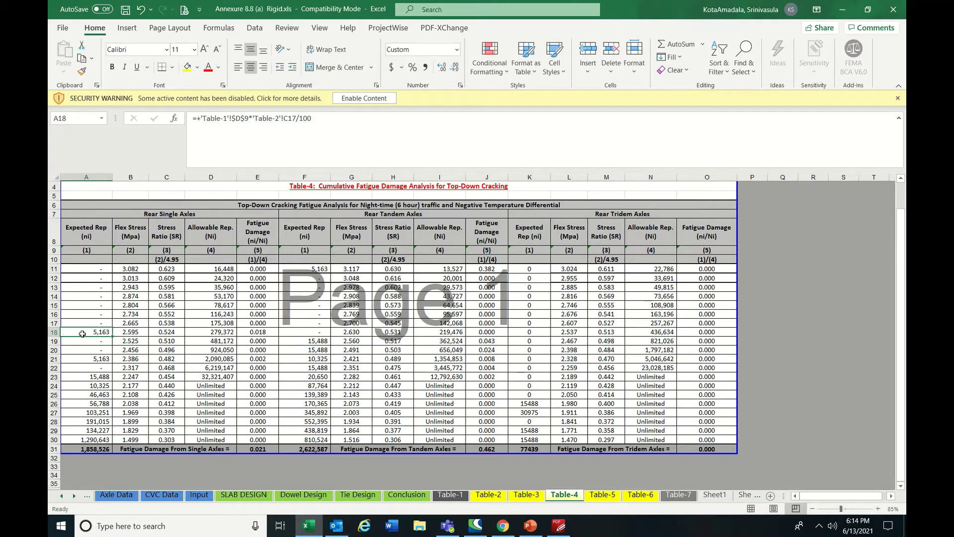
left_click(129, 332)
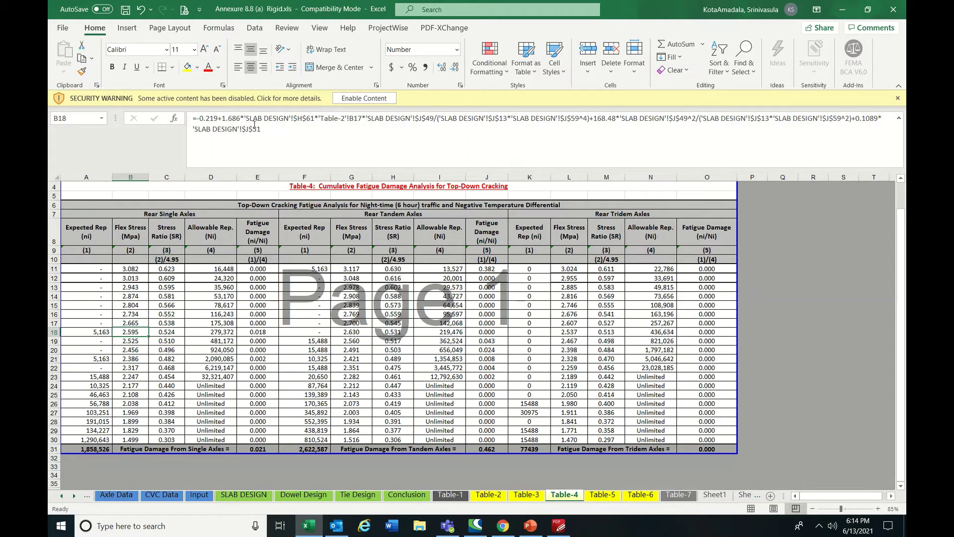
Find equation V.13 for top-down tensile stress in the IRC:58-2015 PDF, then return to Excel.
left_click(559, 525)
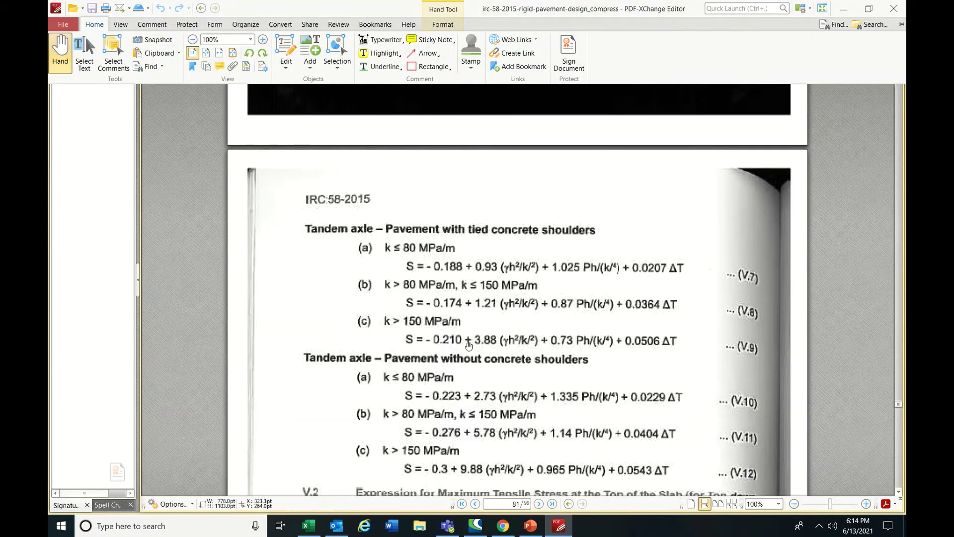
scroll(468, 345, "down", 6)
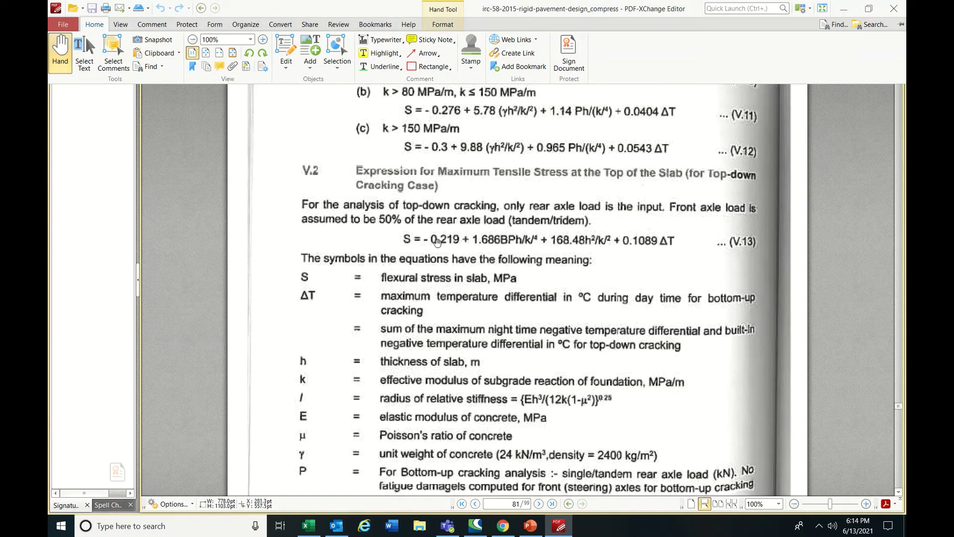
key("alt+Tab")
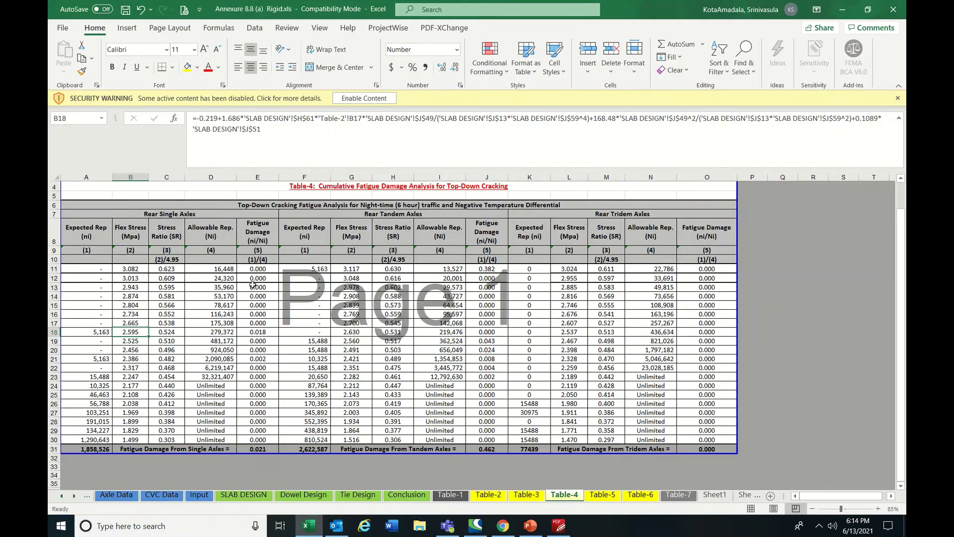
Check Table-4's single-axle allowable repetitions formulas (D11–D13) and damage total of 0.021.
left_click(199, 289)
left_click(221, 271)
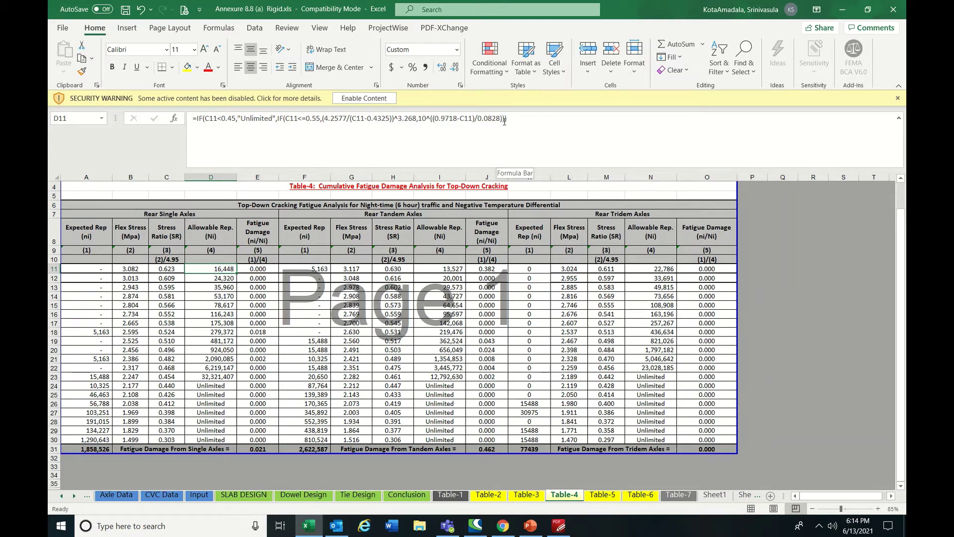
left_click(196, 166)
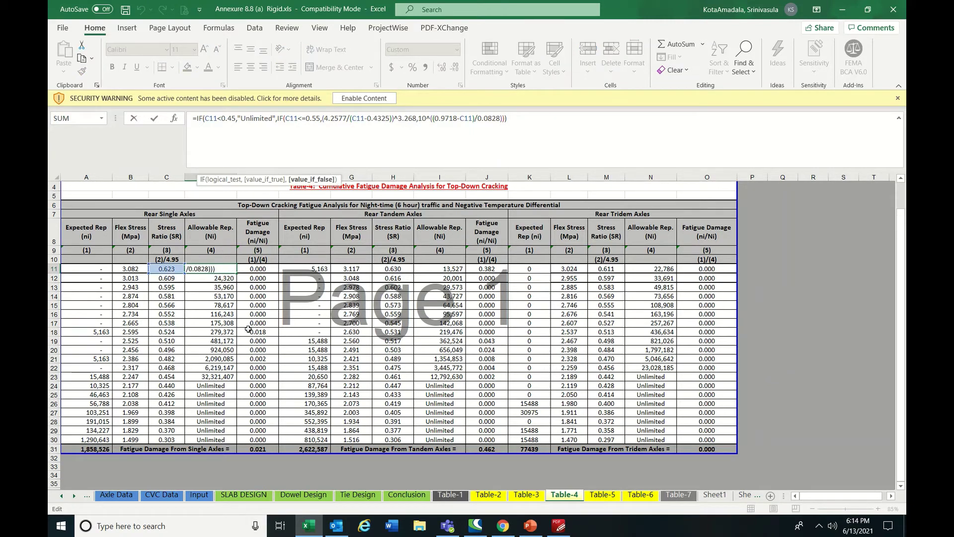
left_click_drag(258, 269, 258, 475)
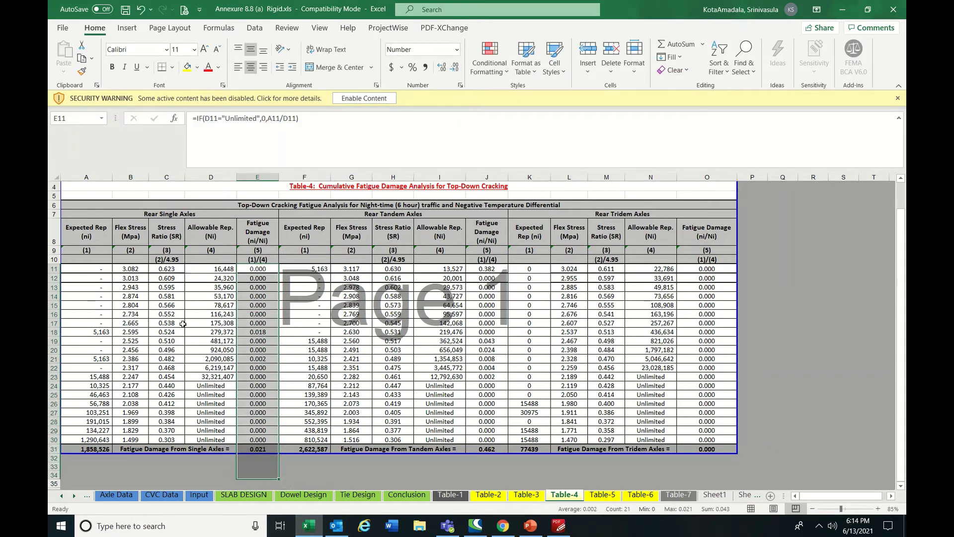
left_click(103, 267)
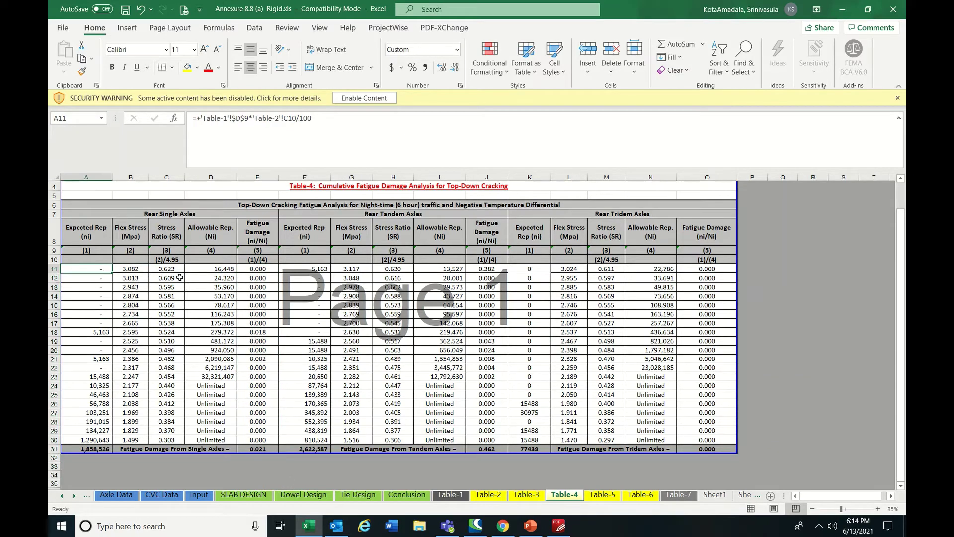
left_click(221, 275)
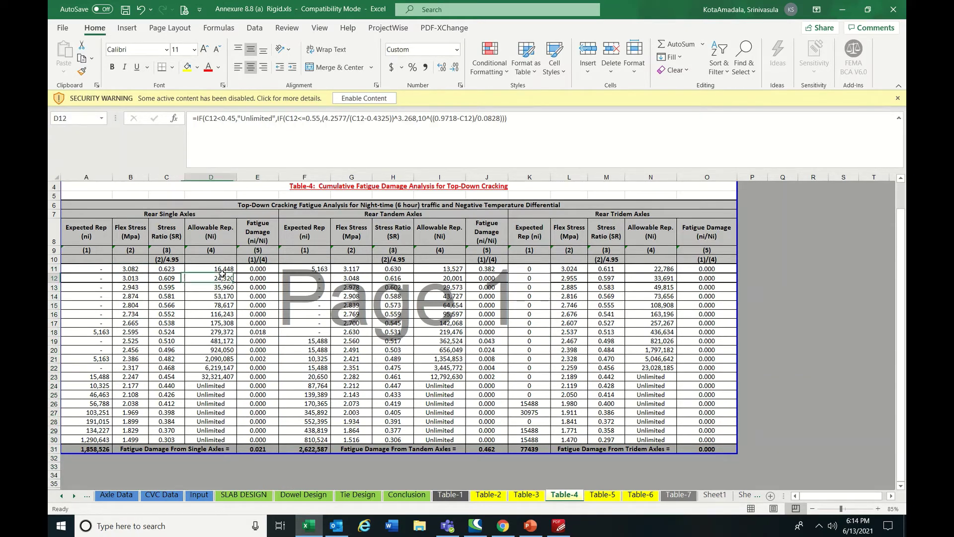
left_click(258, 448)
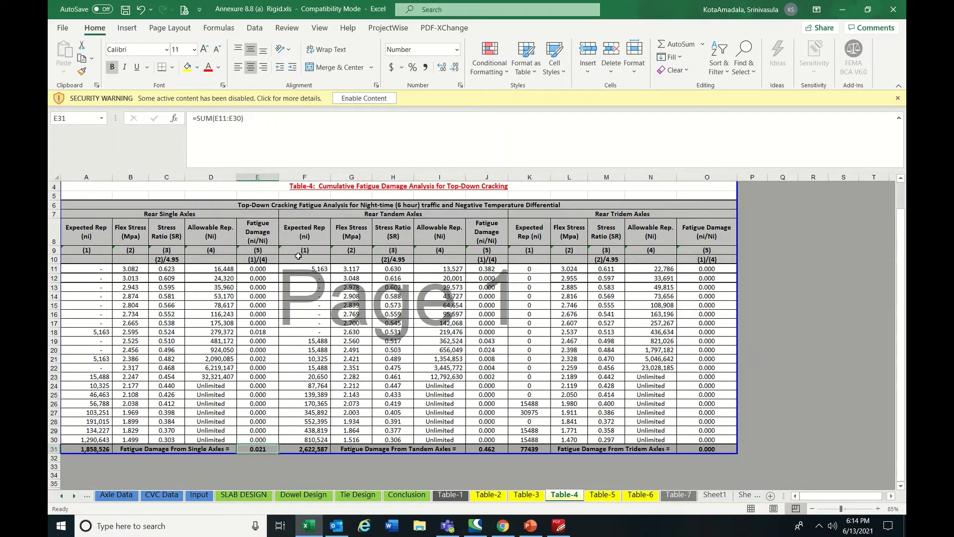
Check tandem and tridem damage columns and totals (0.462, 0.000), then open Table-5.
left_click(386, 213)
left_click_drag(318, 271, 318, 440)
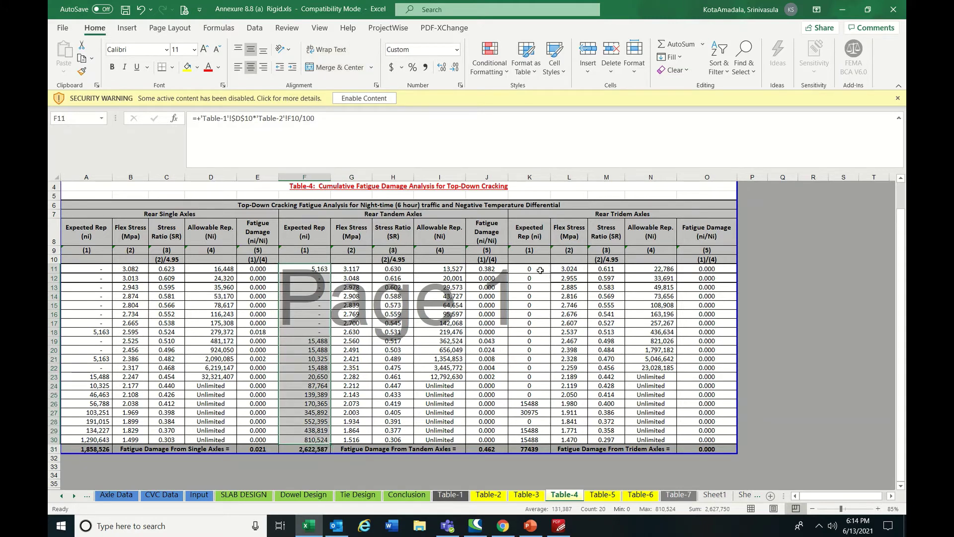
left_click_drag(529, 271, 707, 449)
left_click(707, 439)
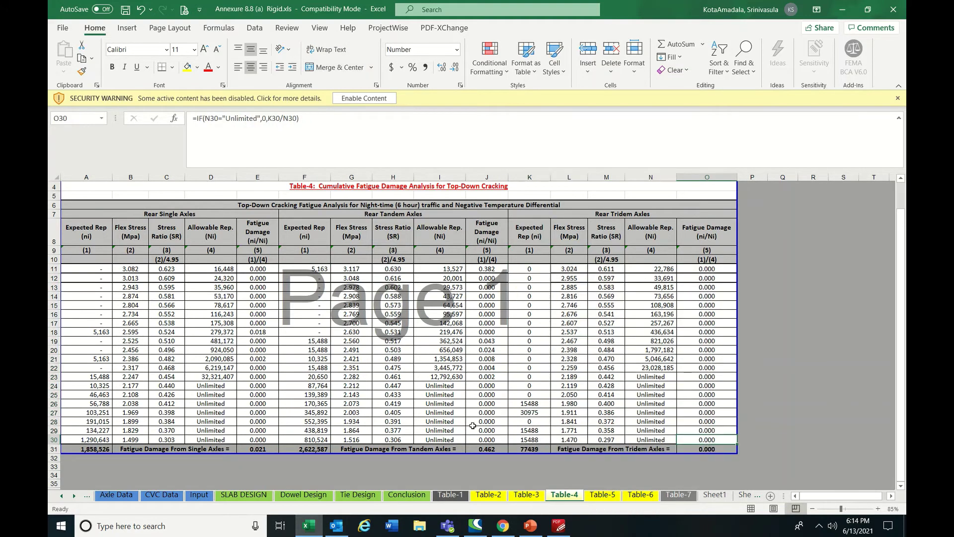
left_click(485, 448)
left_click(717, 450)
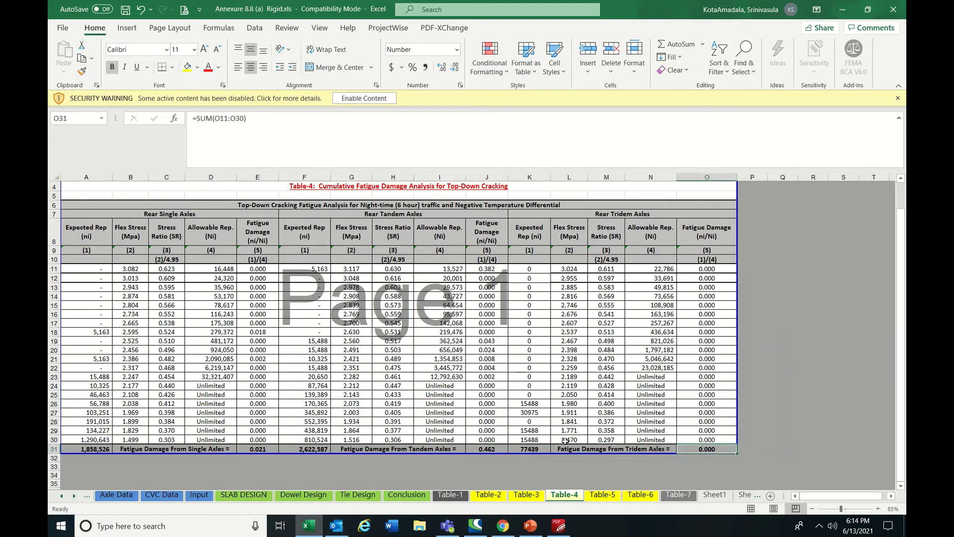
left_click(496, 449)
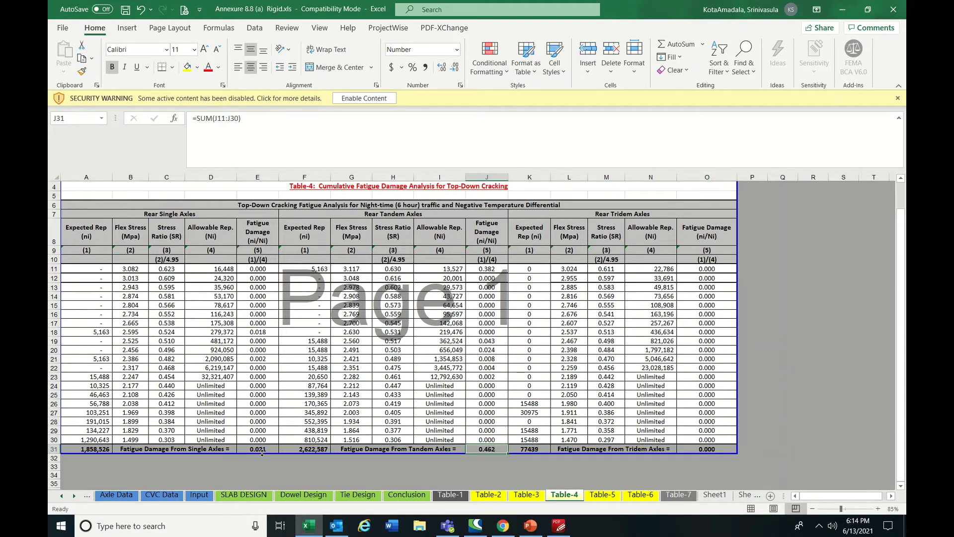
left_click(605, 497)
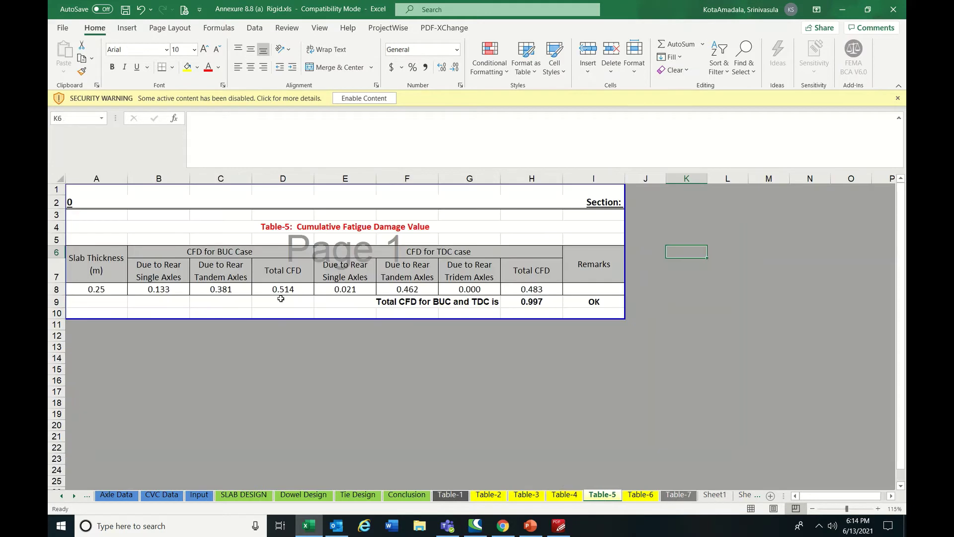
Trace Table-5's bottom-up CFD of 0.514 through the B8 and D8 formulas.
left_click(247, 345)
left_click(157, 293)
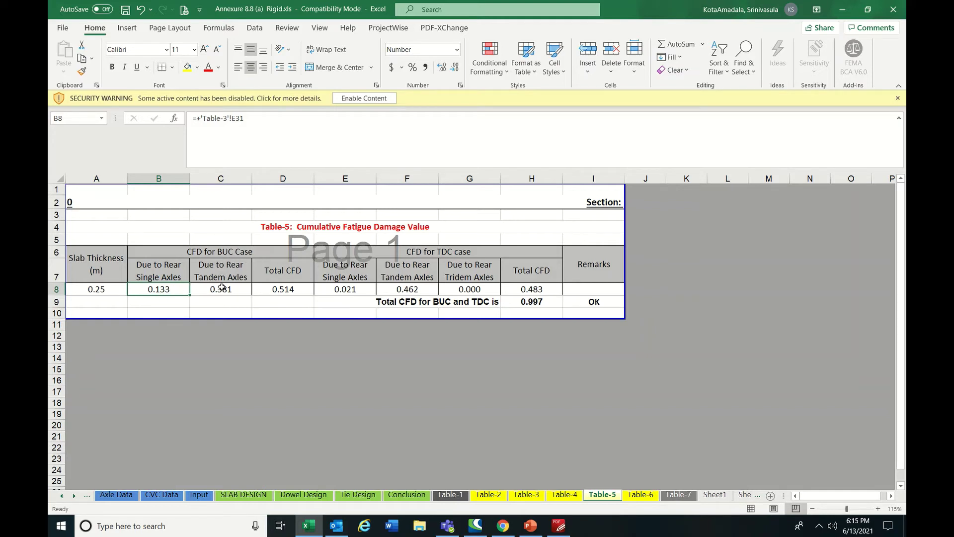
left_click(287, 290)
left_click(275, 314)
left_click(306, 370)
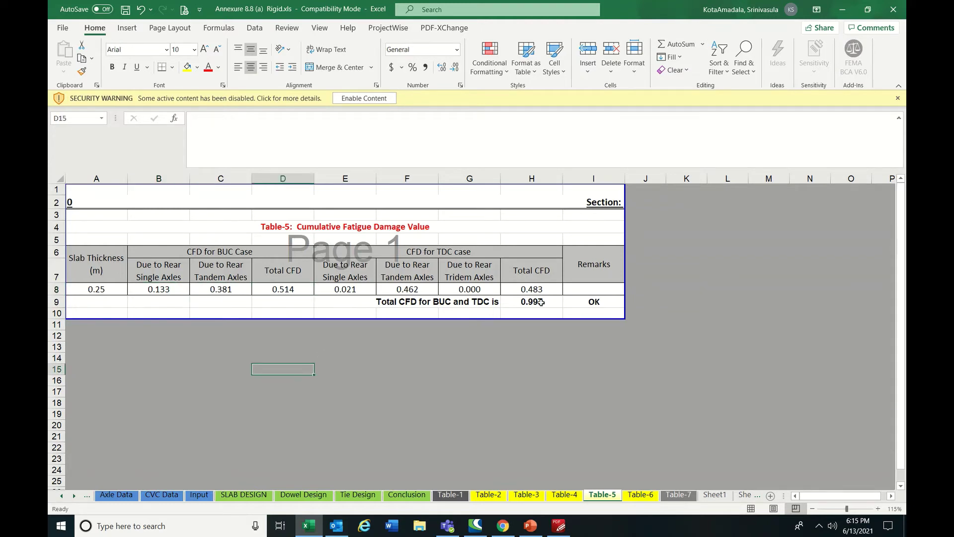
Confirm top-down CFD 0.483 in H8 and total CFD 0.997, then open Dowel Design.
left_click(539, 288)
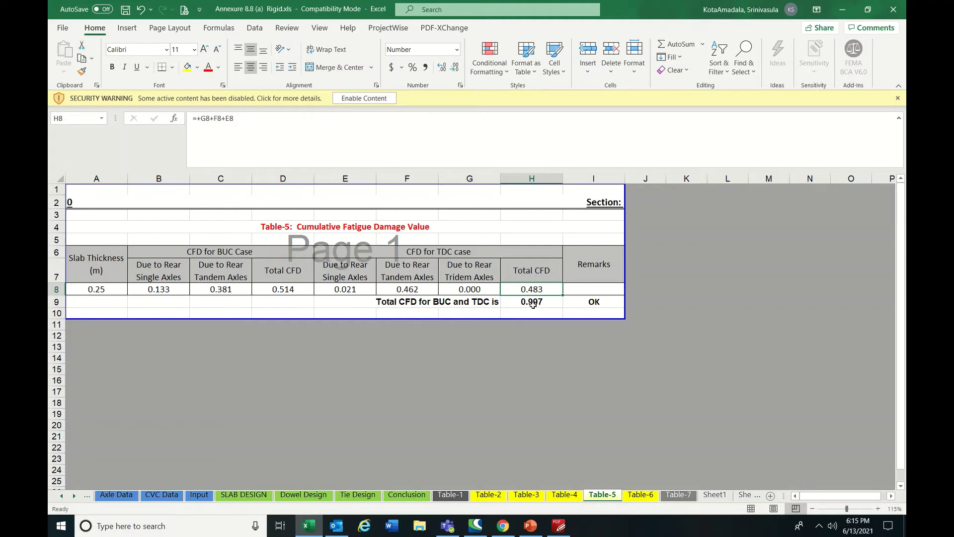
left_click(532, 305)
key("Down")
key("Down")
key("Down")
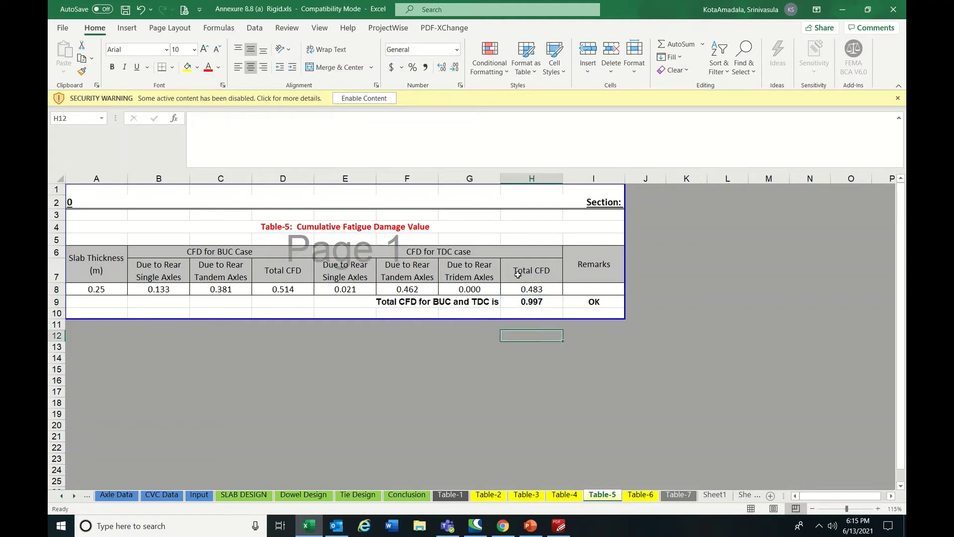
left_click(531, 300)
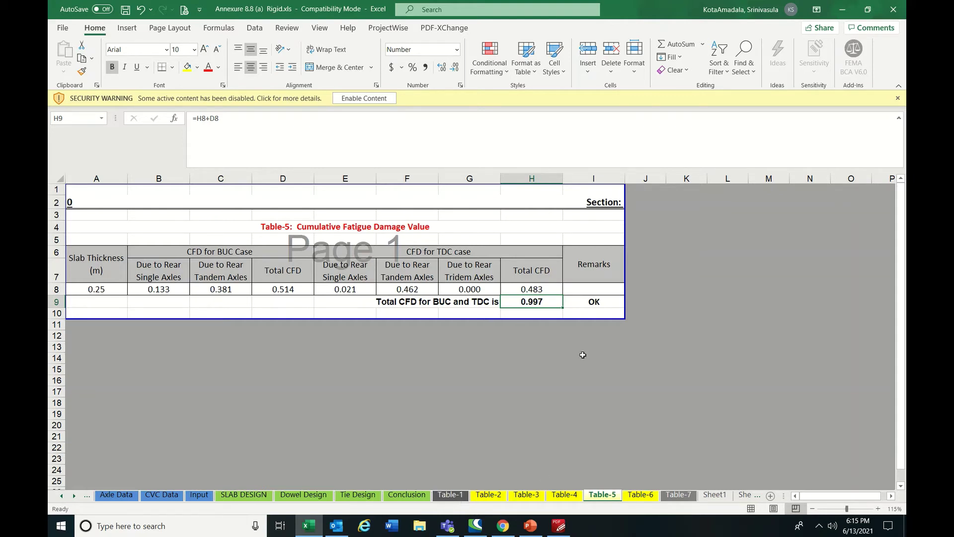
left_click(296, 497)
scroll(369, 326, "up", 9)
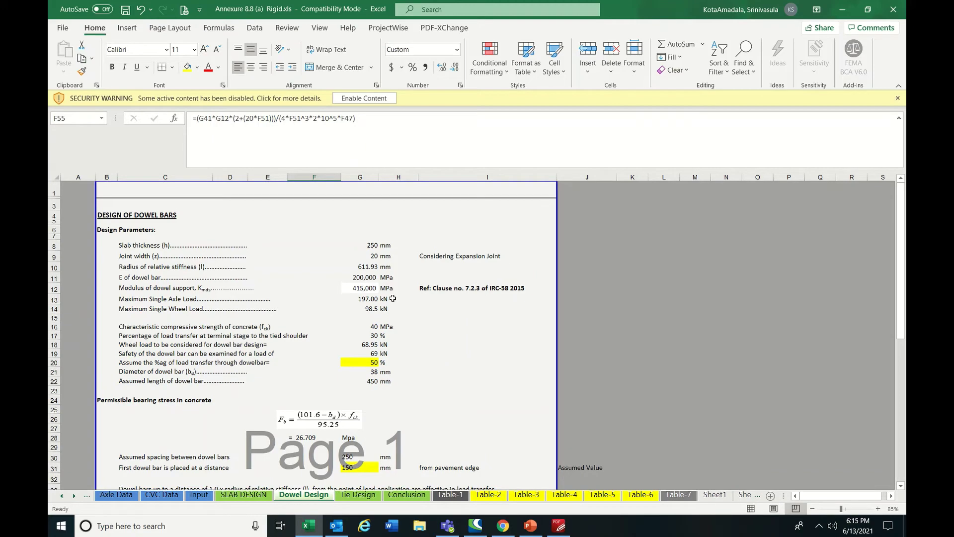
left_click(361, 359)
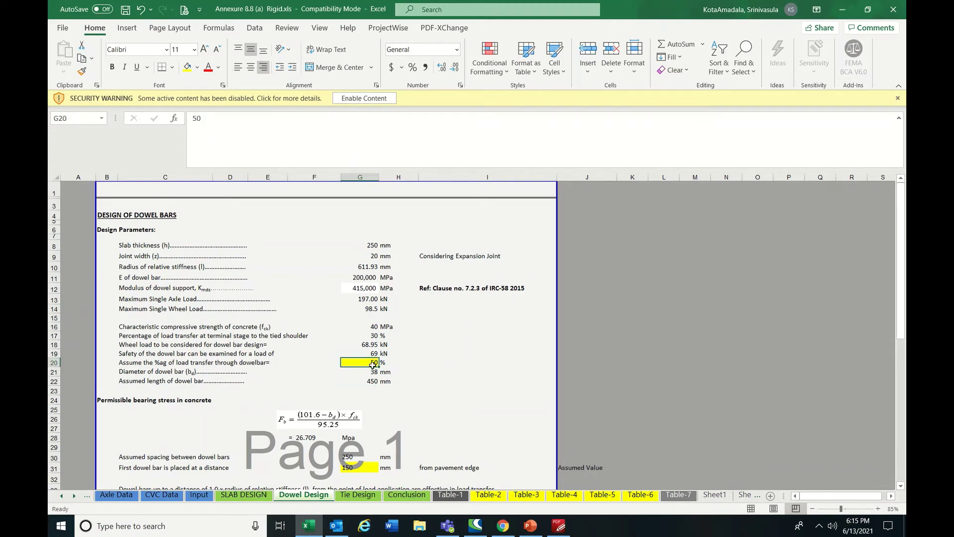
scroll(373, 364, "down", 3)
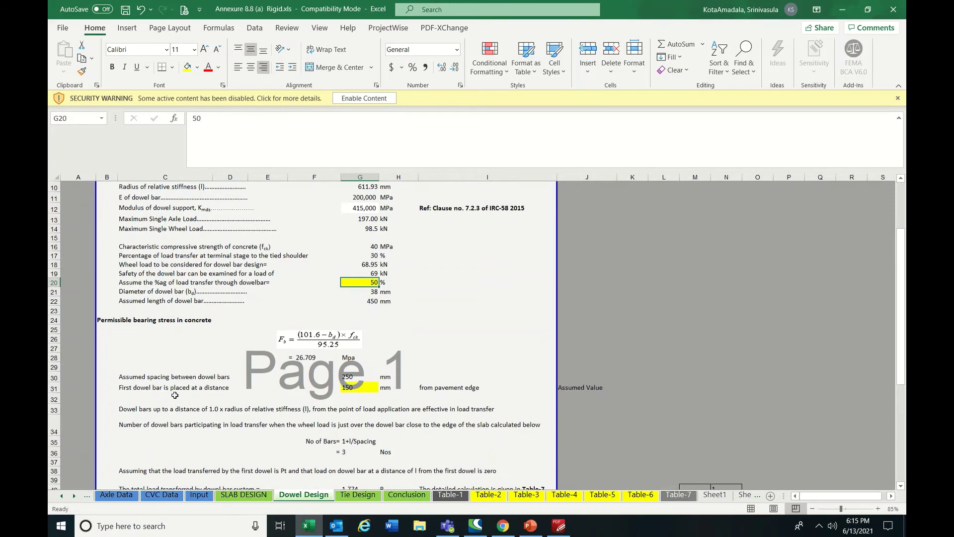
left_click(348, 387)
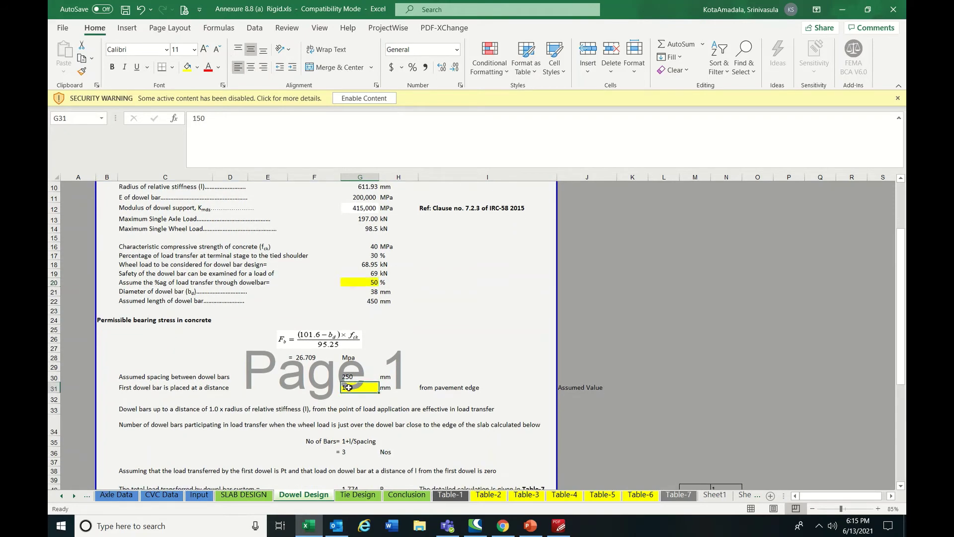
scroll(325, 400, "down", 3)
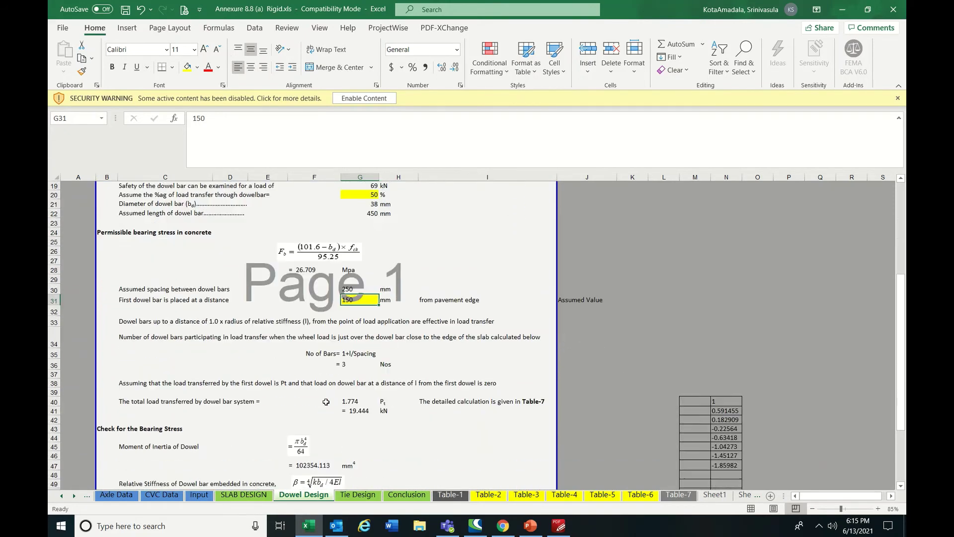
scroll(326, 401, "down", 3)
scroll(144, 383, "up", 3)
scroll(347, 260, "up", 4)
scroll(347, 260, "up", 3)
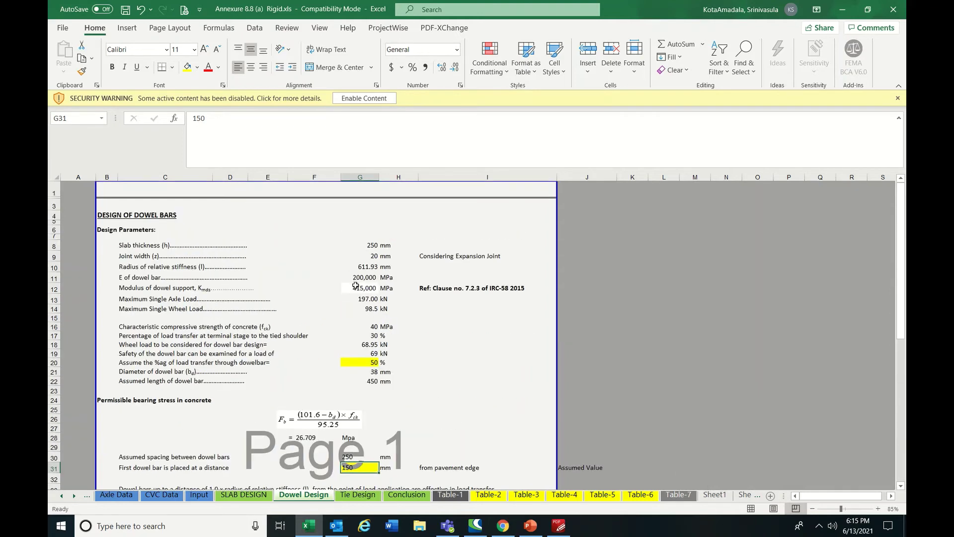
scroll(349, 288, "down", 10)
scroll(311, 332, "up", 2)
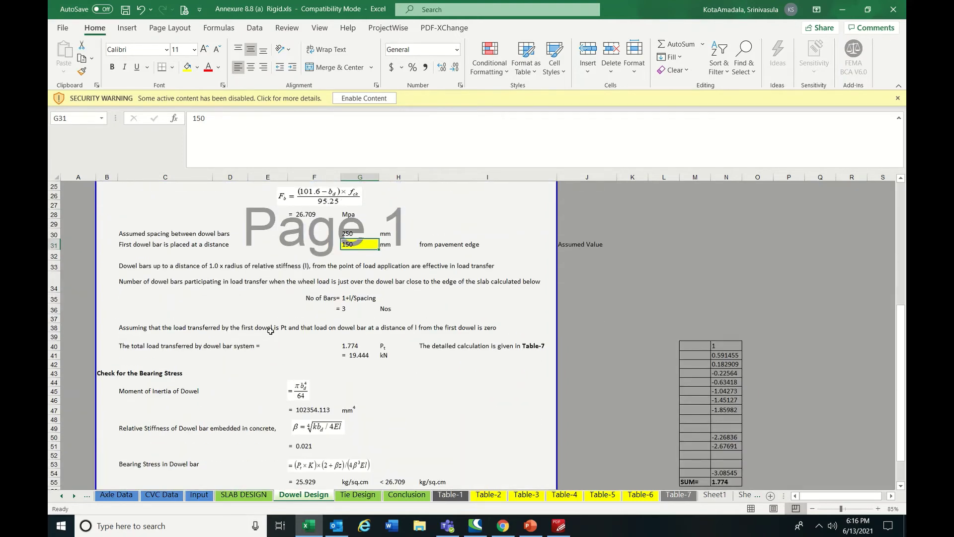
scroll(233, 325, "up", 3)
scroll(199, 280, "down", 1)
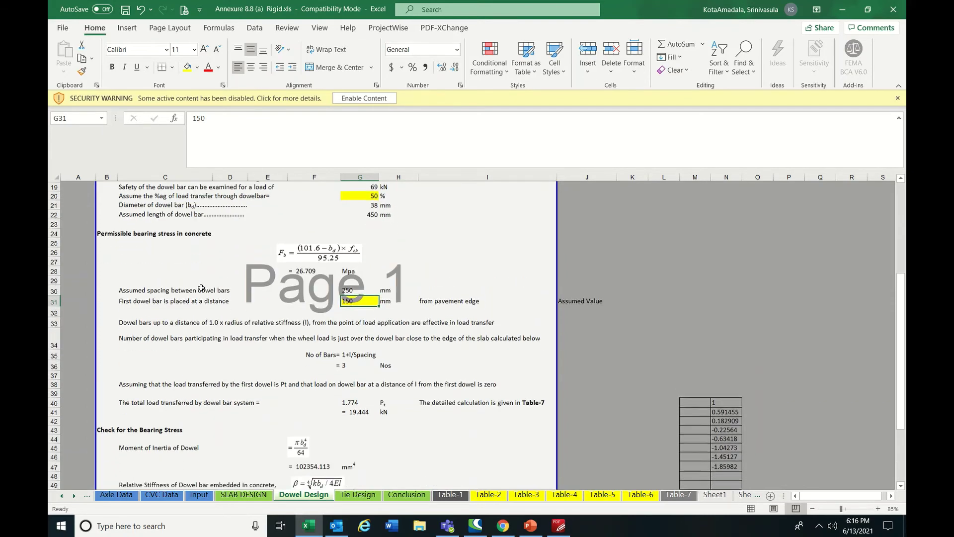
scroll(217, 360, "down", 3)
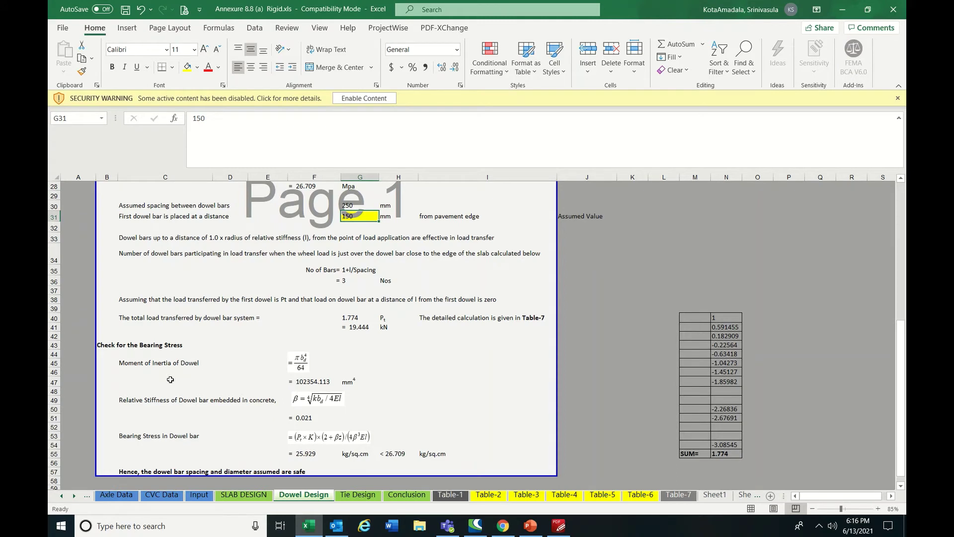
left_click(302, 455)
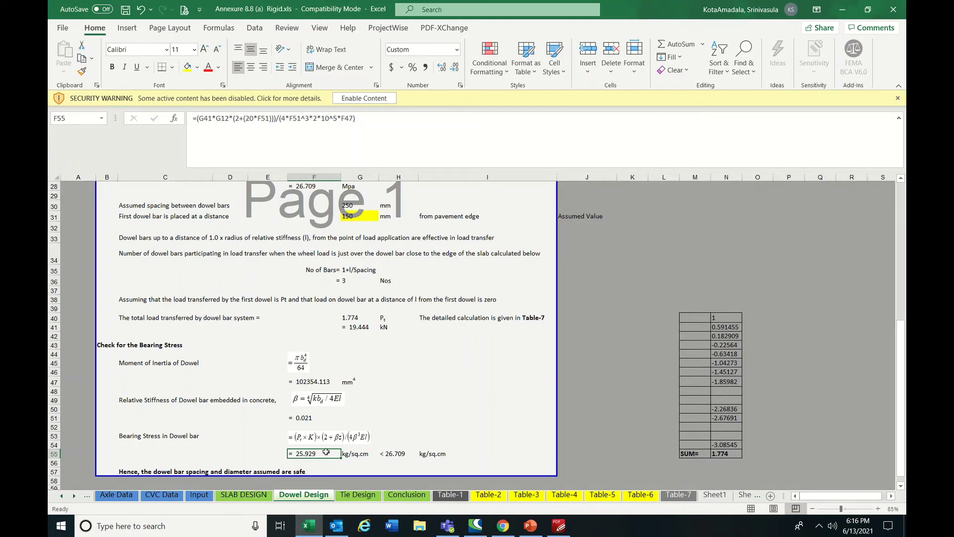
left_click(357, 410)
scroll(359, 418, "up", 6)
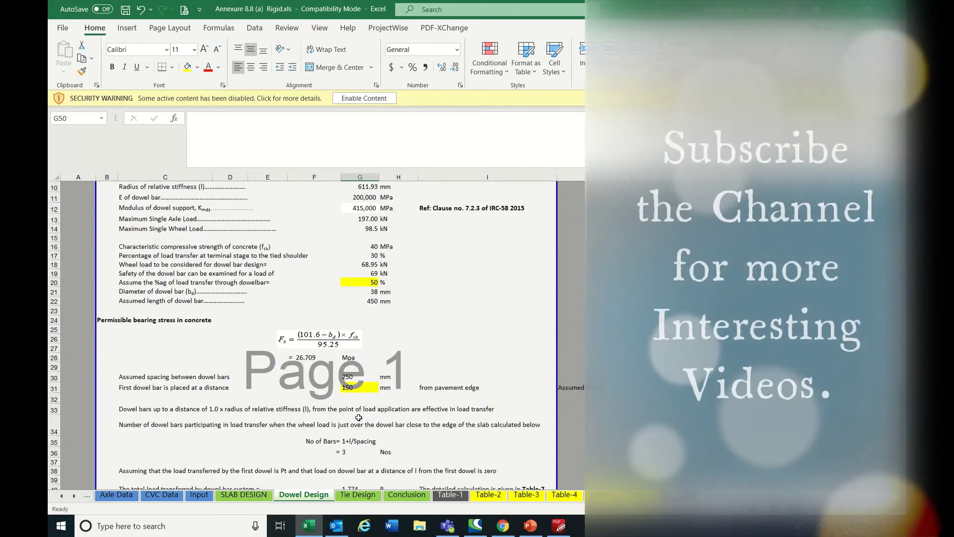
scroll(359, 417, "up", 1)
left_click(367, 310)
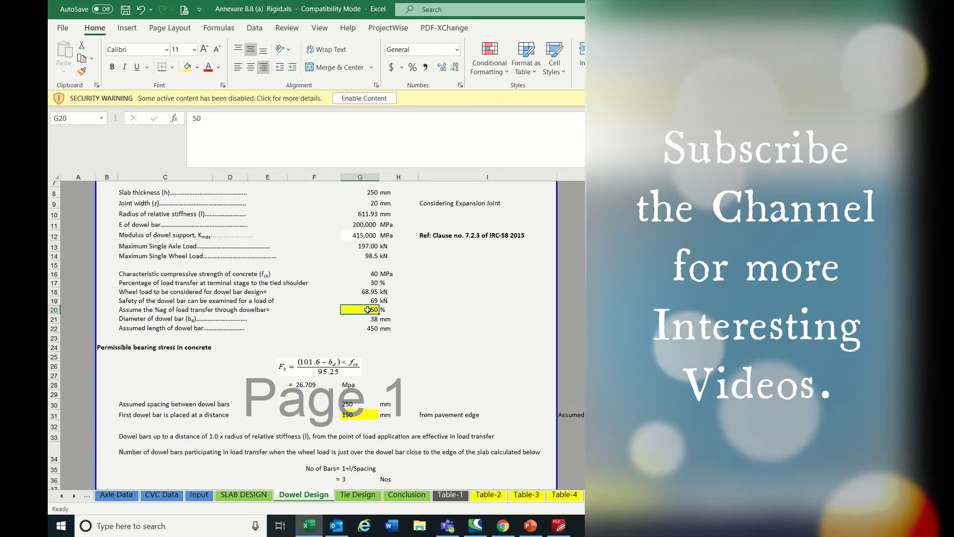